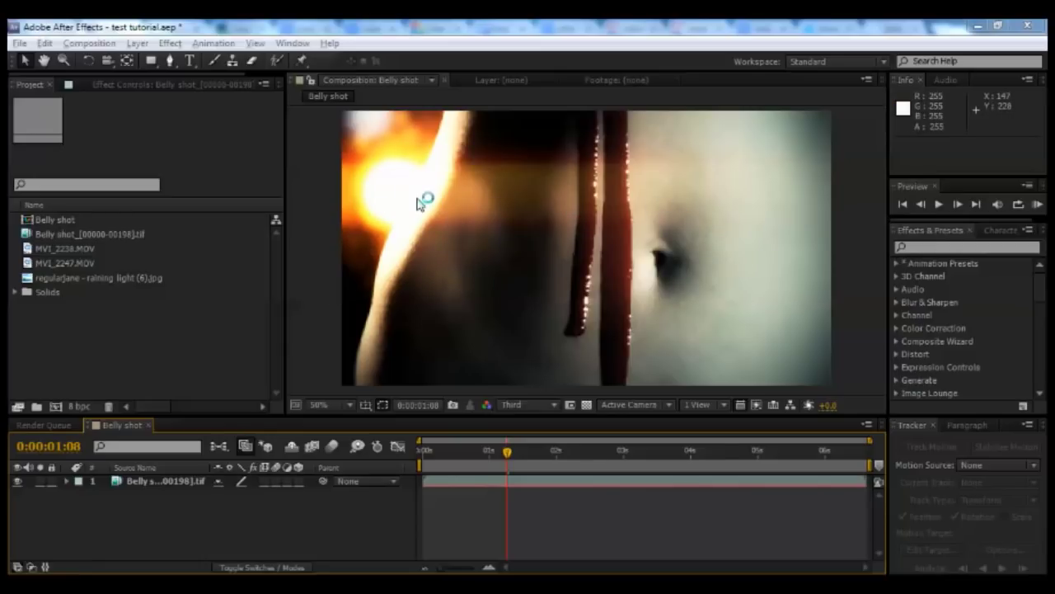
Play a RAM preview of the finished Belly shot composition, stopping it near the end of the clip.
click(1039, 204)
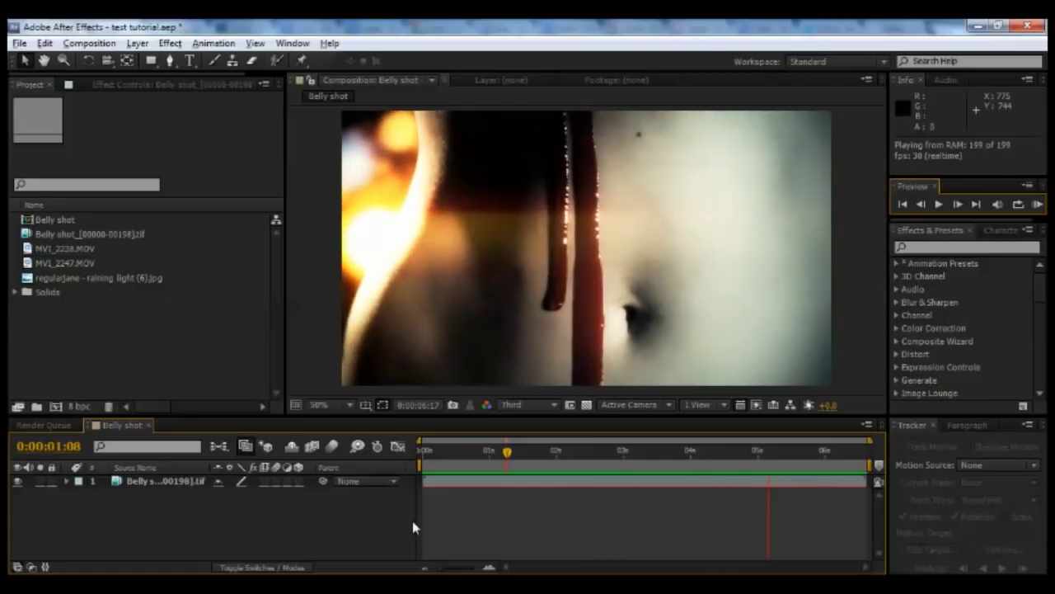
key(space)
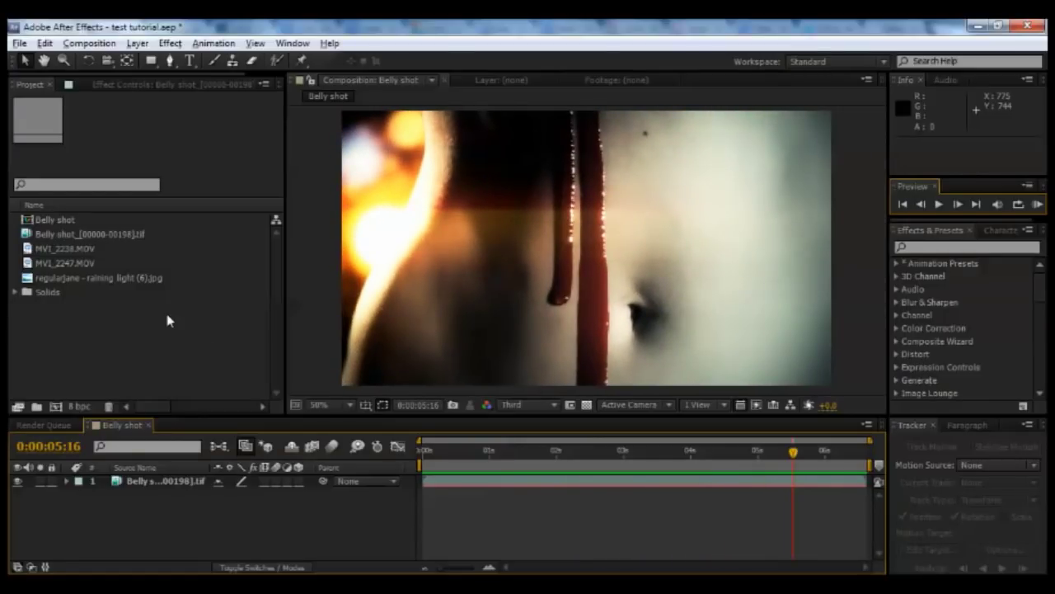
Create a new composition from the MVI_2238.MOV footage.
click(33, 250)
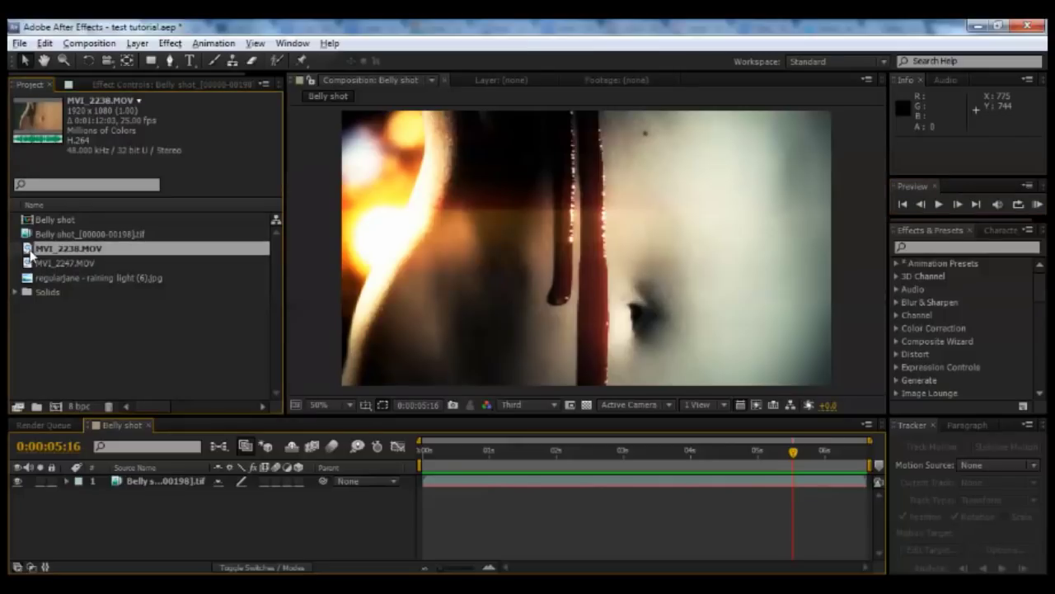
drag(31, 252, 56, 406)
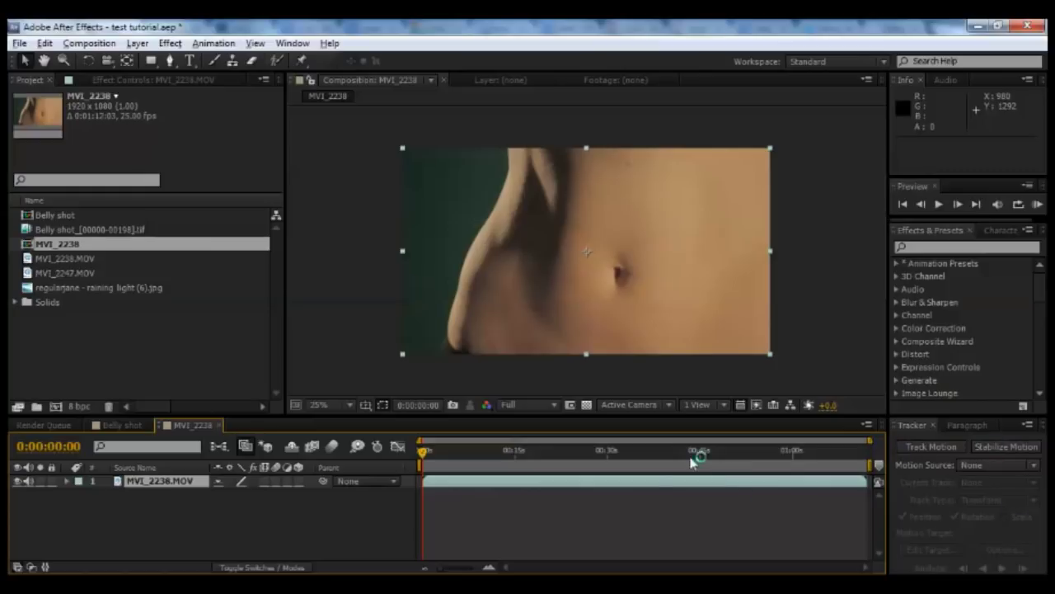
Set the work area from 0:00:38:17 to 0:00:54:16 and trim the MVI_2238 composition to it.
click(662, 452)
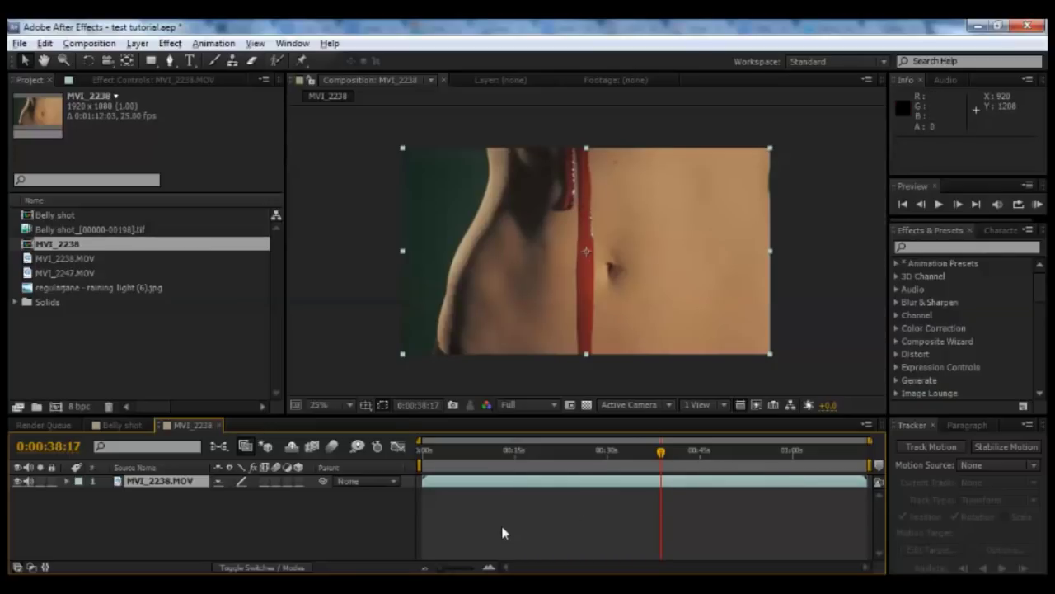
key(b)
click(775, 459)
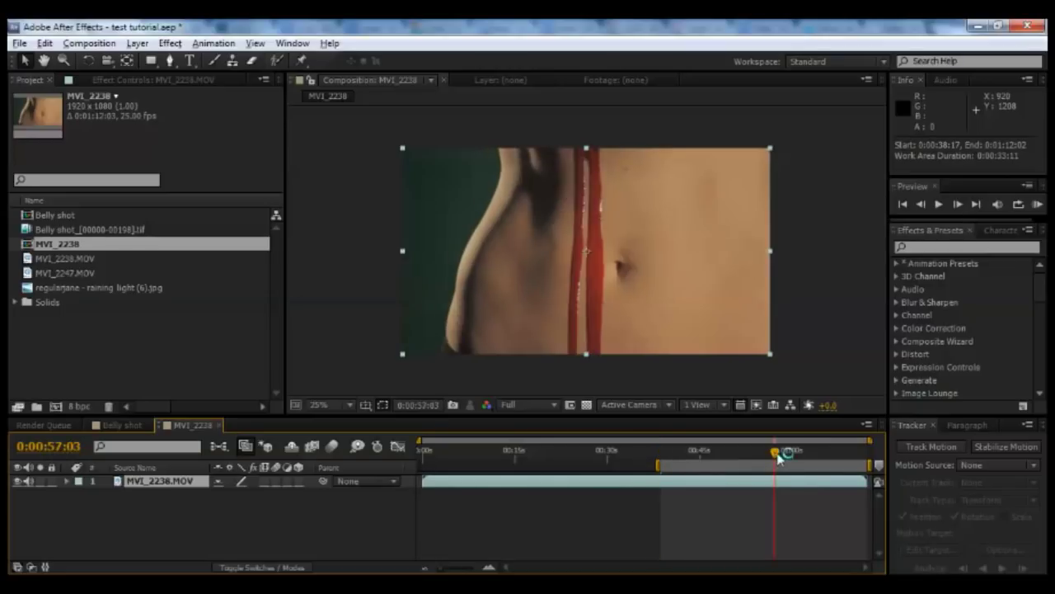
drag(776, 458, 768, 460)
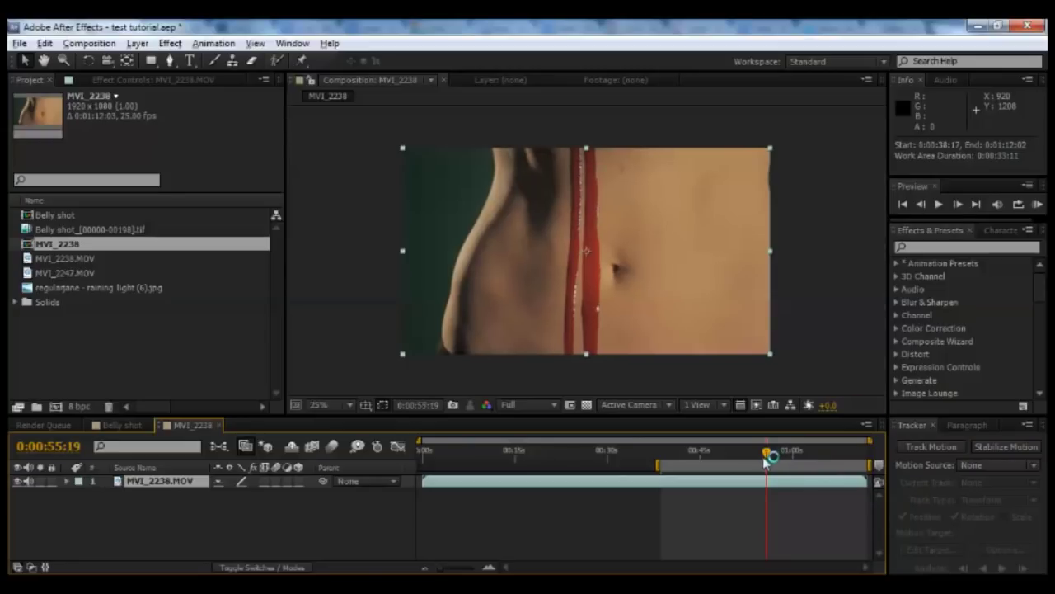
drag(768, 460, 760, 463)
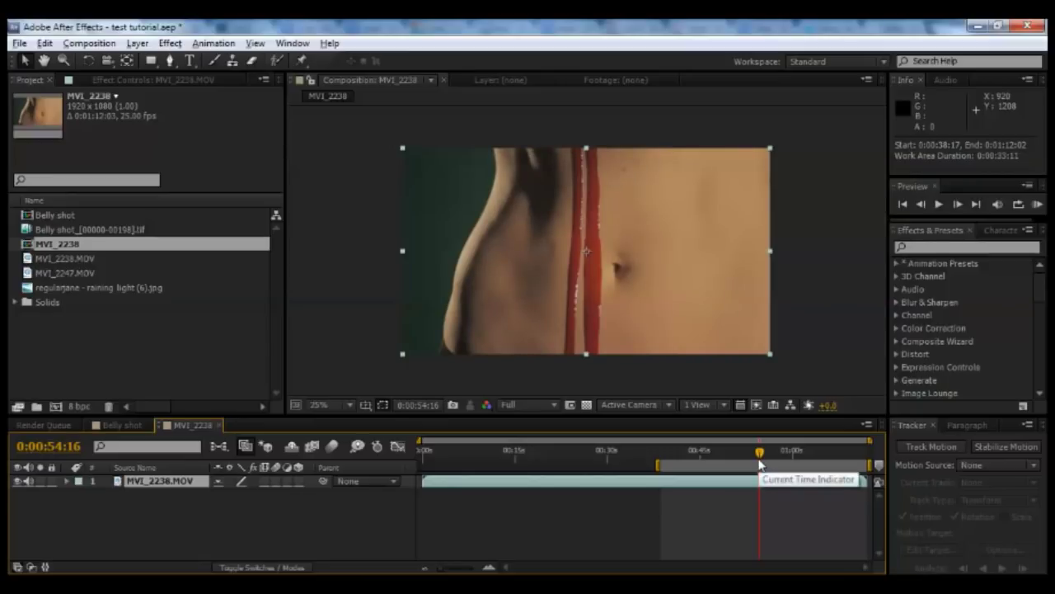
key(n)
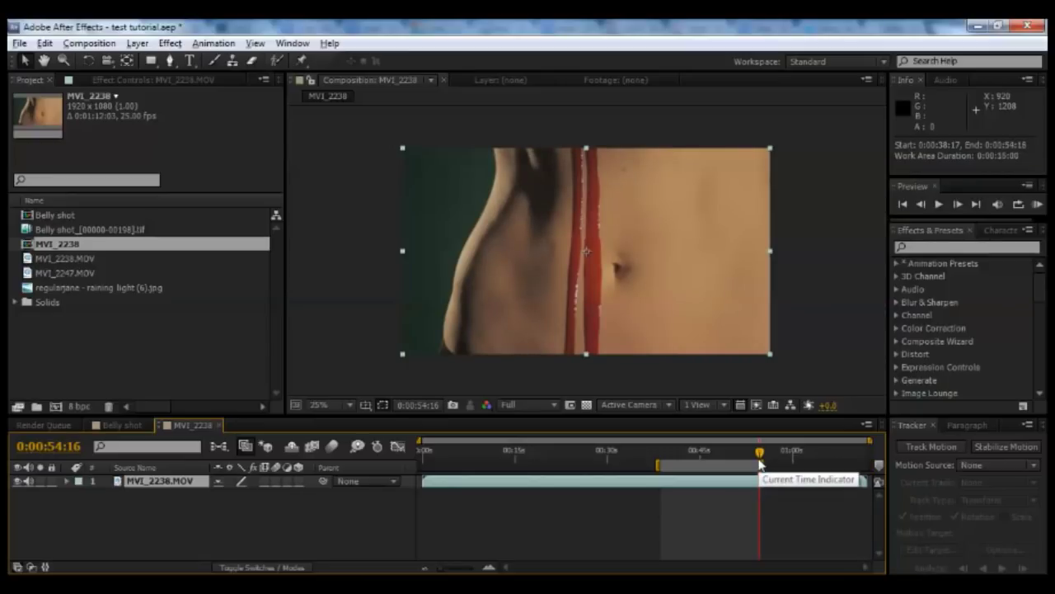
right_click(737, 465)
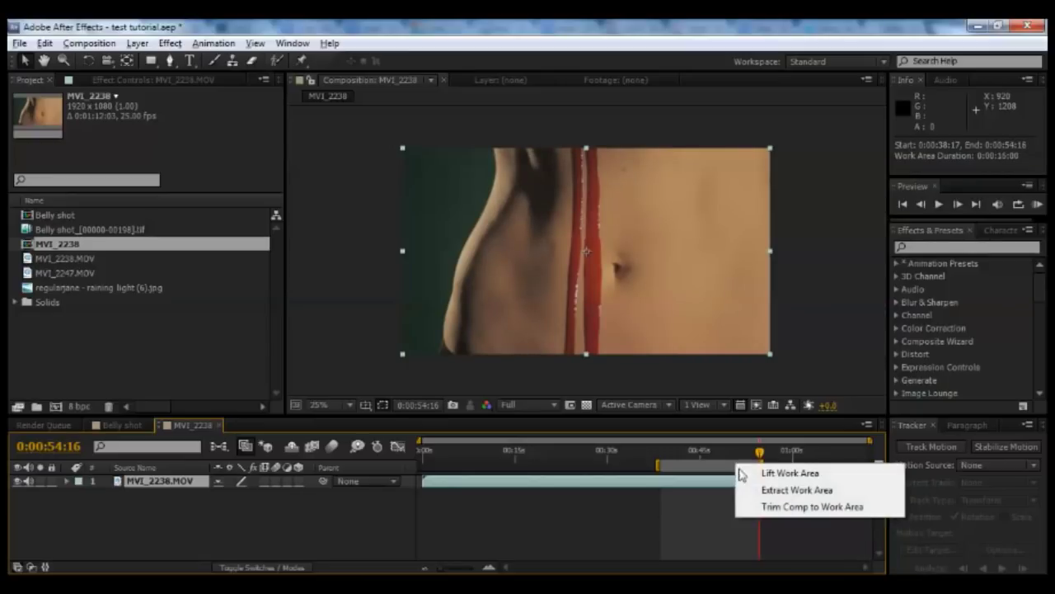
click(792, 509)
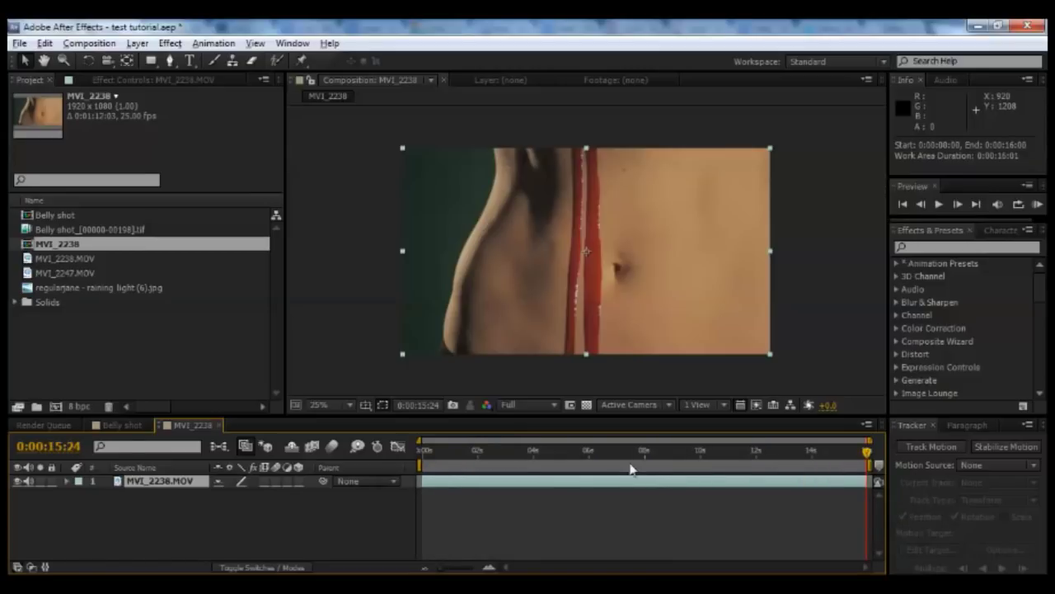
Shorten the clip by ending the work area at 0:00:10:22 and trimming the composition to it.
click(691, 453)
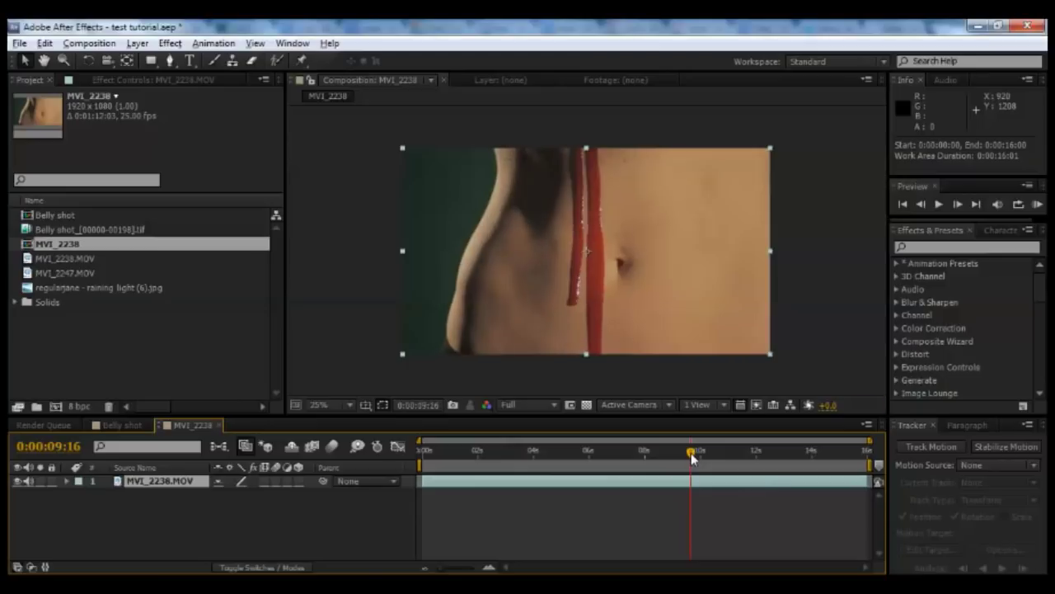
click(733, 453)
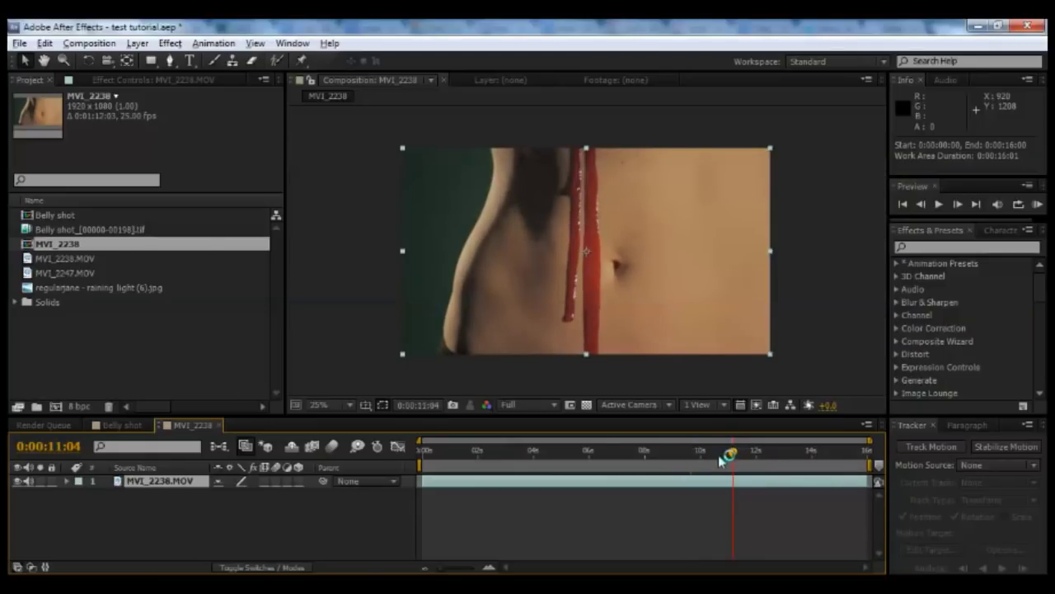
click(709, 458)
click(724, 453)
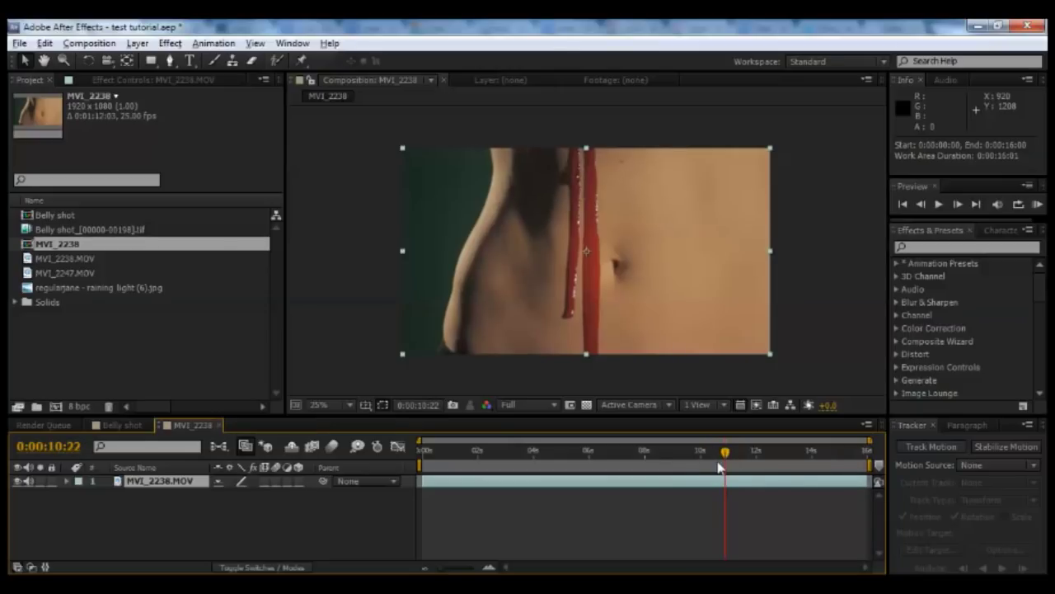
key(n)
right_click(709, 466)
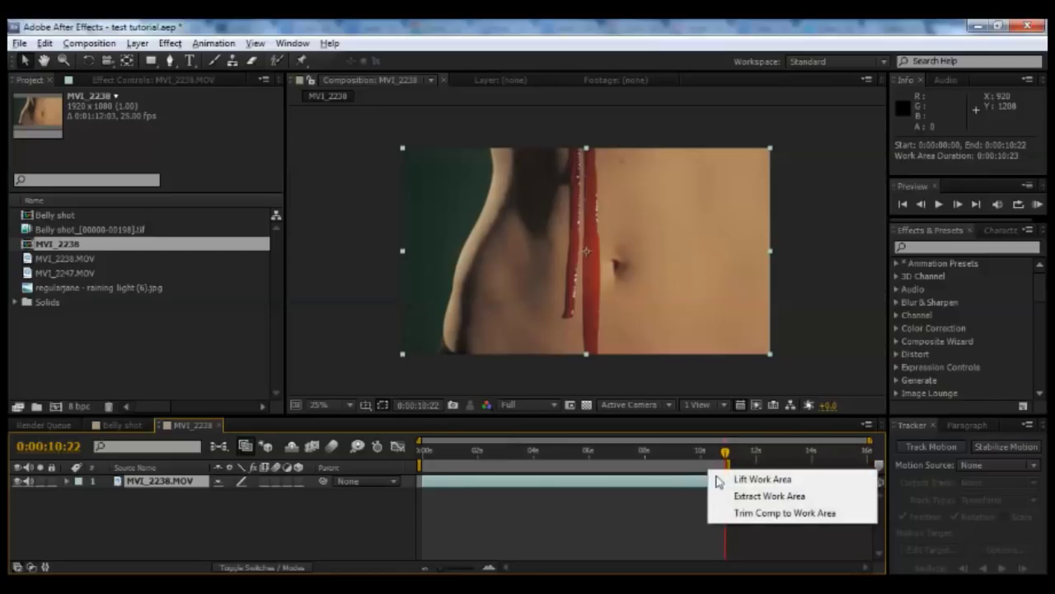
click(750, 520)
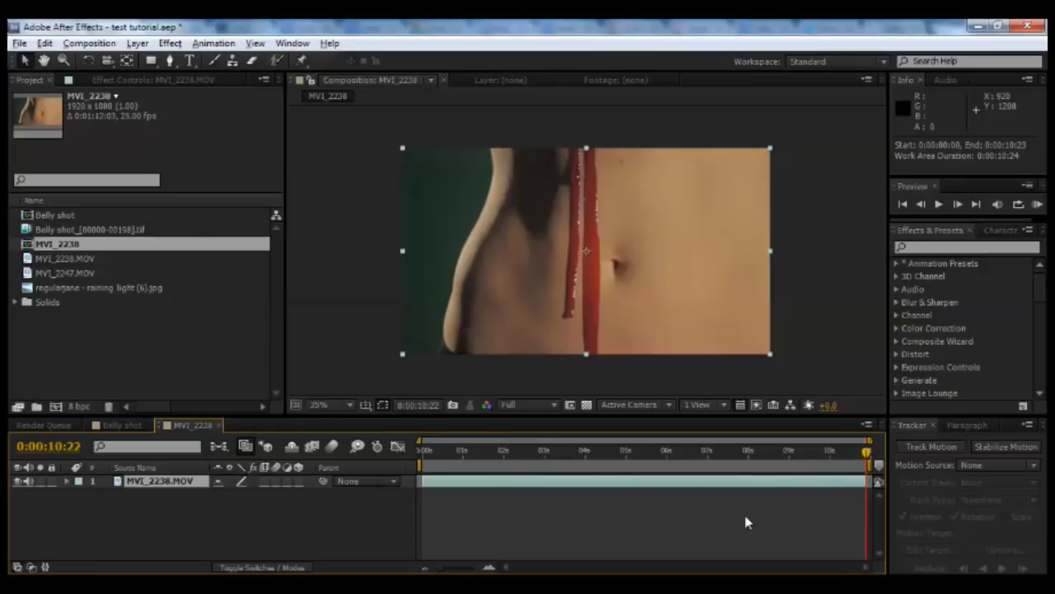
Go to 0:00:05:19 and apply the Primatte Keyer effect to the MVI_2238.MOV layer.
click(657, 450)
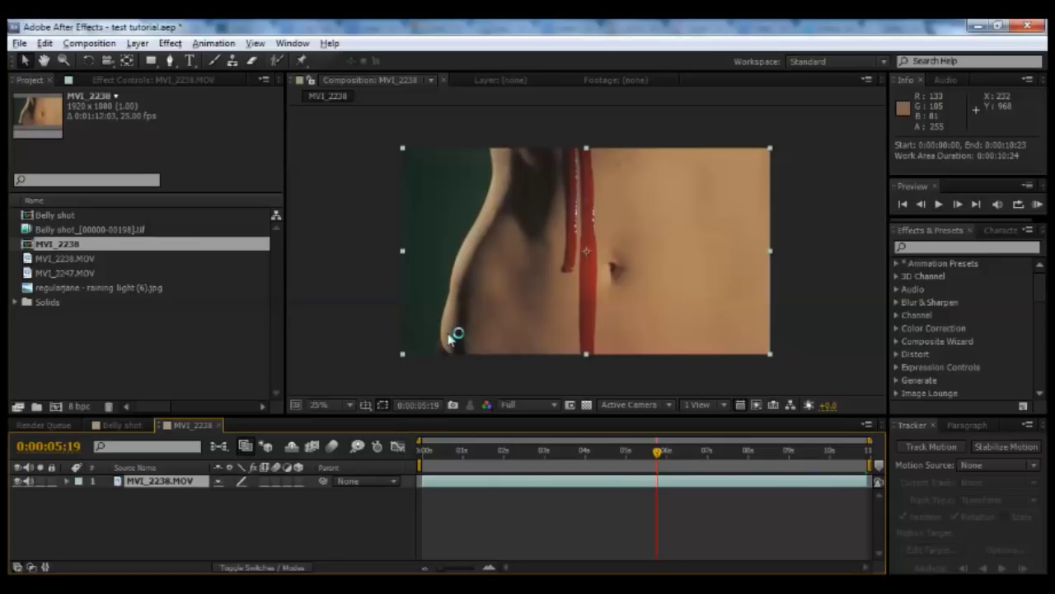
click(170, 43)
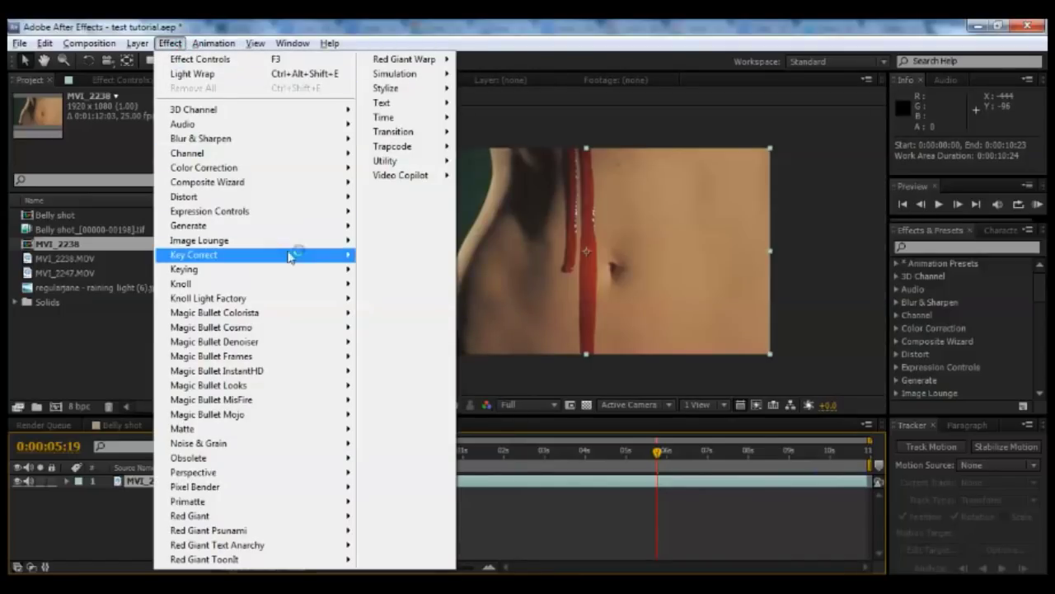
mouse_move(332, 503)
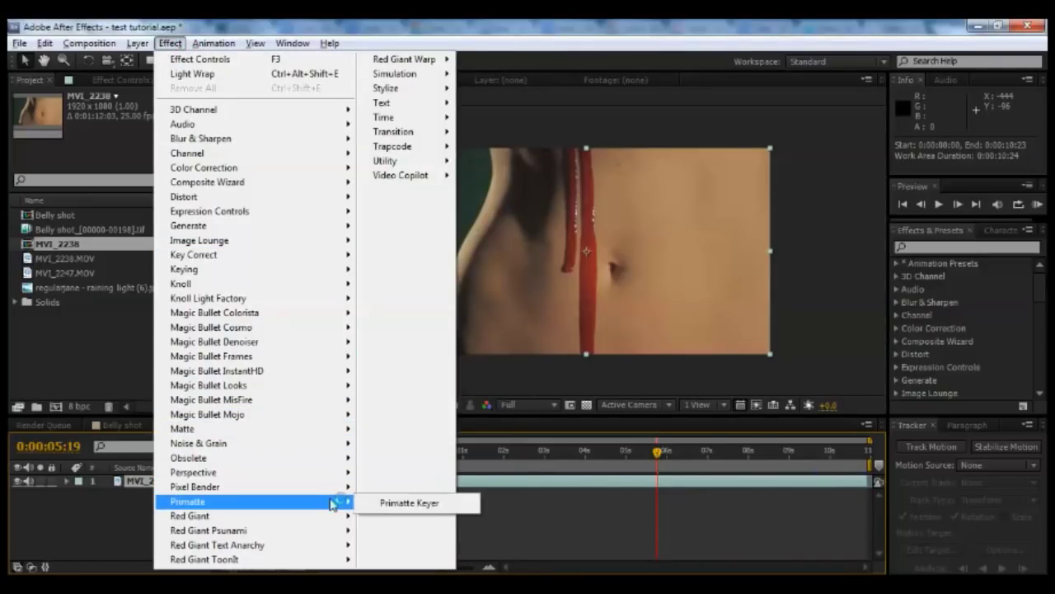
click(395, 508)
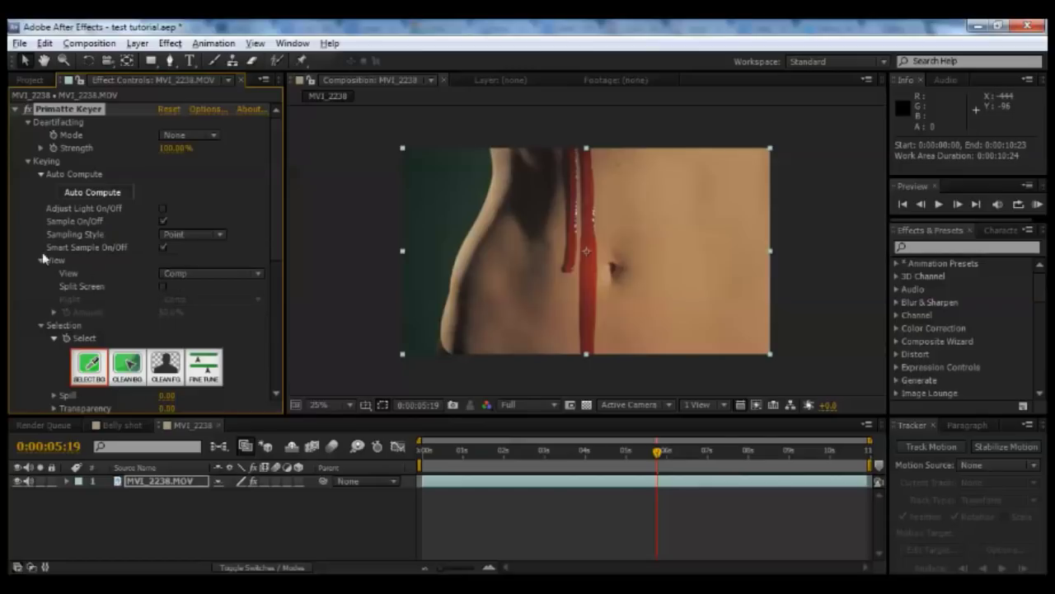
Set the keyer's Sampling Style to Rectangle and sample the dark green background beside the body with Select BG.
click(188, 234)
click(204, 268)
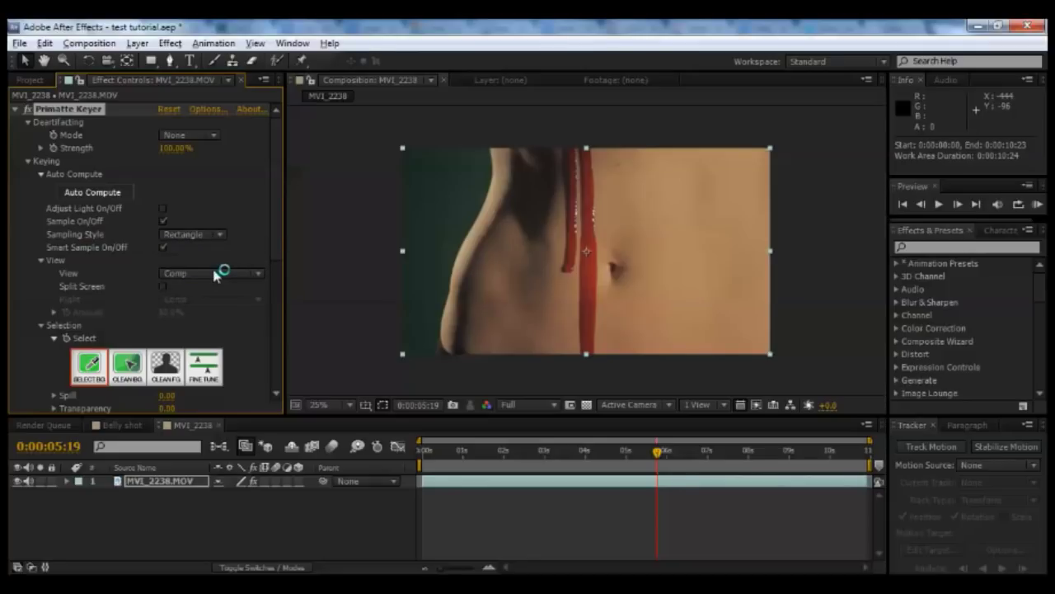
click(439, 183)
drag(458, 197, 396, 206)
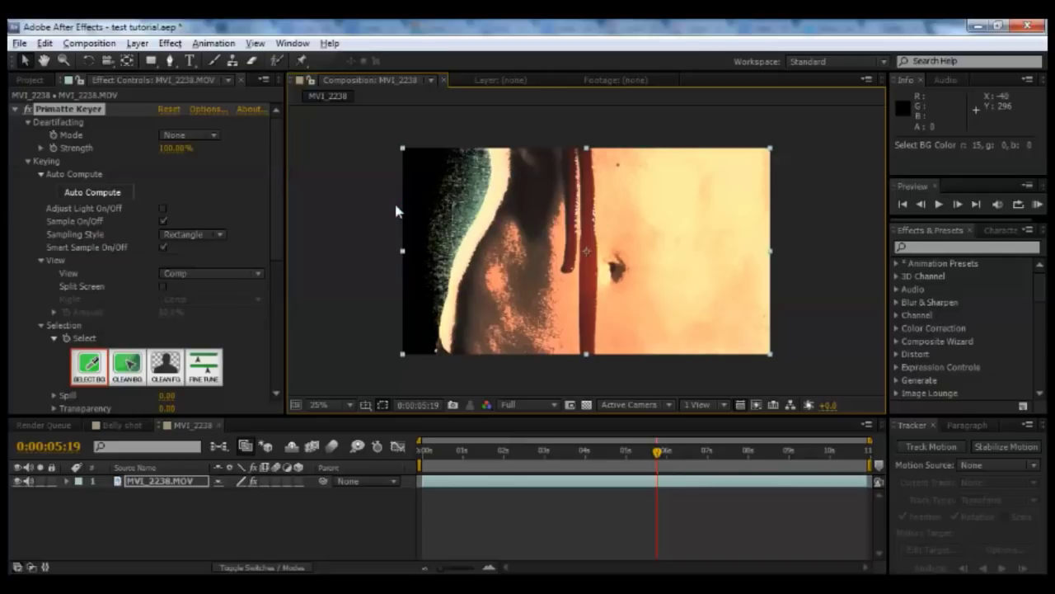
Show the Matte view and use Clean BG to remove the remaining noise from the background up to the body's edge.
click(230, 277)
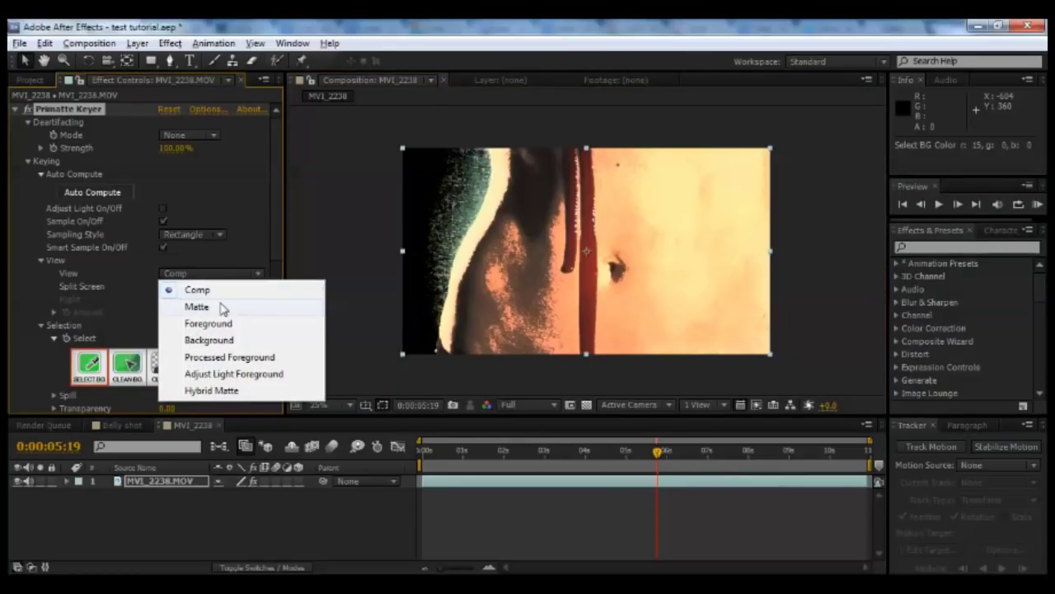
click(222, 306)
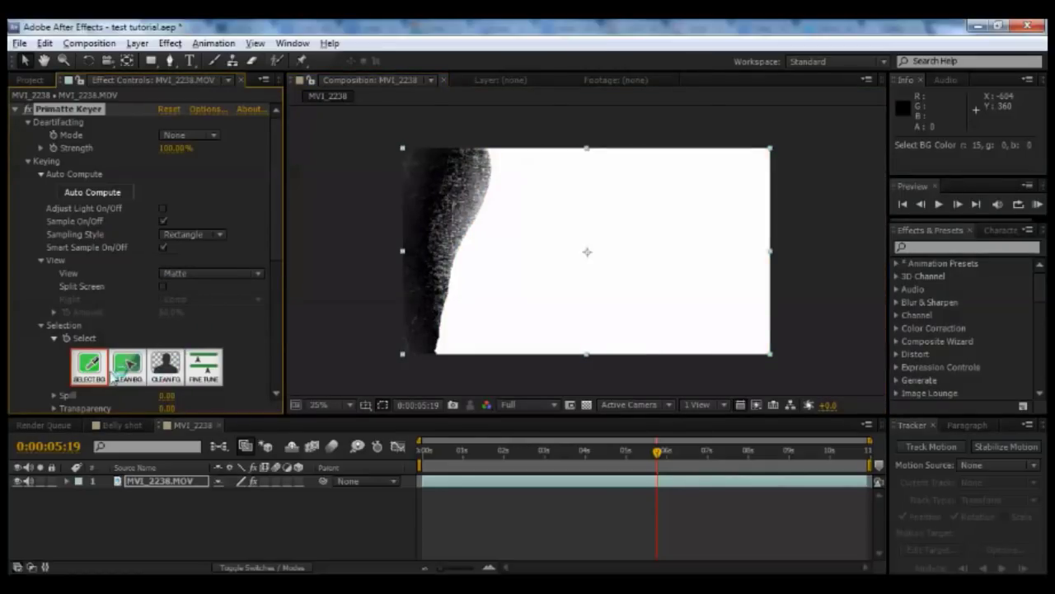
click(125, 373)
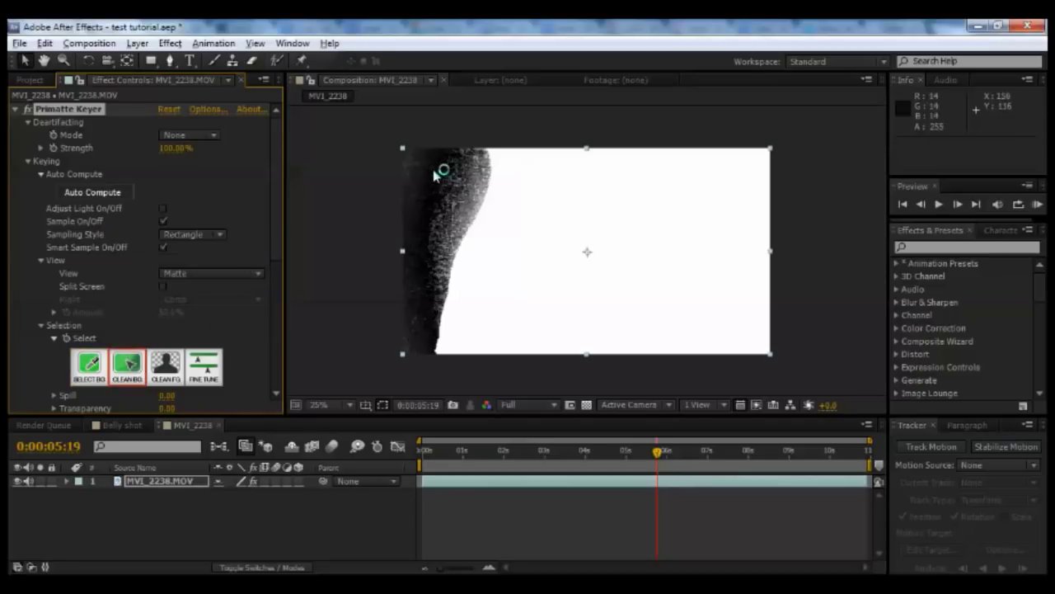
drag(437, 165, 385, 210)
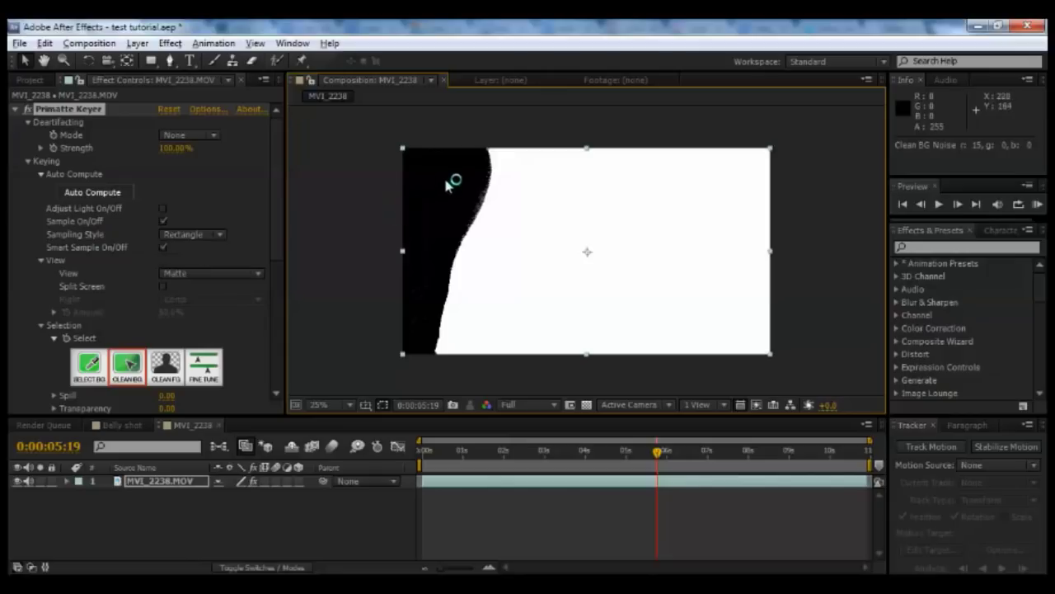
drag(460, 177, 400, 225)
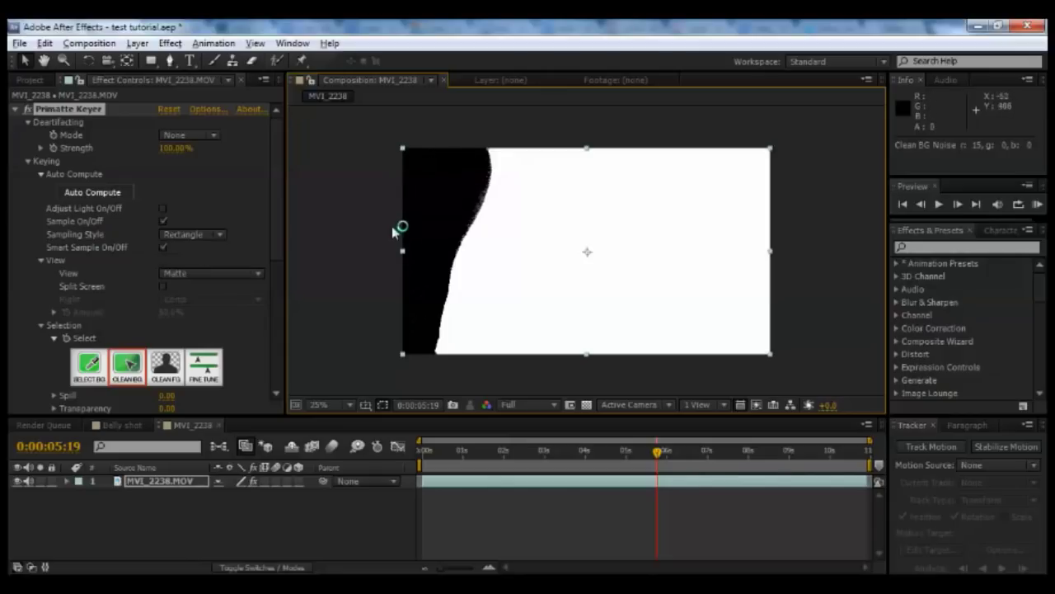
drag(463, 188, 480, 206)
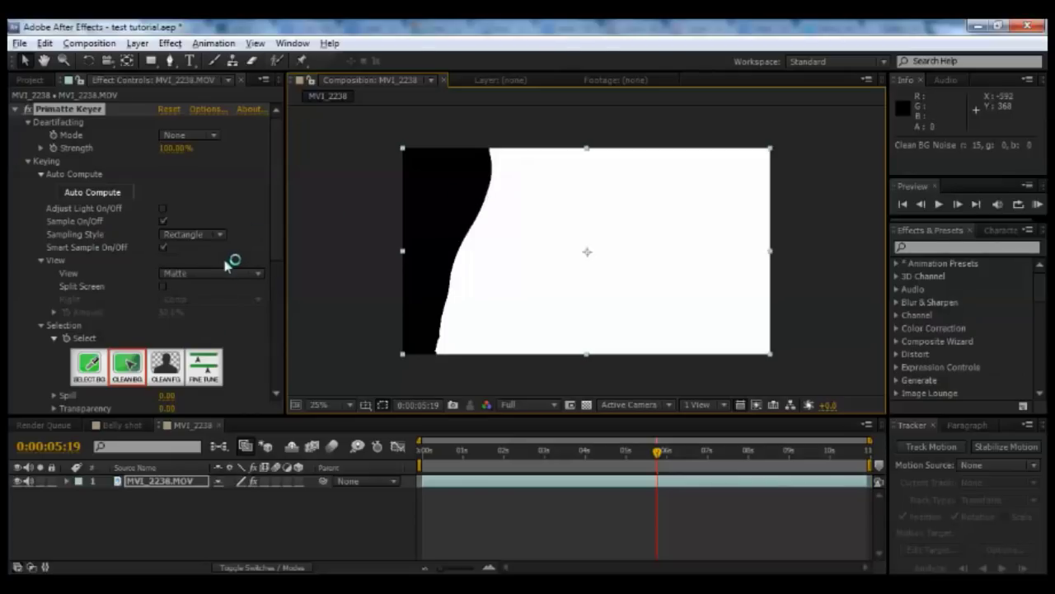
Sample the body area with Clean FG to solidify the foreground, and return the keyer's view to Comp.
click(165, 365)
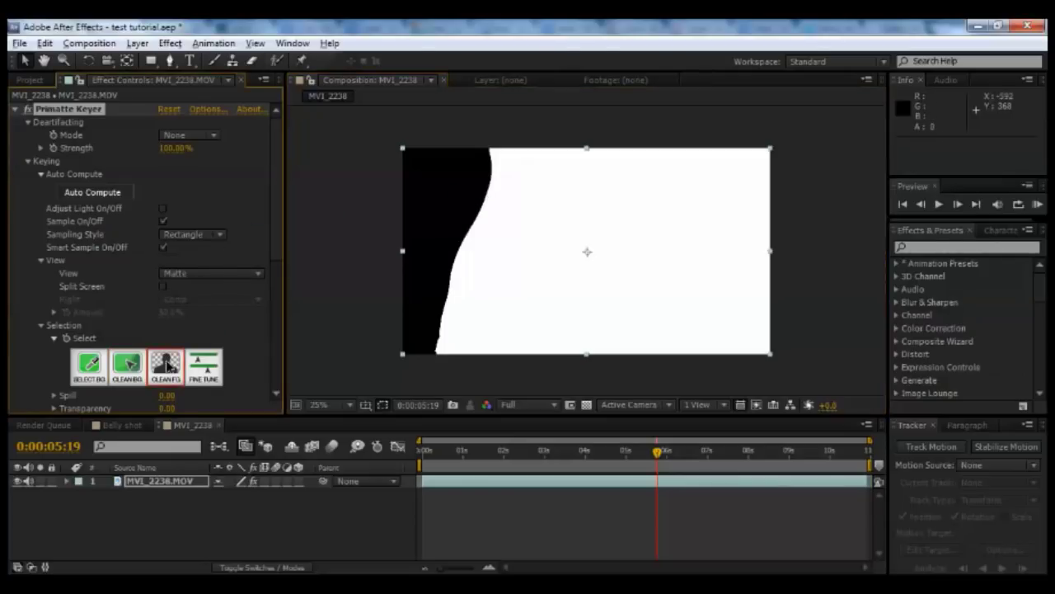
drag(536, 193, 651, 290)
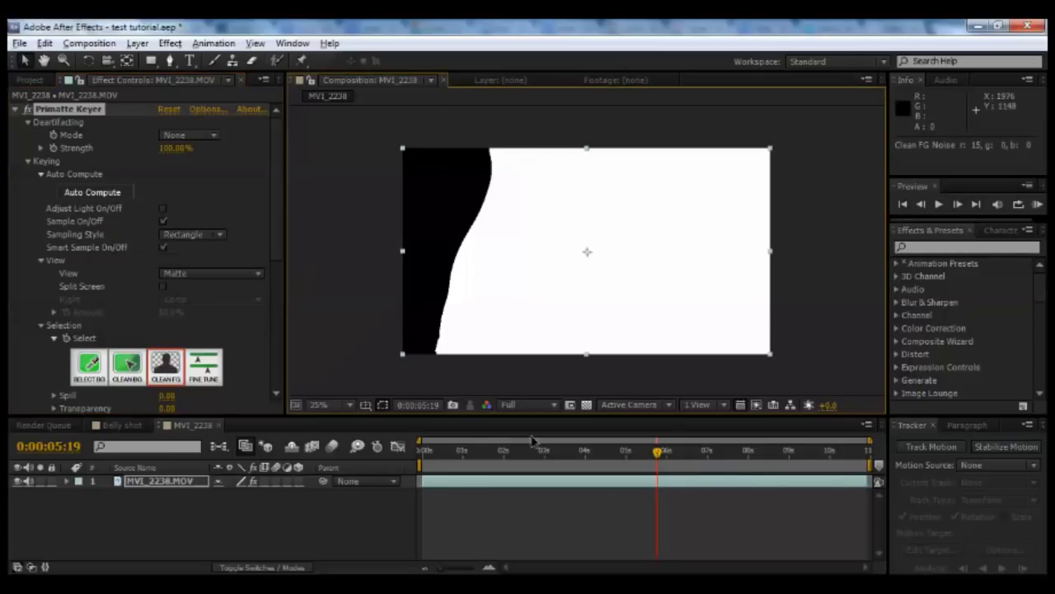
click(196, 273)
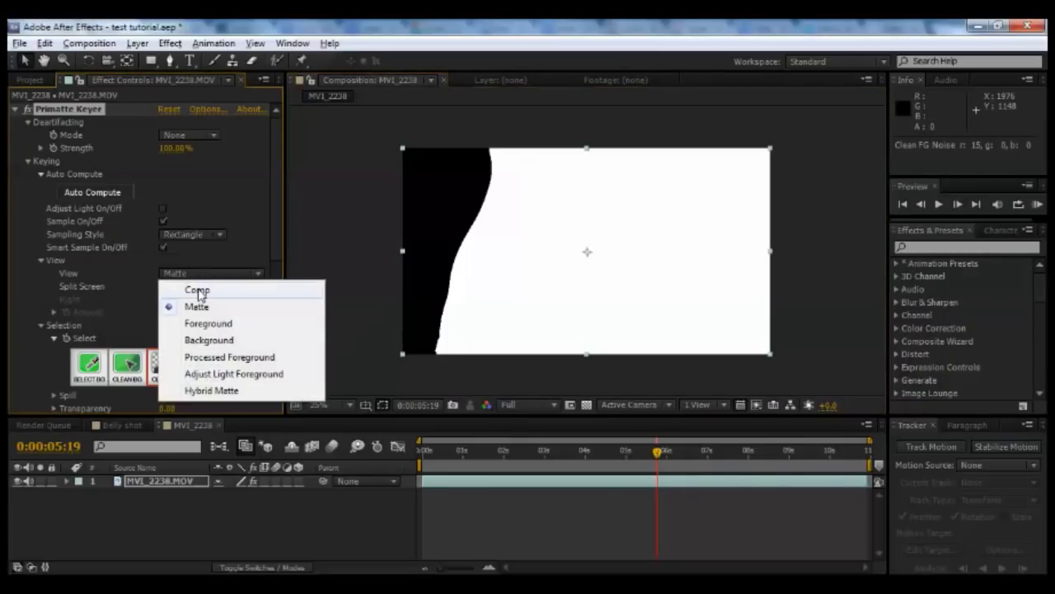
click(189, 290)
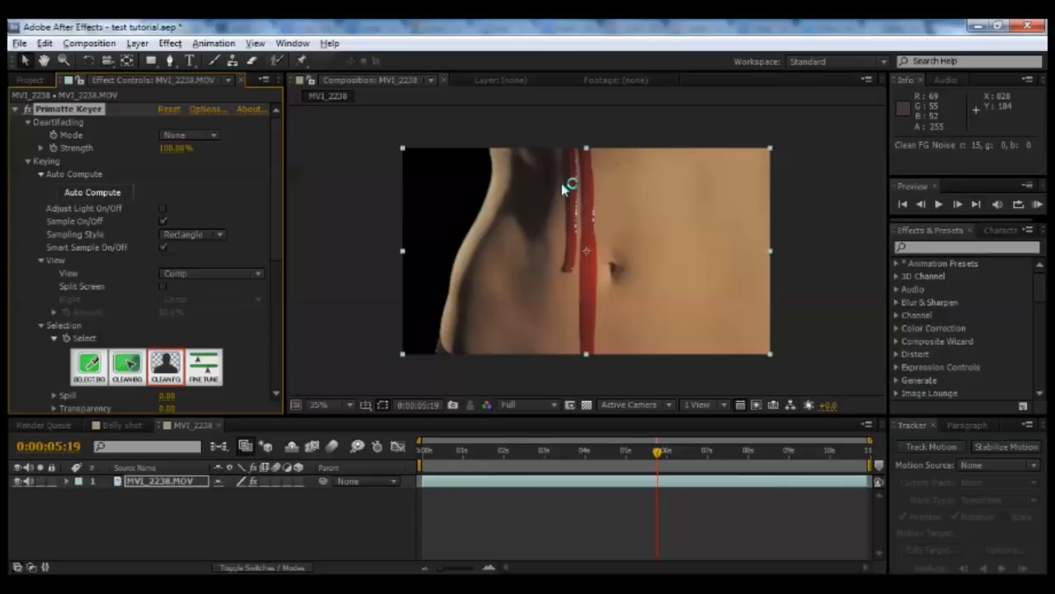
key(period)
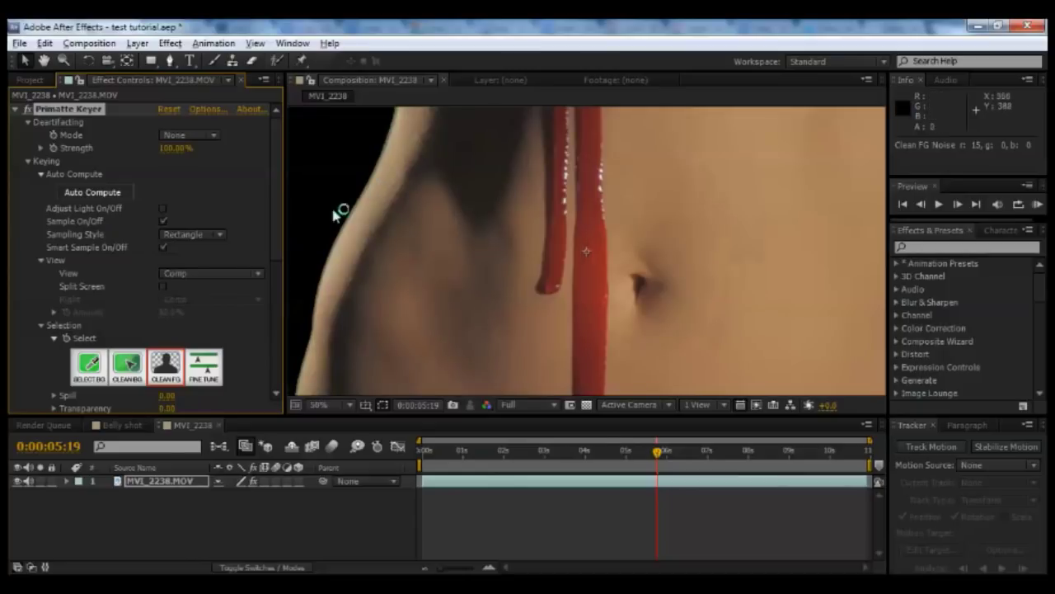
key(comma)
scroll(189, 239, down, 6)
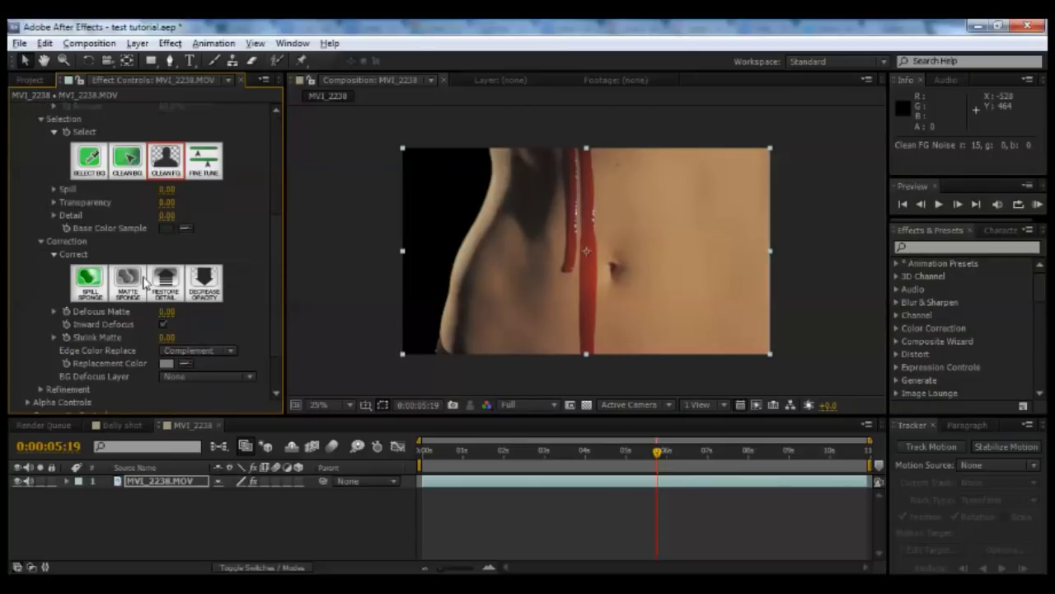
scroll(136, 339, up, 6)
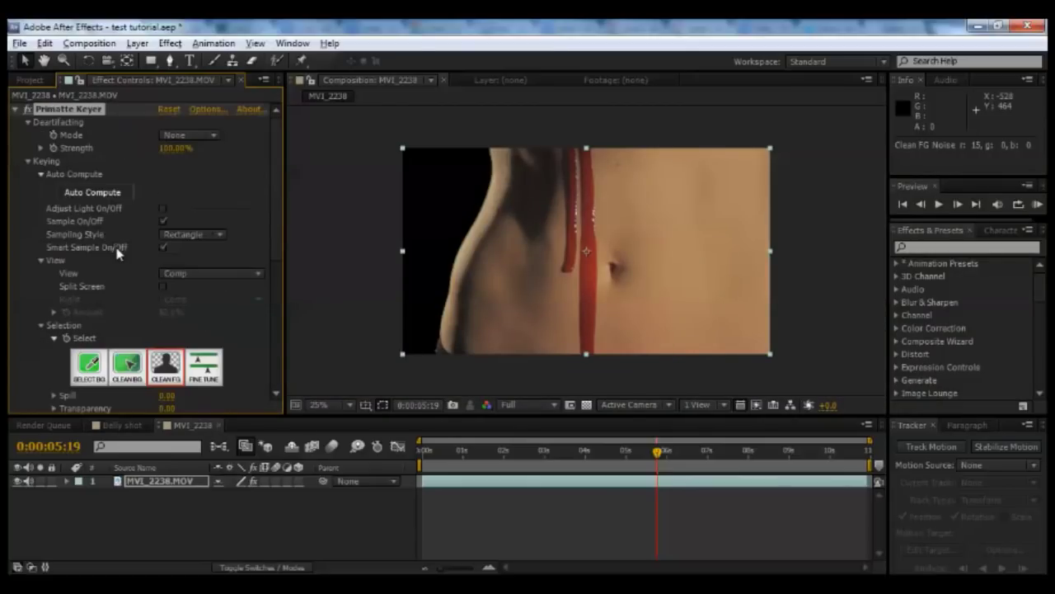
Apply the Matte Choker effect to the MVI_2238.MOV layer and set its Geometric Softness 1 to 14.5.
click(16, 110)
click(170, 43)
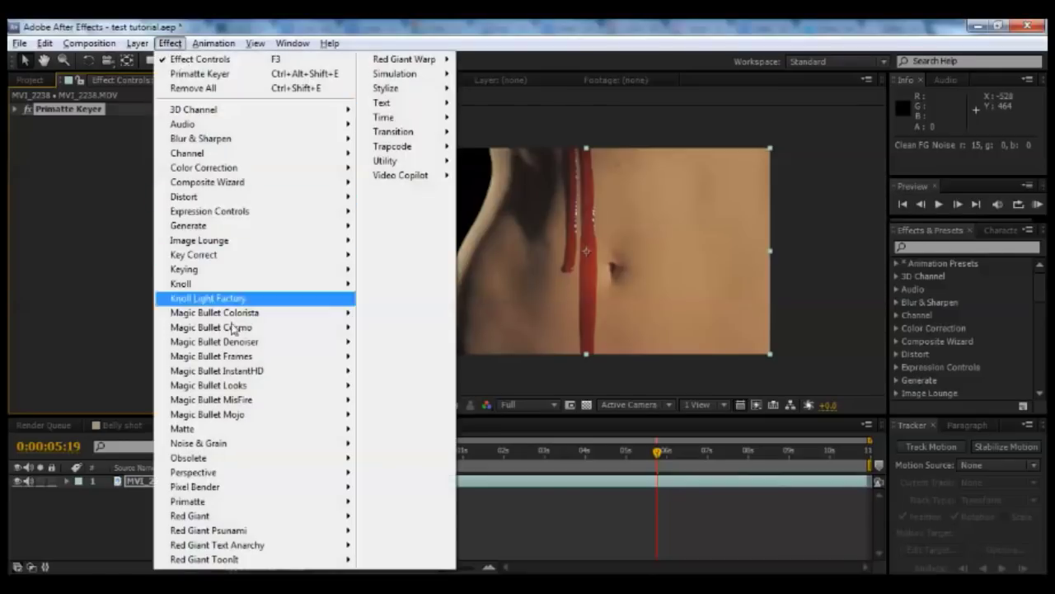
mouse_move(291, 431)
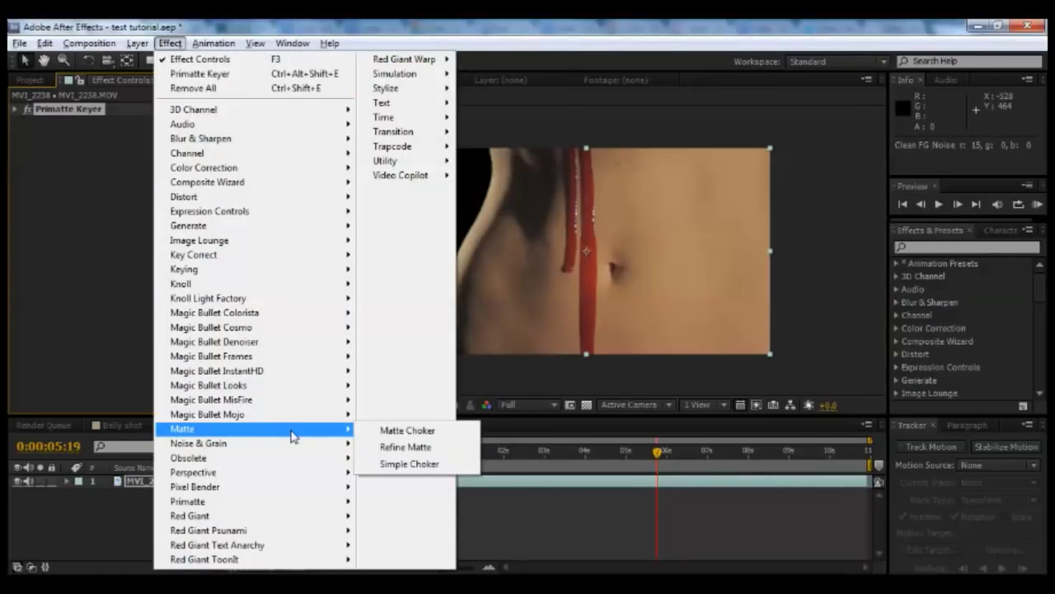
click(381, 431)
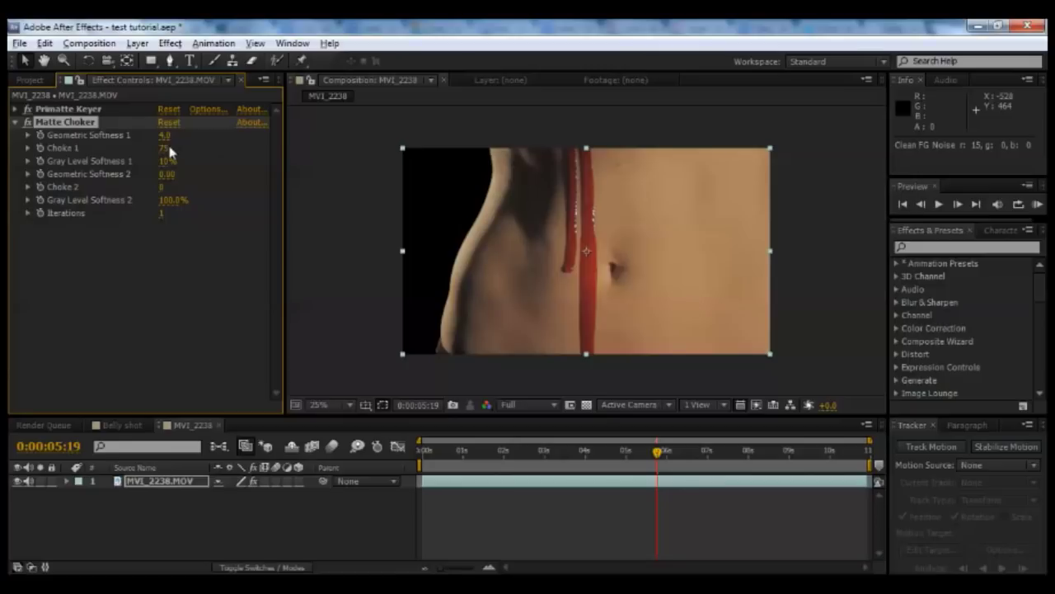
drag(175, 135, 251, 132)
scroll(487, 180, up, 4)
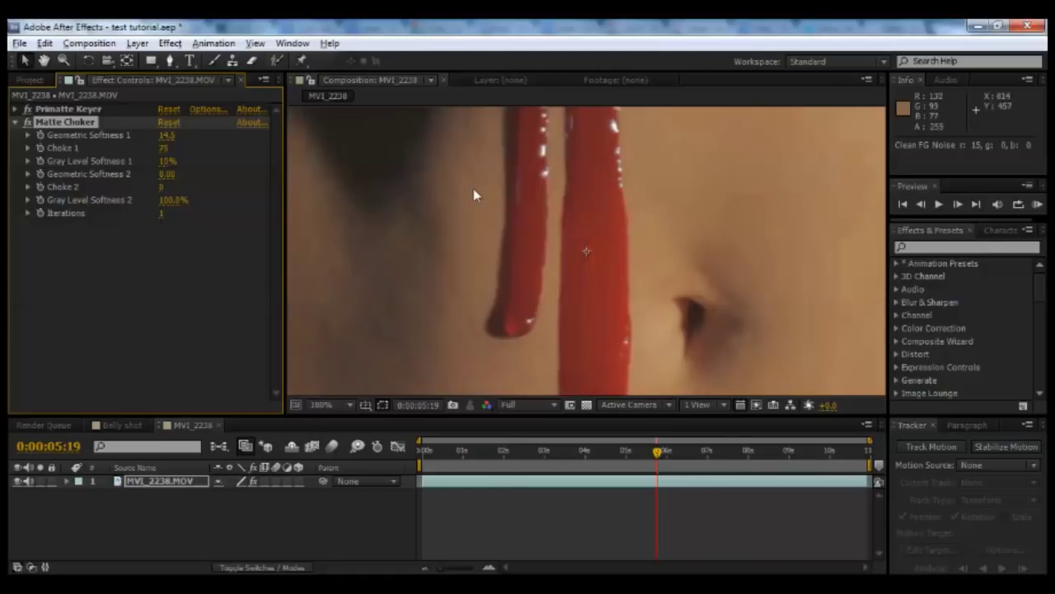
scroll(474, 201, down, 4)
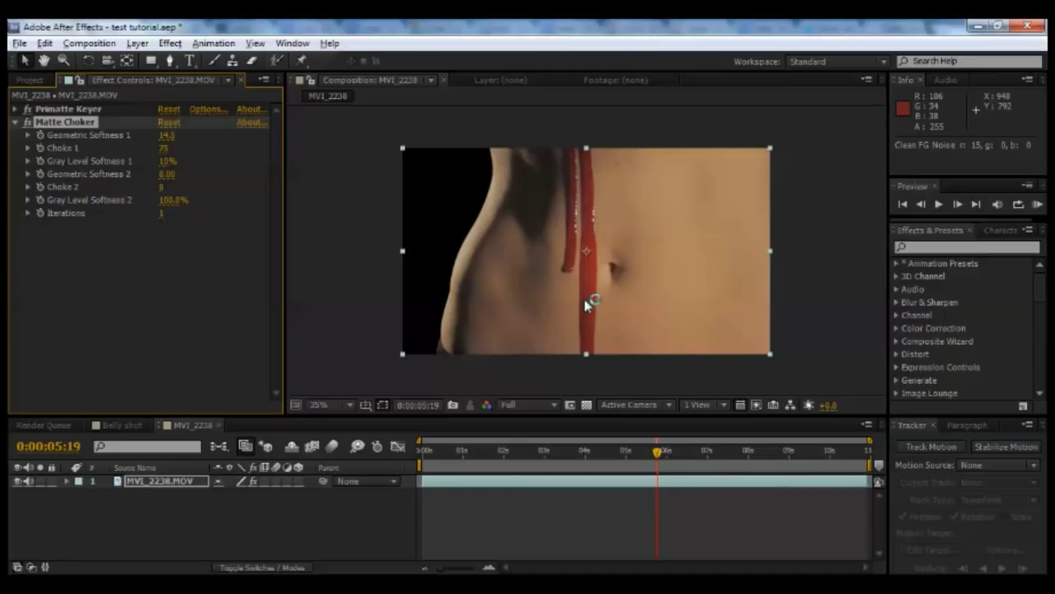
Try the Leave Color effect on the layer, sampling the red paint streak as the Color To Leave.
click(170, 43)
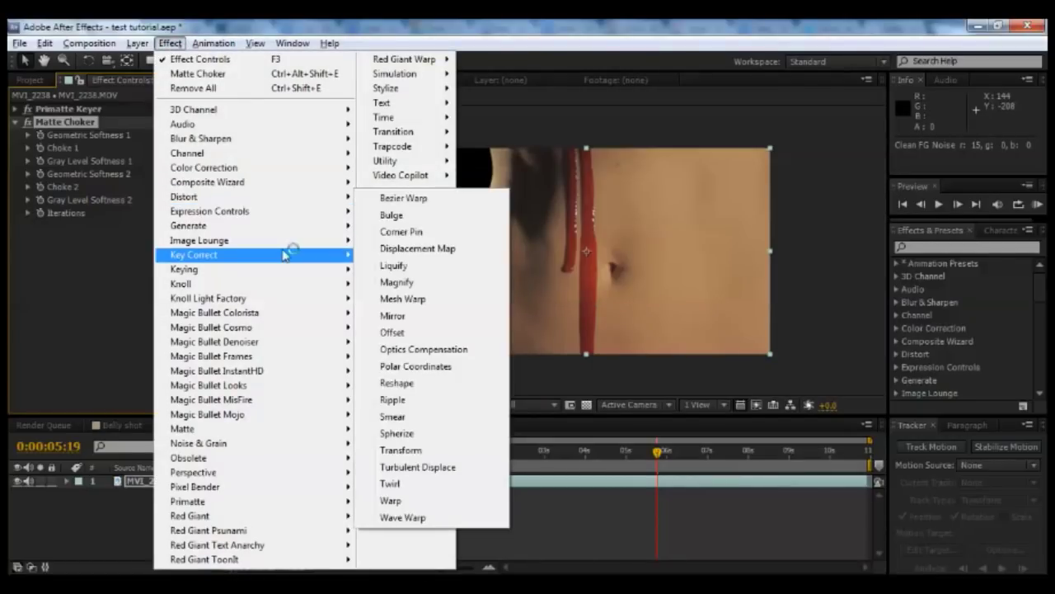
mouse_move(283, 256)
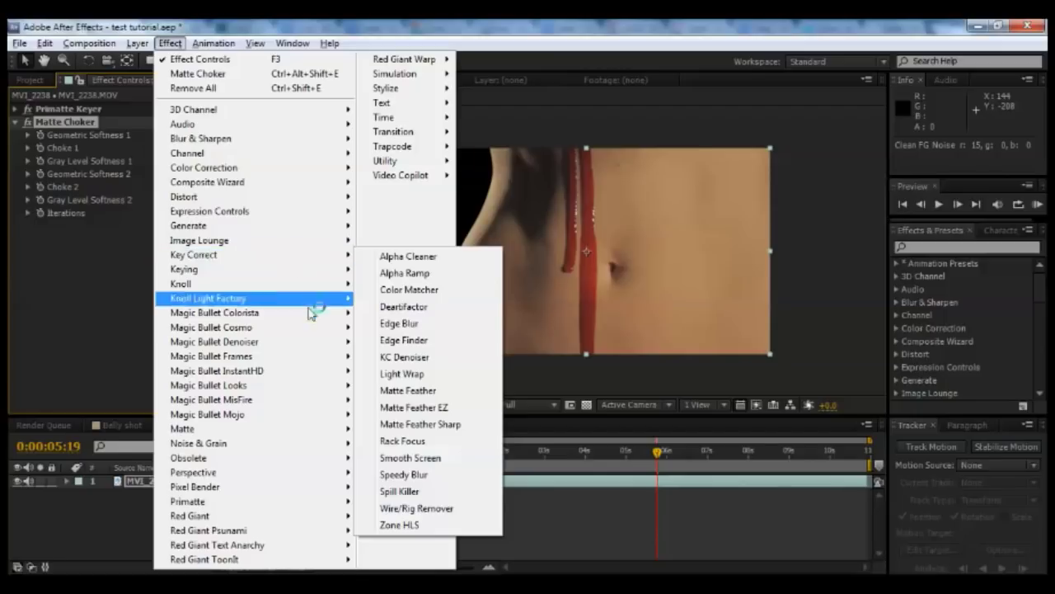
mouse_move(312, 175)
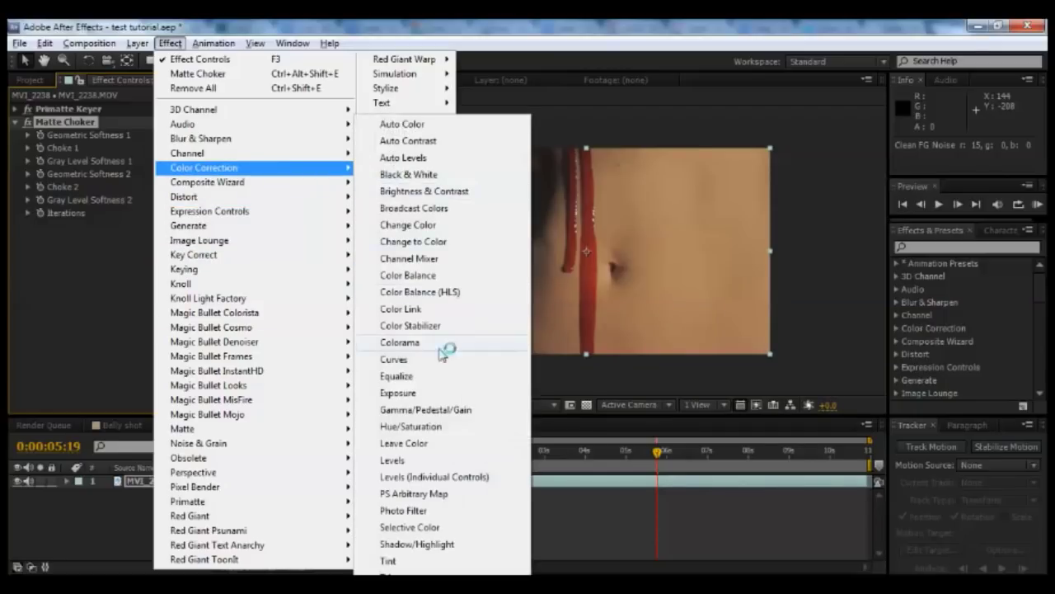
click(416, 443)
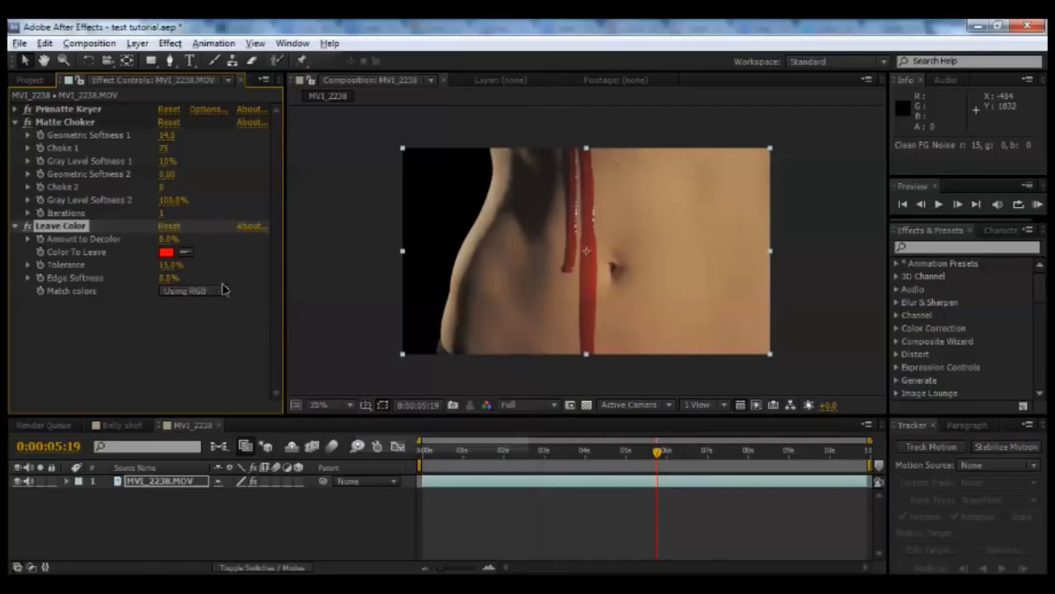
click(187, 252)
click(590, 266)
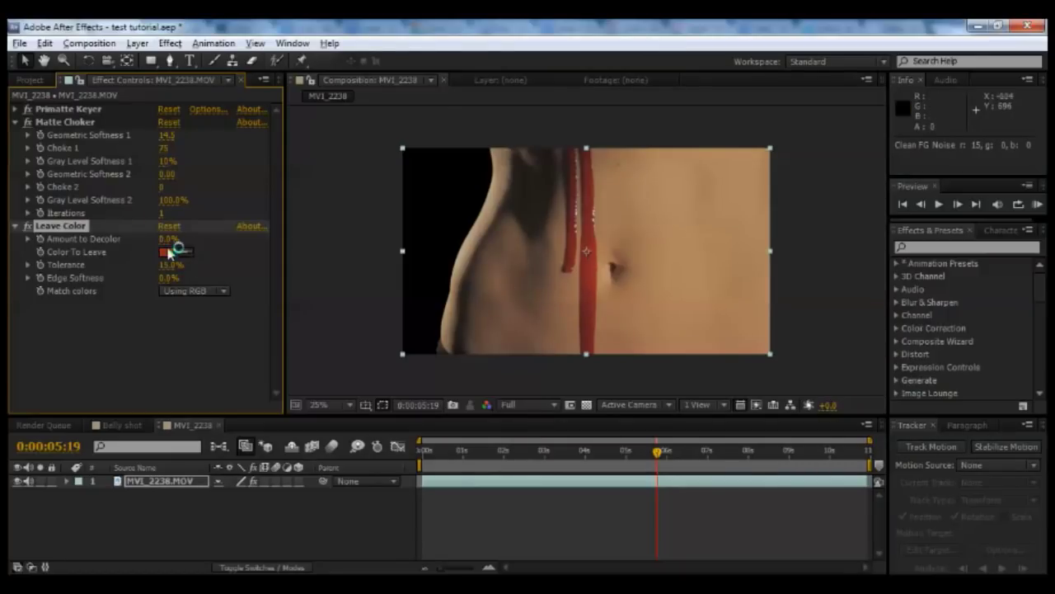
Set Leave Color's Amount to Decolor to 100%, Tolerance to 0% and Edge Softness to 3%.
drag(169, 238, 283, 248)
mouse_move(172, 265)
mouse_down()
mouse_move(149, 268)
mouse_move(171, 285)
mouse_up()
click(169, 278)
text(3)
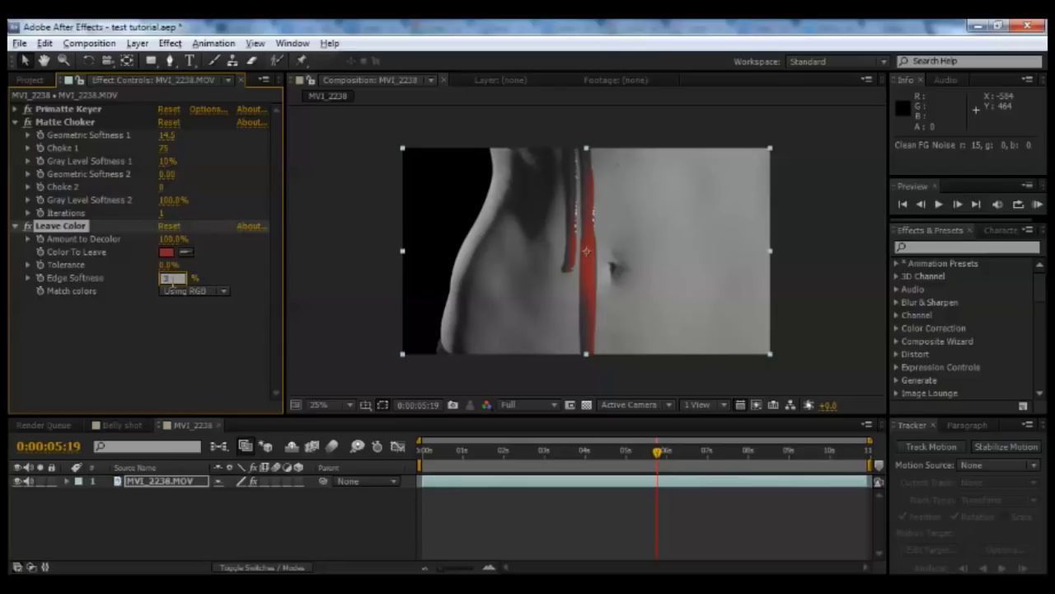
key(Return)
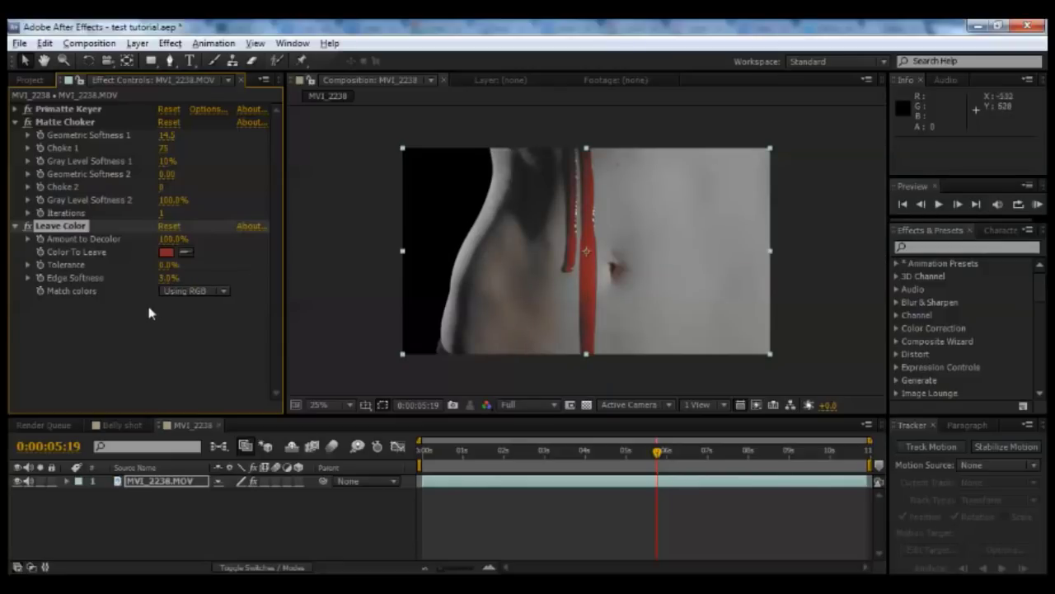
Inspect the edges of the red streaks up close and remove the Leave Color effect from the layer.
key(slash)
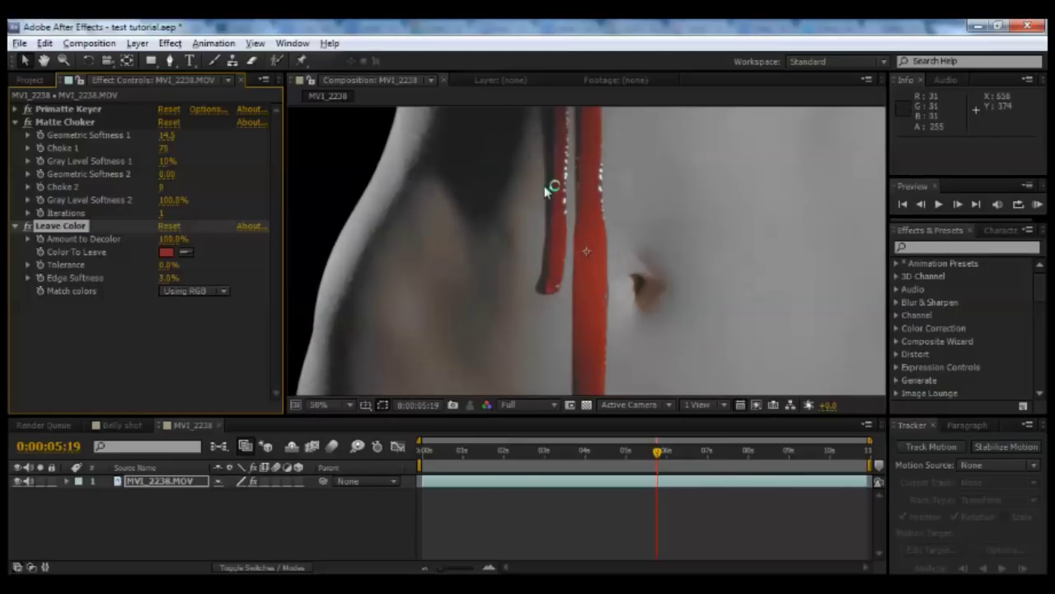
key(period)
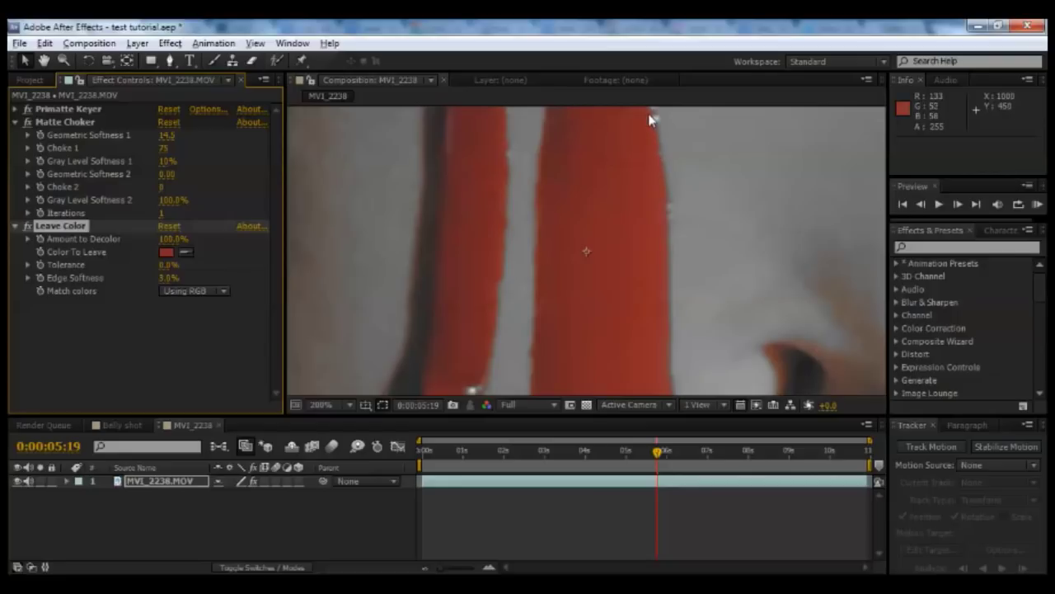
key(comma)
key(comma)
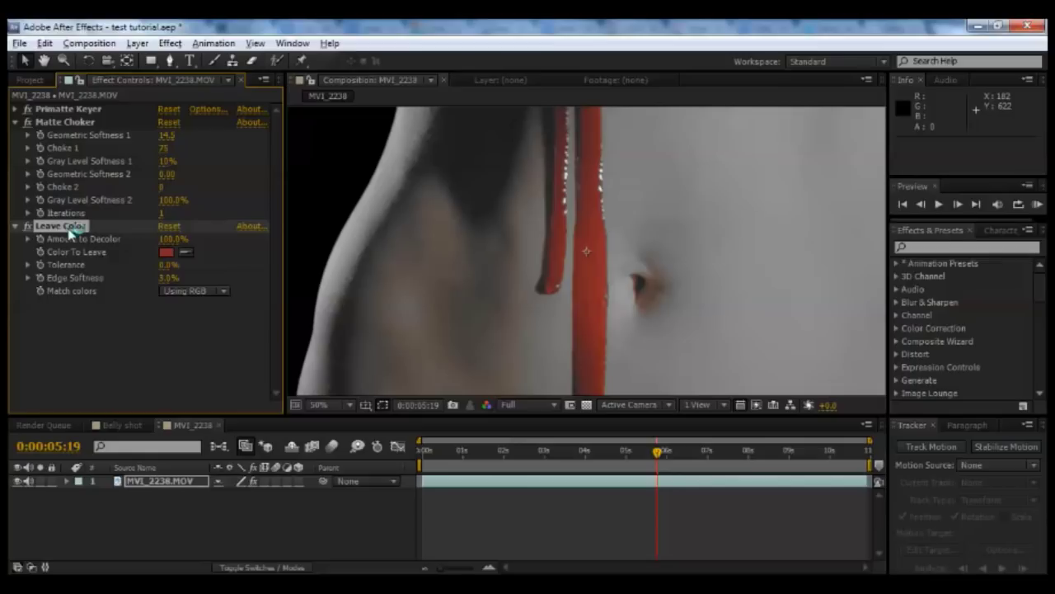
key(Delete)
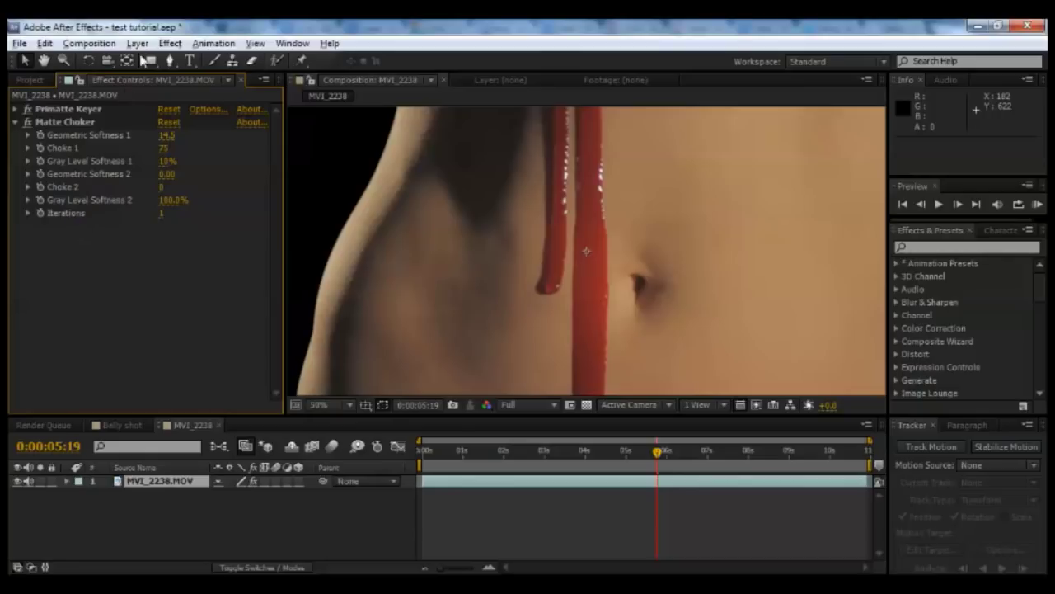
Apply the Hue/Saturation effect and lower Master Saturation until the footage is almost fully desaturated.
click(170, 43)
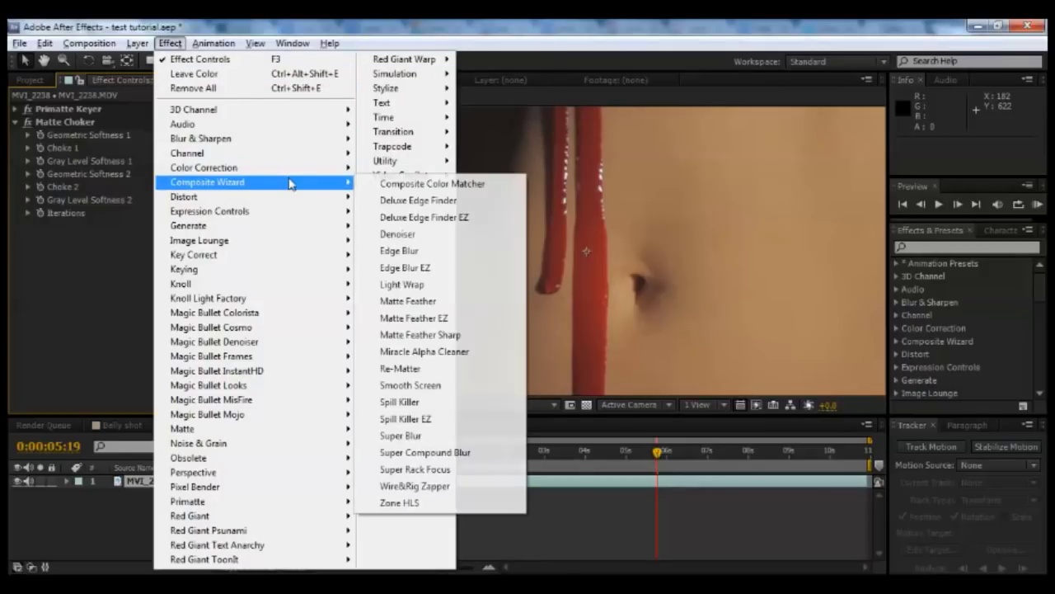
mouse_move(247, 167)
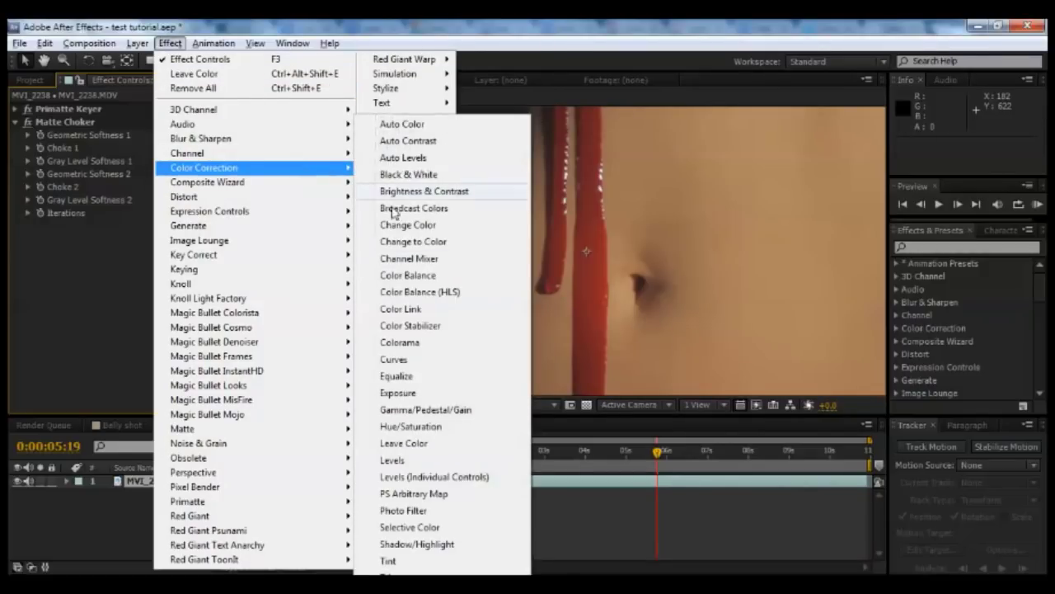
click(410, 427)
scroll(560, 237, down, 1)
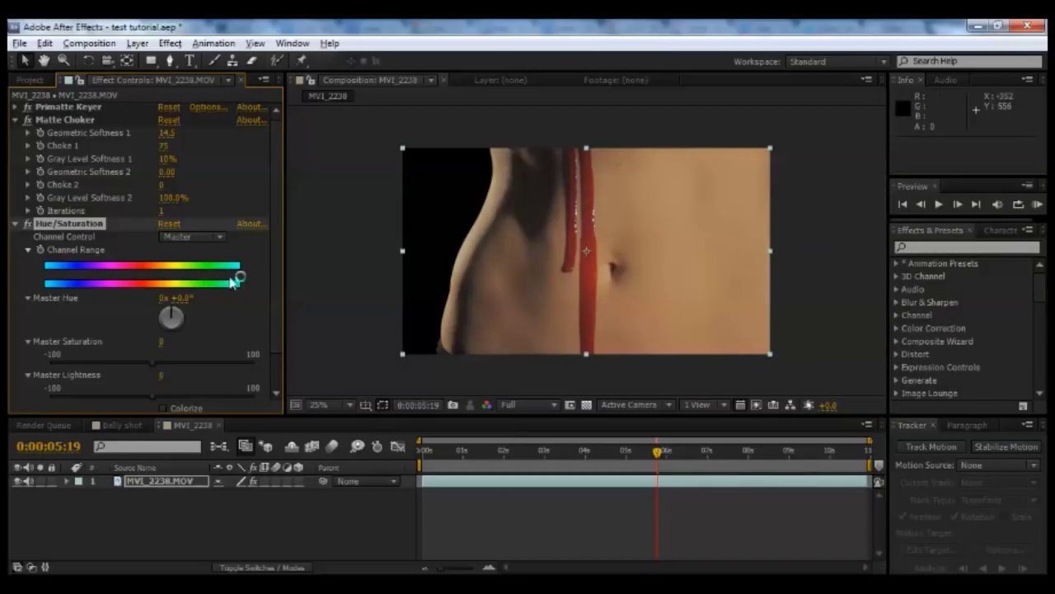
mouse_move(151, 362)
mouse_down()
mouse_move(51, 363)
mouse_move(141, 364)
mouse_up()
drag(156, 360, 29, 371)
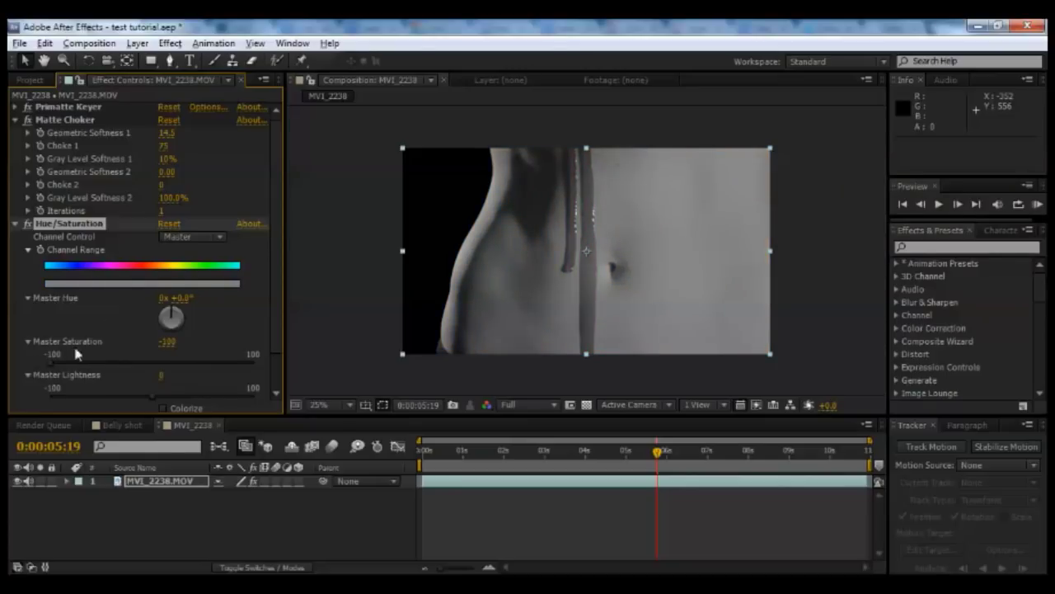
drag(49, 368, 68, 371)
Switch Hue/Saturation's Channel Control to Reds, narrow the channel range around red and raise Red Saturation to 81.
click(185, 237)
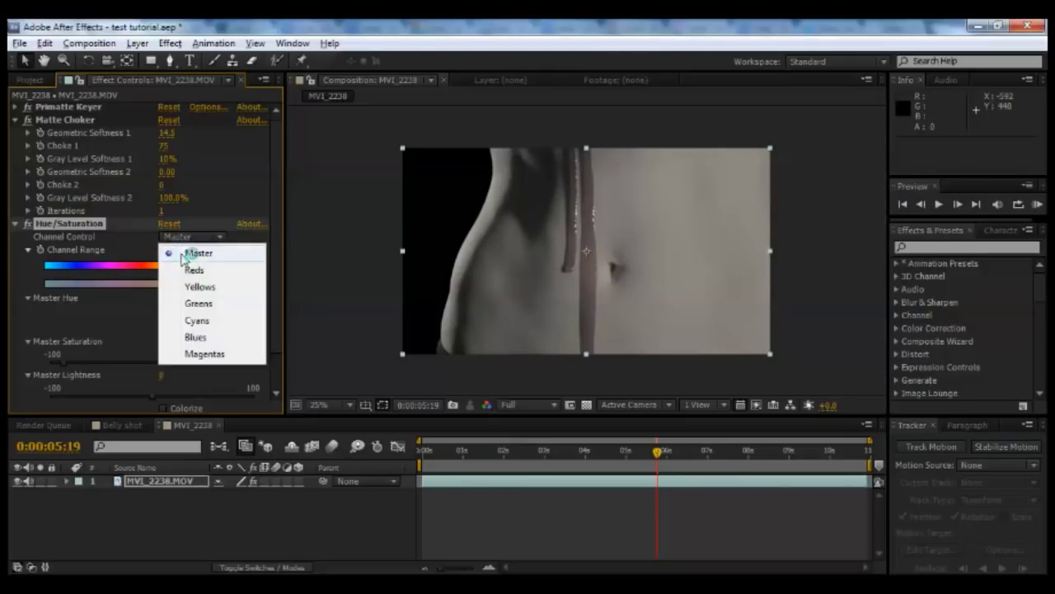
click(188, 266)
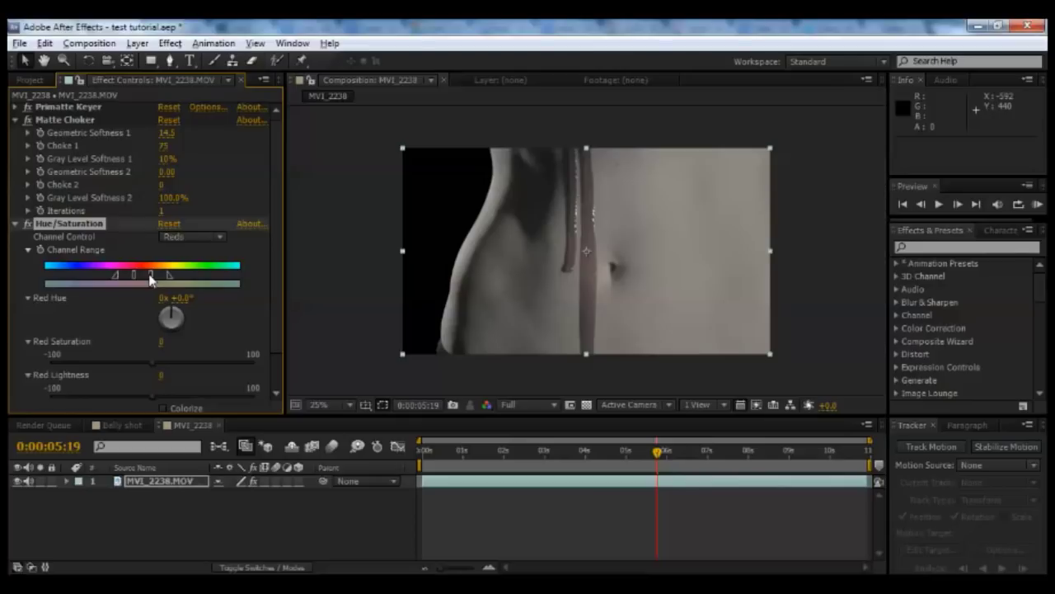
click(150, 277)
click(116, 281)
mouse_move(154, 363)
mouse_down()
mouse_move(254, 356)
mouse_move(191, 379)
mouse_move(163, 370)
mouse_up()
mouse_move(149, 275)
mouse_down()
mouse_move(139, 279)
mouse_move(171, 278)
mouse_move(123, 273)
mouse_move(158, 266)
mouse_up()
mouse_move(195, 358)
mouse_down()
mouse_move(165, 370)
mouse_move(204, 360)
mouse_move(232, 370)
mouse_up()
drag(236, 369, 233, 369)
Return the Channel Control to Master and lower Master Saturation slightly further to neutralize the skin.
key(period)
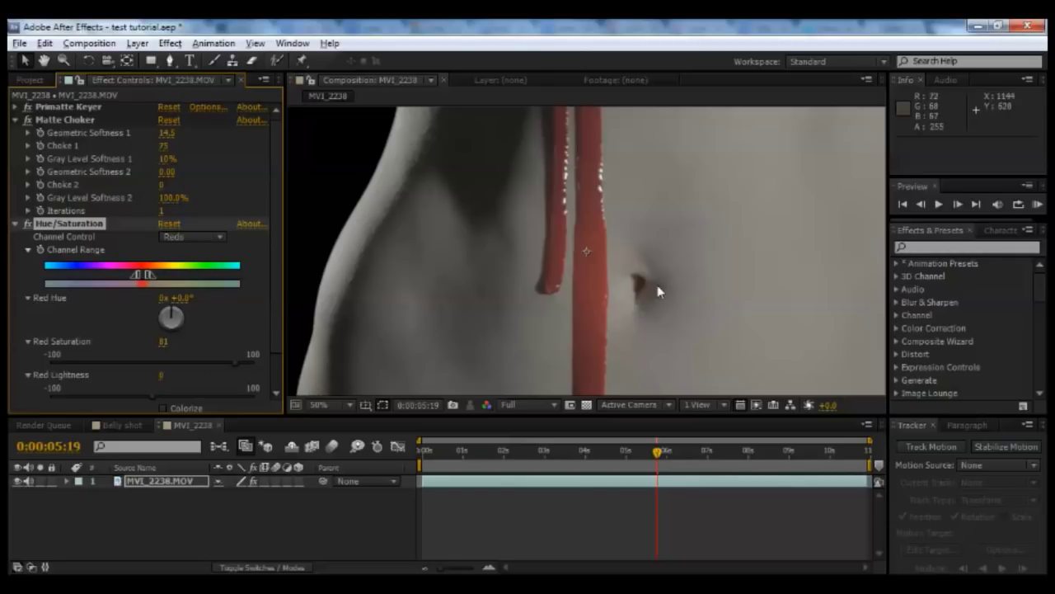
key(period)
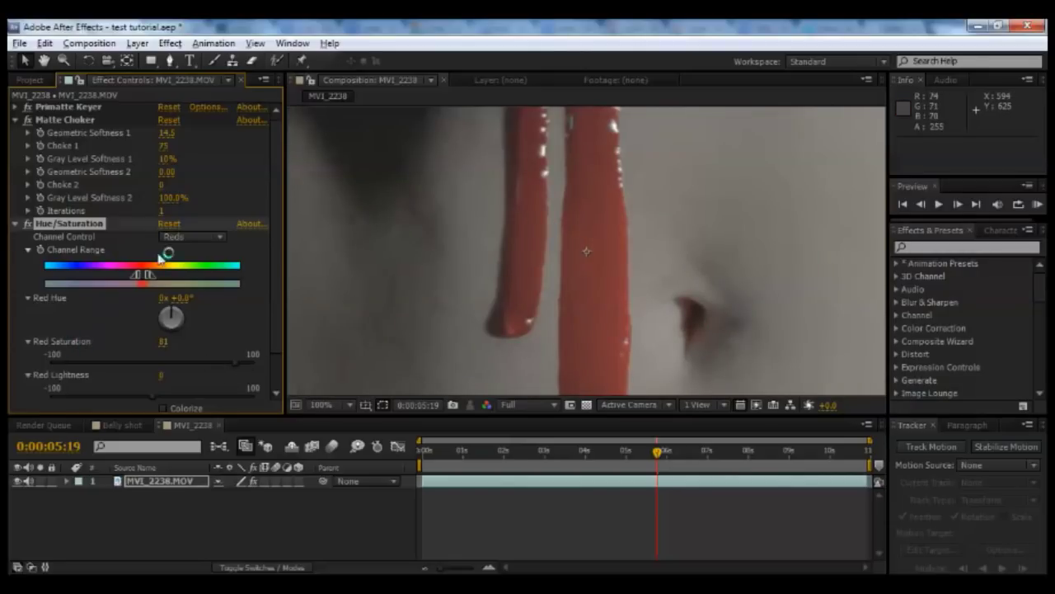
click(186, 237)
click(197, 253)
mouse_move(70, 363)
mouse_down()
mouse_move(52, 365)
mouse_move(66, 370)
mouse_move(59, 376)
mouse_up()
Switch the Channel Control back to Reds and increase Red Saturation to 91.
click(175, 239)
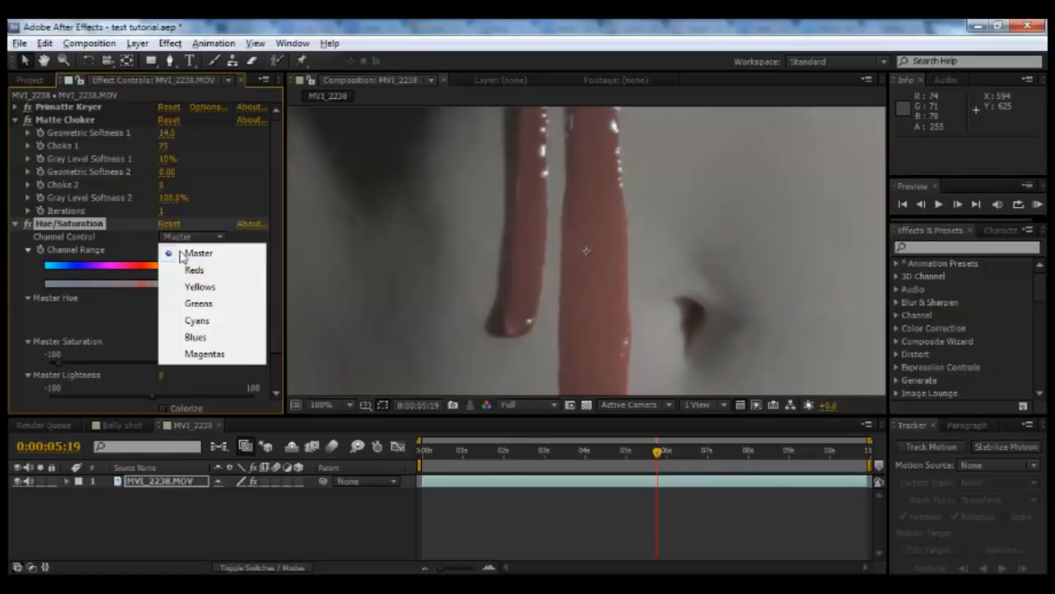
click(192, 267)
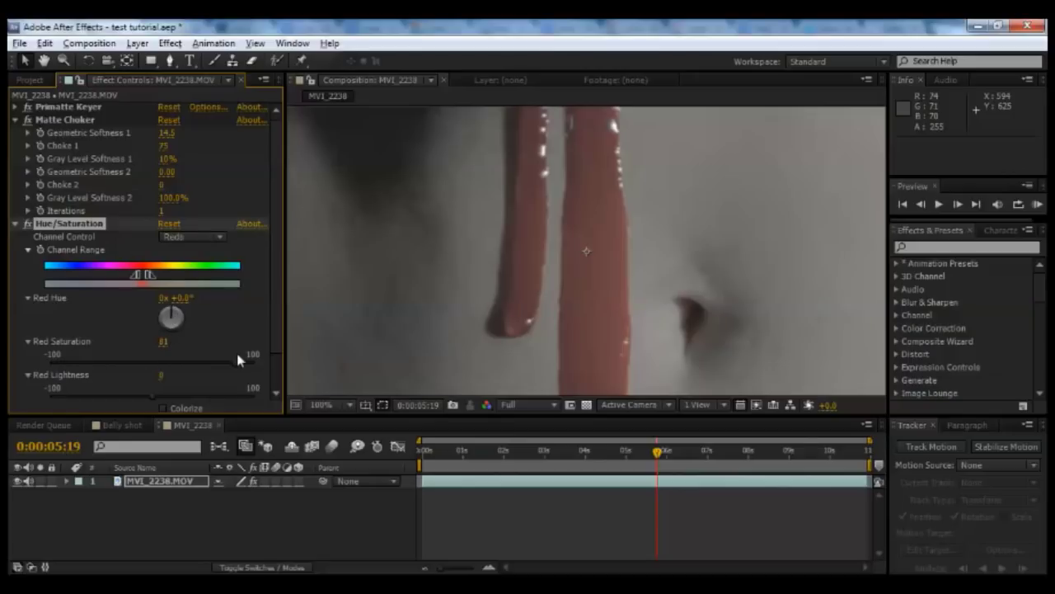
drag(239, 360, 235, 369)
drag(245, 363, 249, 363)
scroll(577, 283, down, 2)
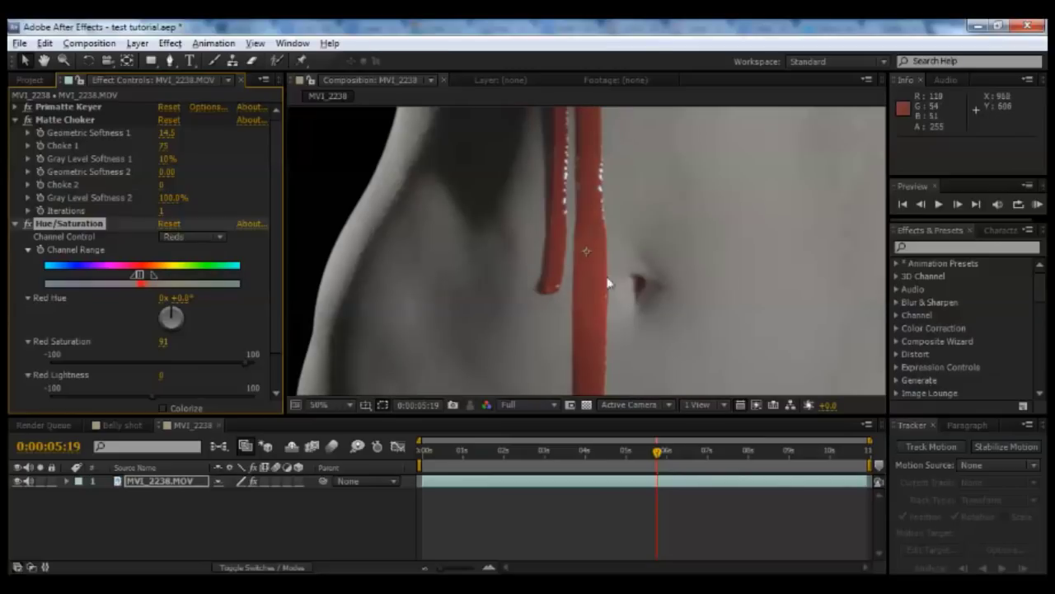
Fine-tune the handles of the Reds channel range so that it stays tight around the streaks' red.
scroll(630, 280, up, 2)
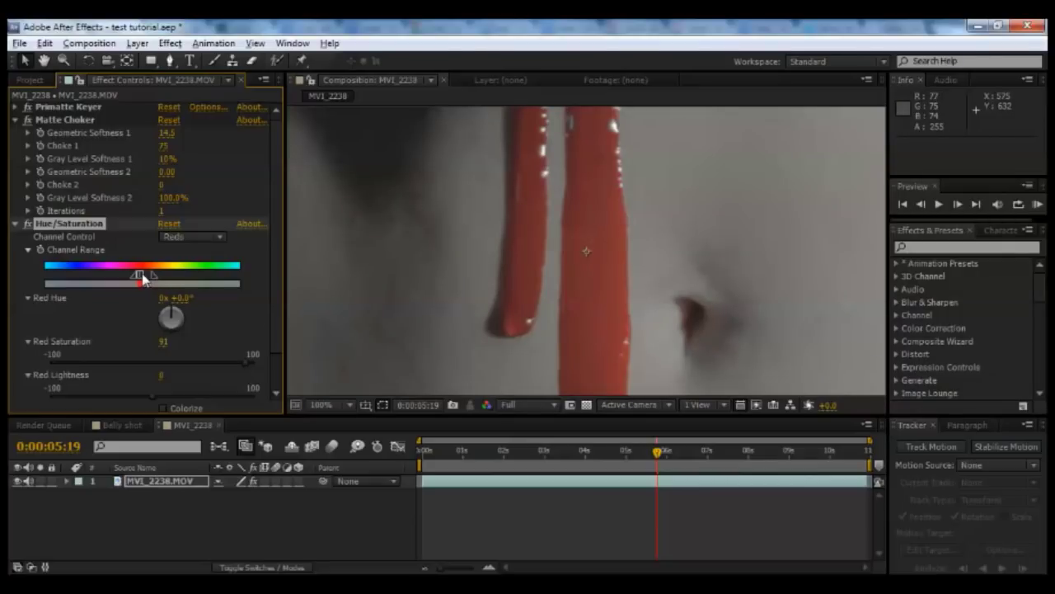
drag(144, 279, 147, 279)
drag(146, 277, 146, 280)
drag(152, 281, 150, 283)
Keep Red Saturation at 91, set Red Lightness to -35 and check the darkened red streaks at several magnifications.
drag(245, 362, 231, 367)
drag(245, 368, 245, 356)
drag(155, 395, 122, 399)
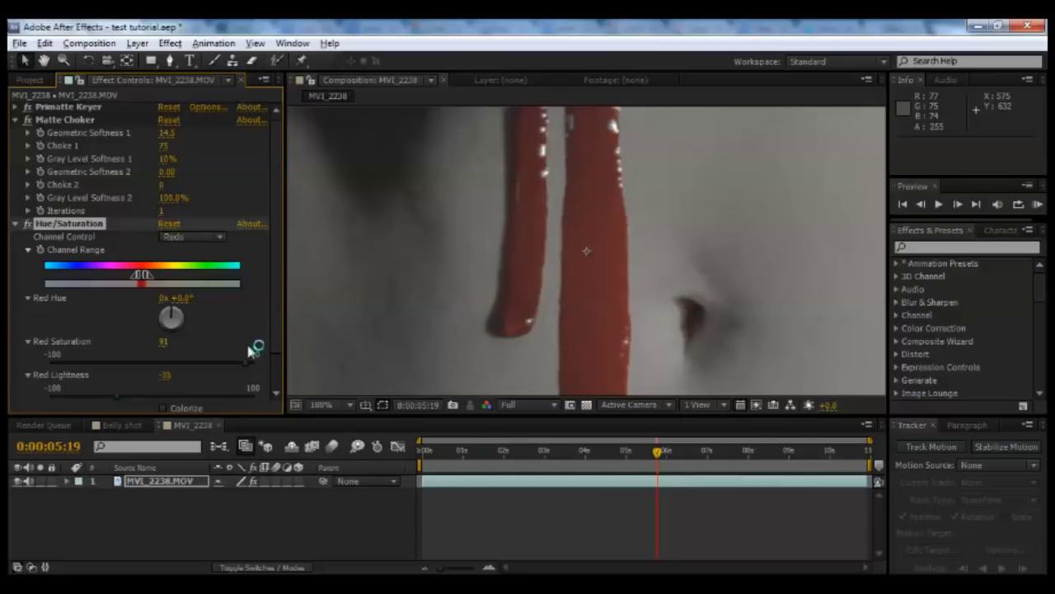
scroll(502, 266, down, 3)
scroll(542, 265, up, 1)
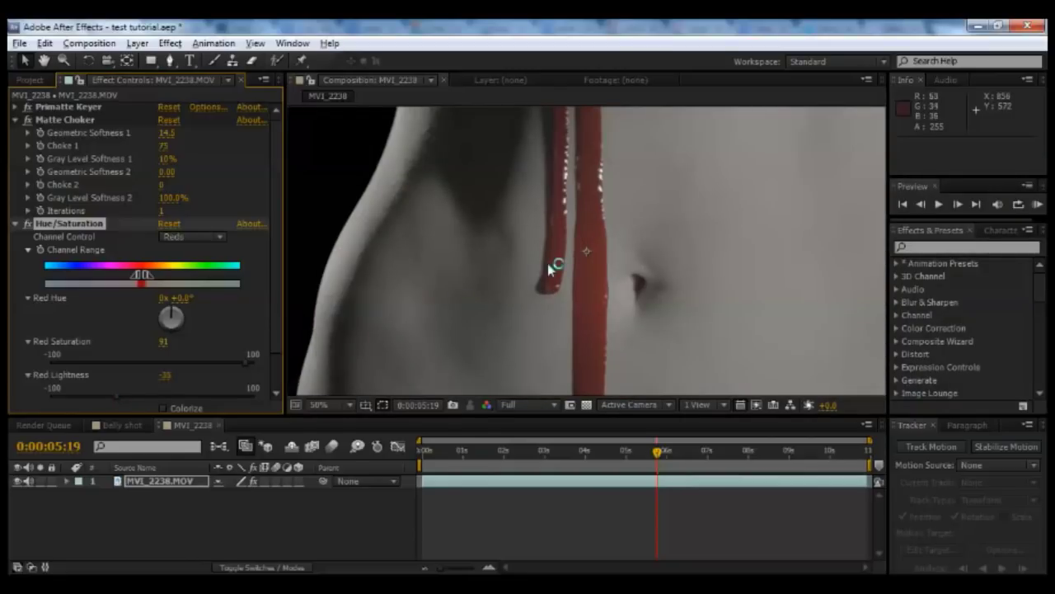
scroll(549, 267, up, 3)
scroll(551, 267, down, 4)
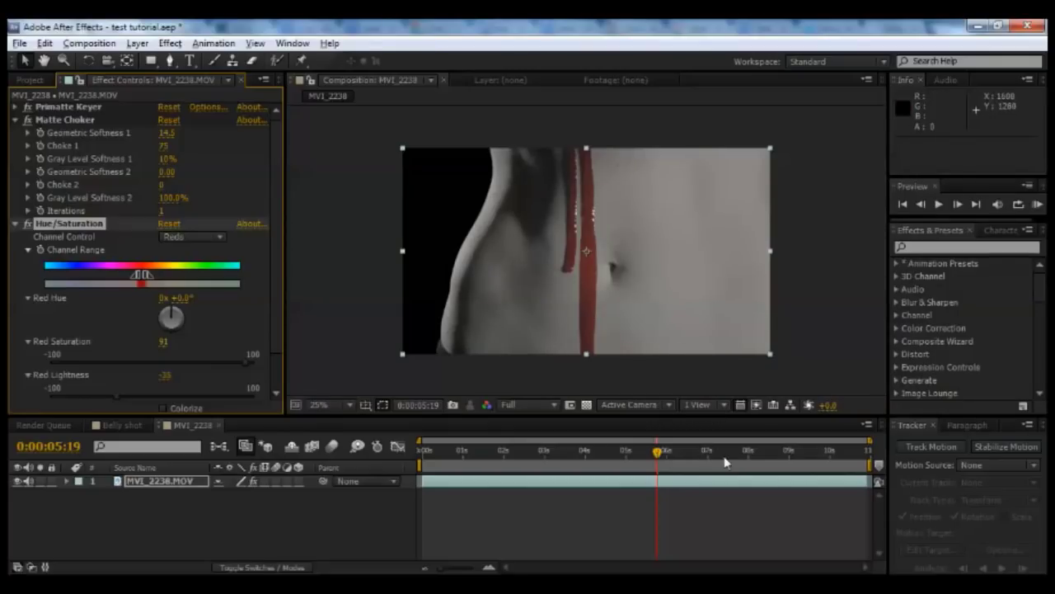
Time-reverse the MVI_2238.MOV layer and scrub forward to 0:00:07:07 to check the reversed footage.
right_click(560, 487)
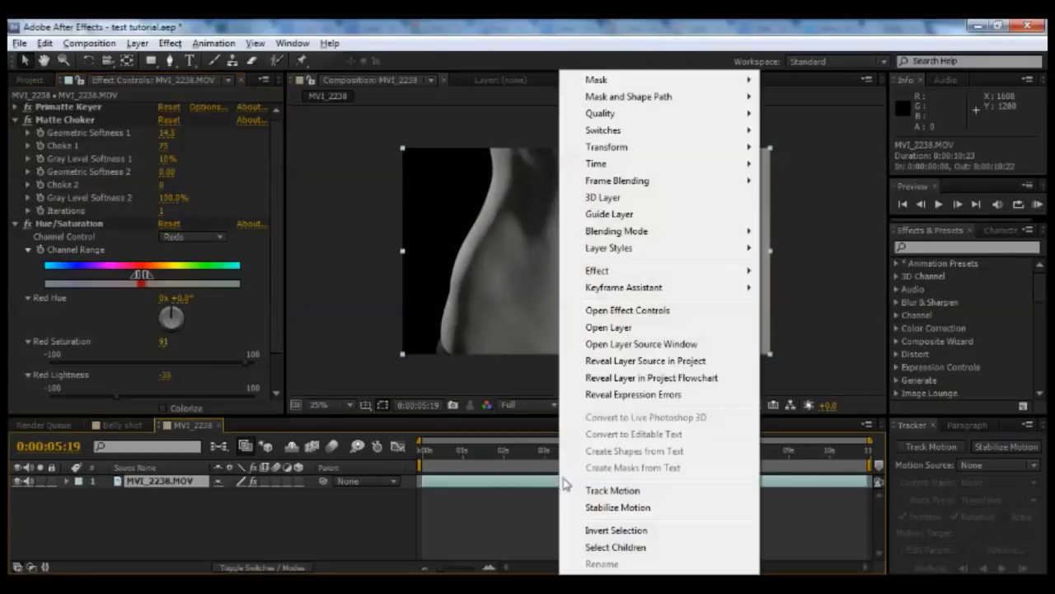
mouse_move(707, 168)
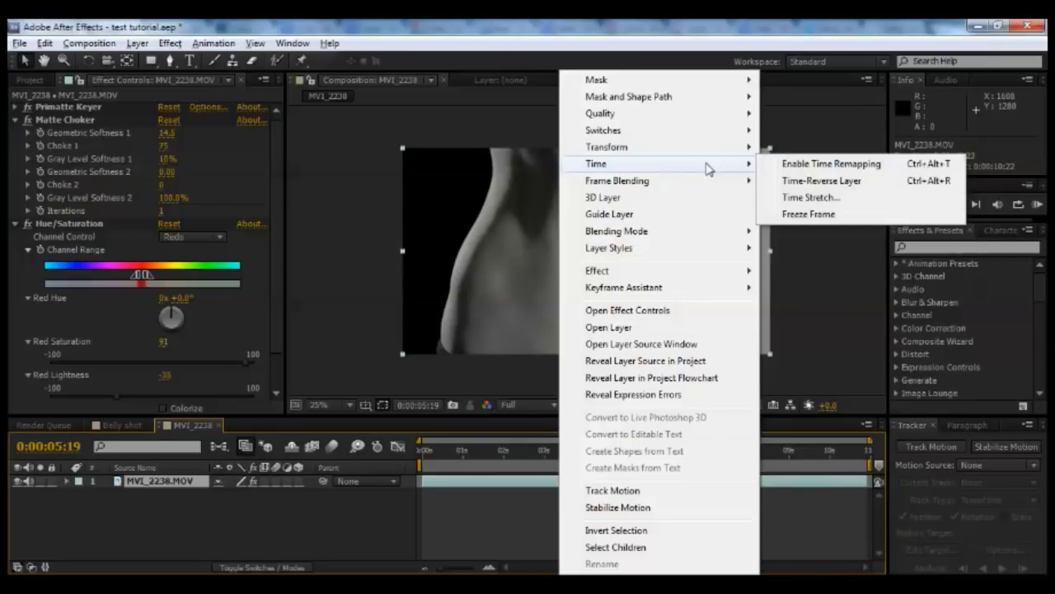
click(802, 187)
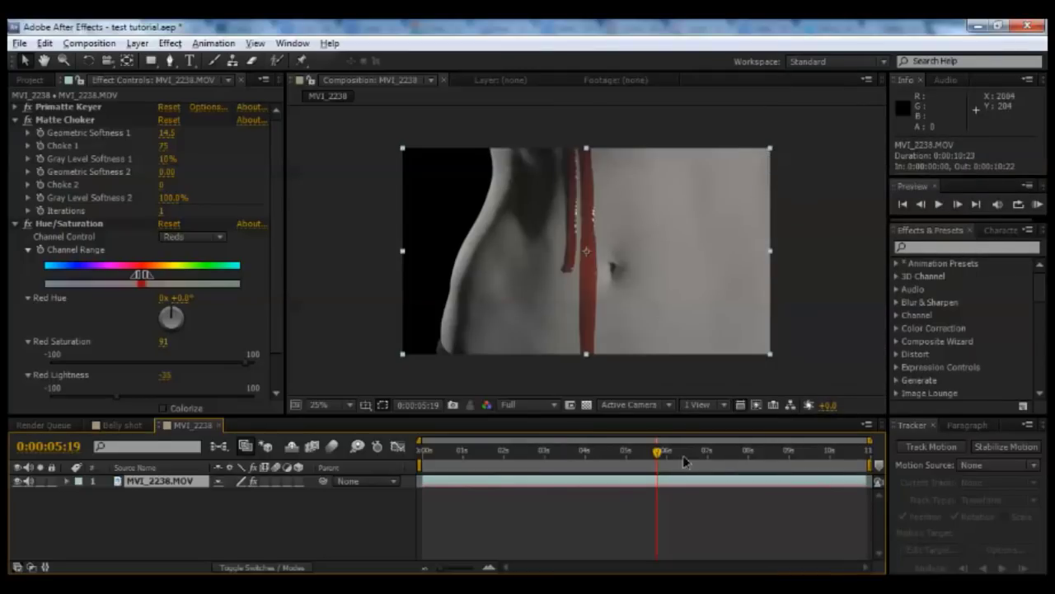
drag(694, 462, 744, 460)
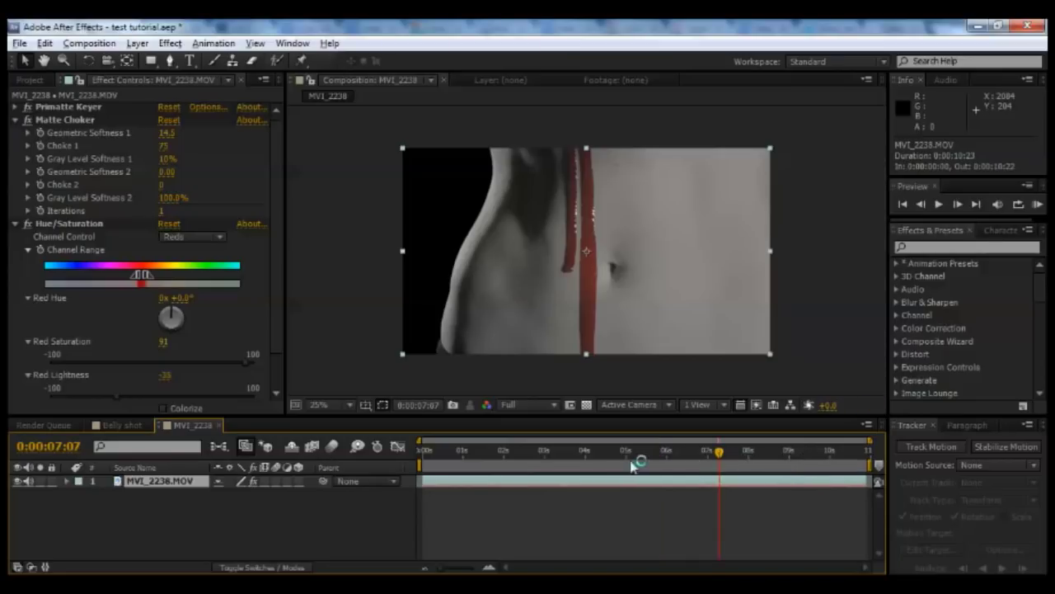
Lower the composition's preview resolution to Third and move the current time to 0:00:06:13.
drag(654, 457, 548, 459)
click(531, 459)
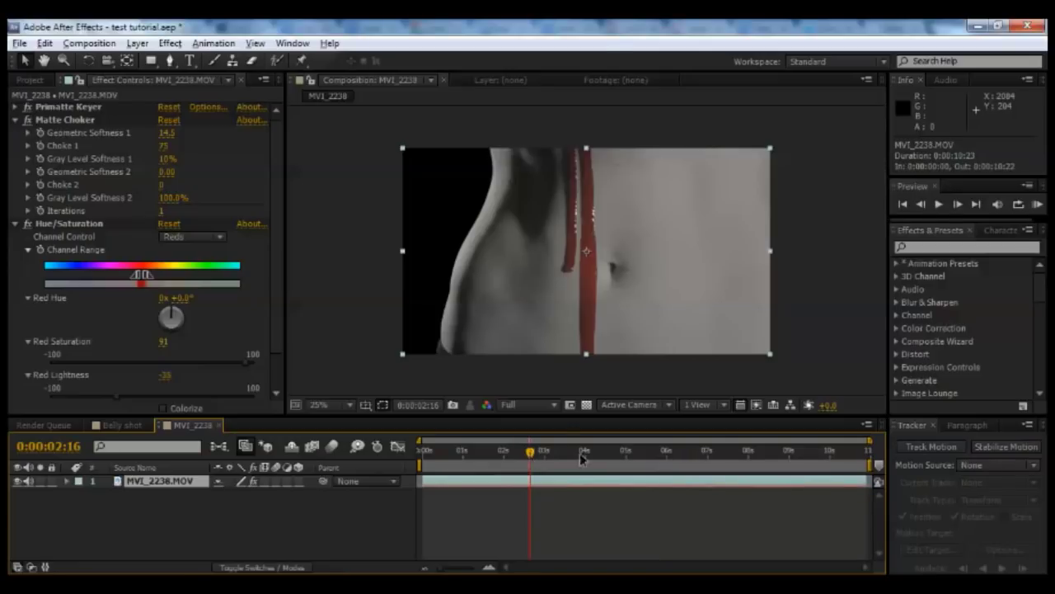
click(547, 407)
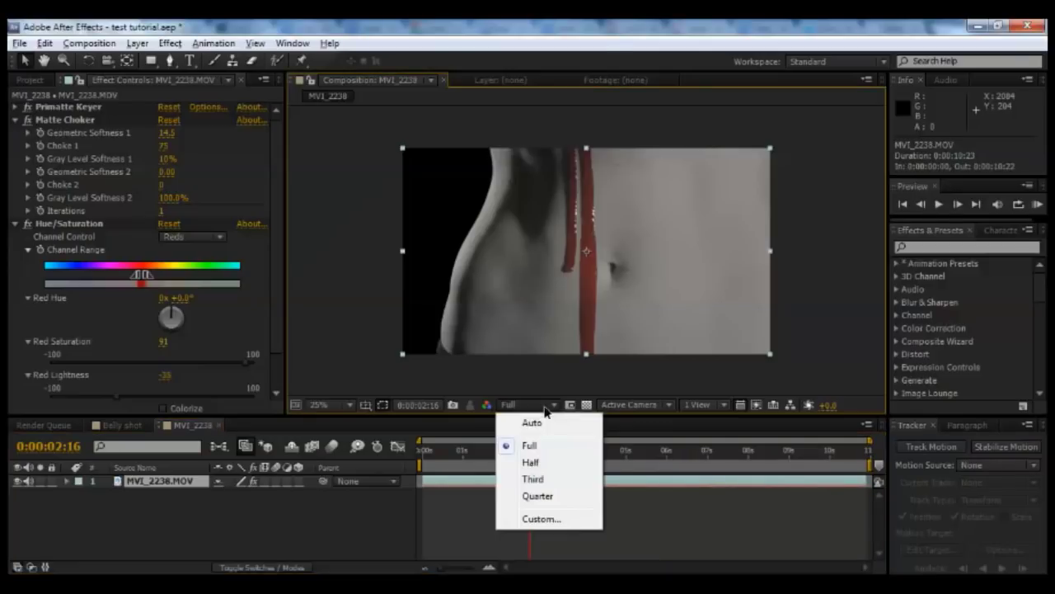
click(533, 479)
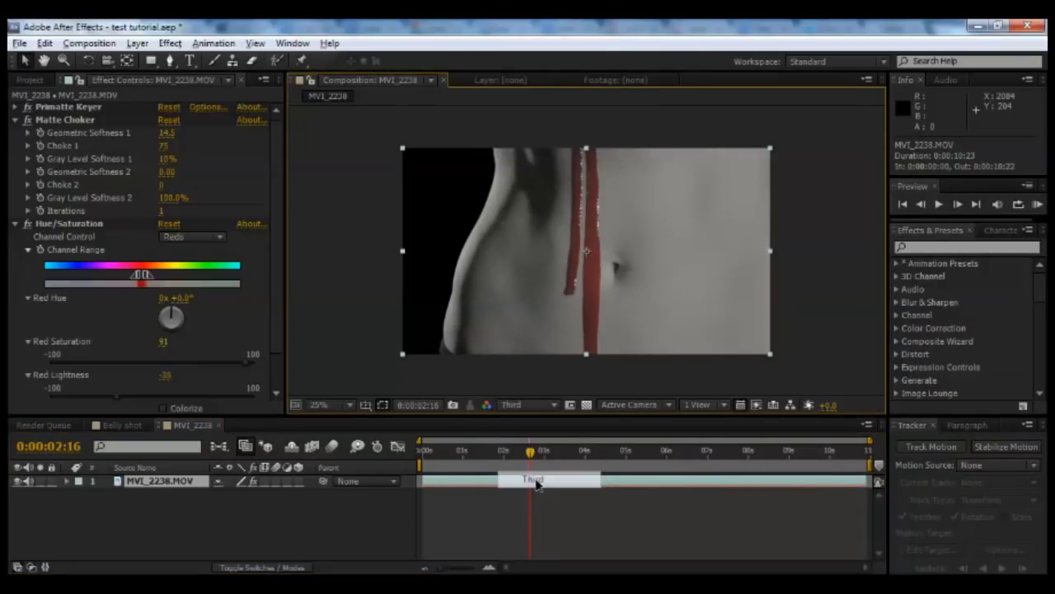
click(689, 459)
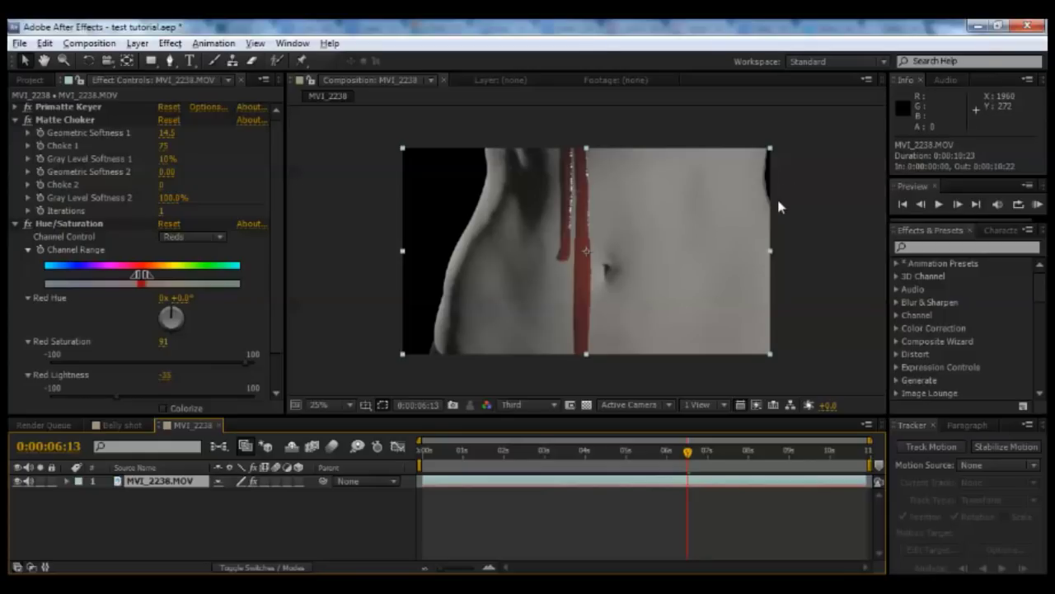
Examine the keyed-out gap along the right edge of the belly footage at closer magnification.
key(period)
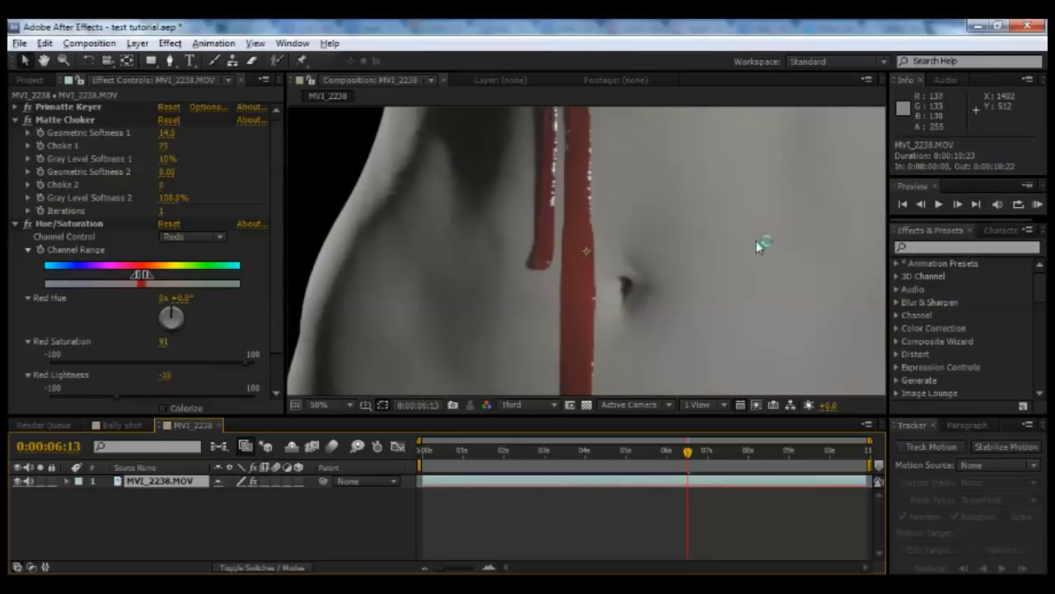
key(comma)
key(period)
drag(766, 195, 388, 349)
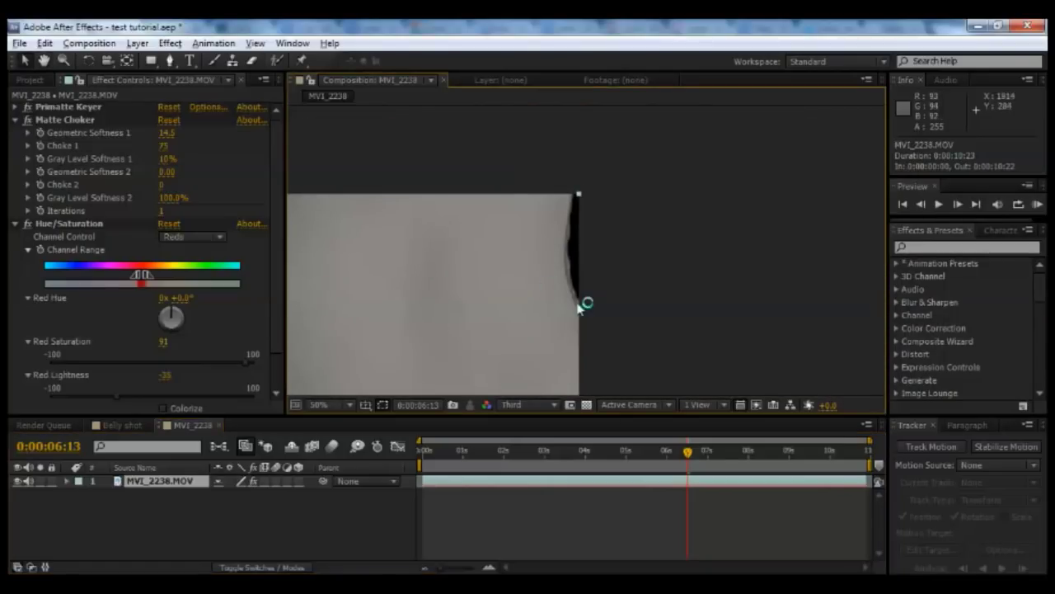
key(comma)
key(comma)
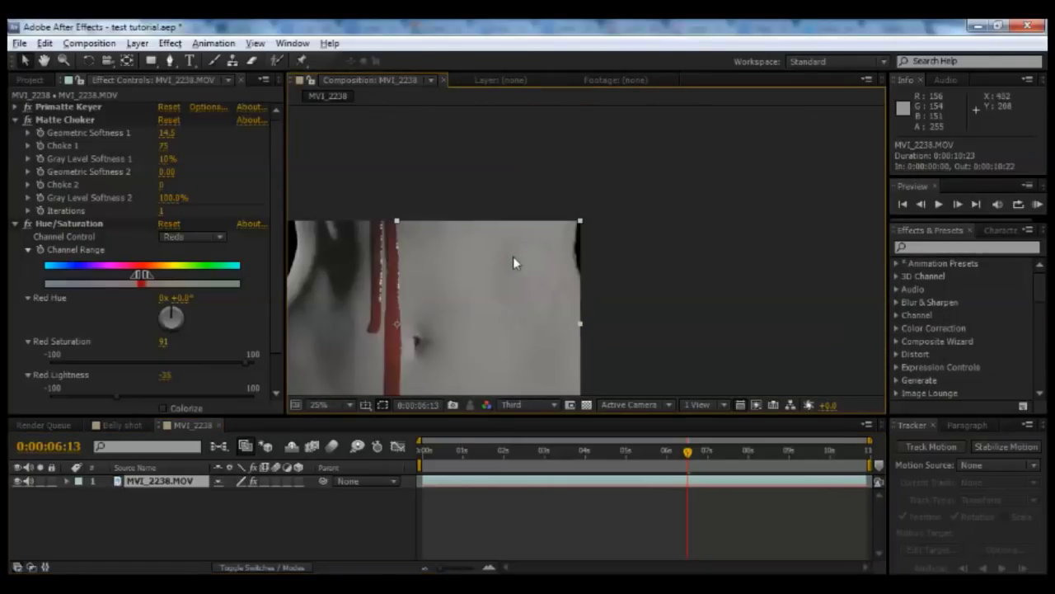
drag(483, 304, 618, 239)
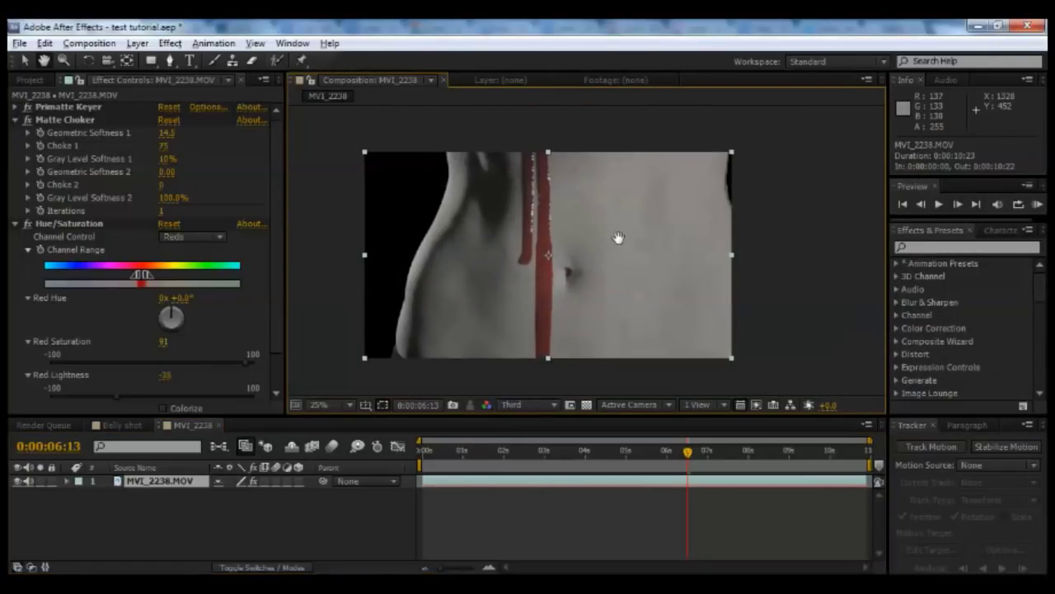
Collapse the existing effects on the MVI_2238.MOV layer and add a Curves effect to it.
click(143, 522)
click(150, 482)
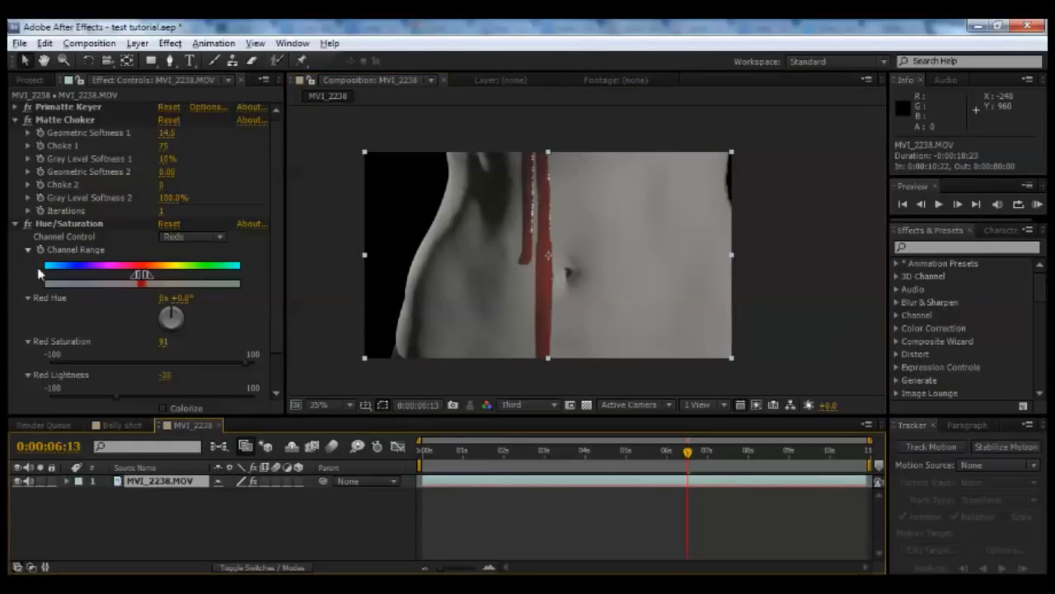
click(15, 223)
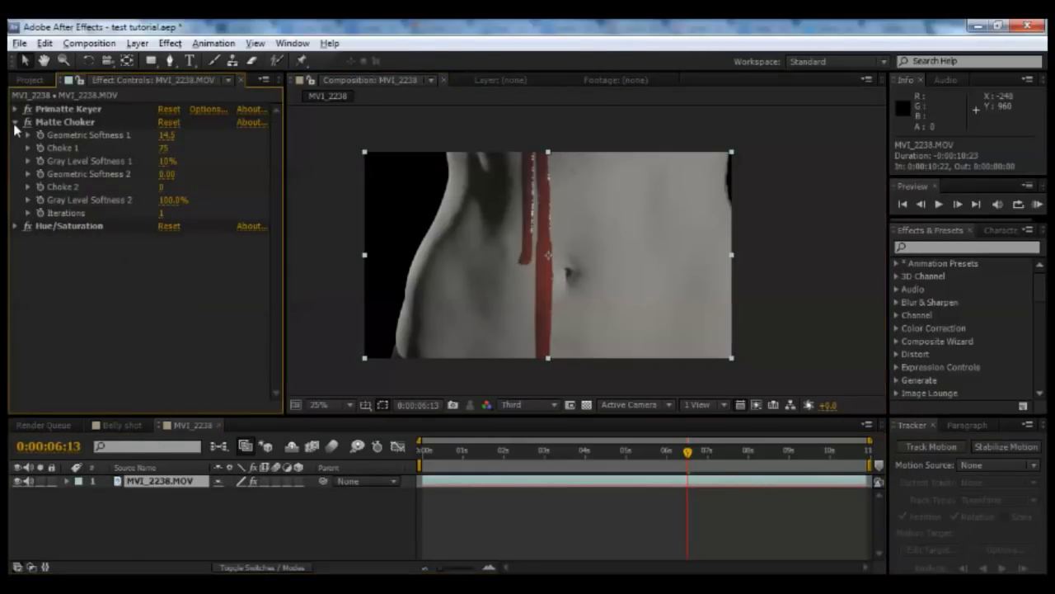
click(14, 122)
click(170, 43)
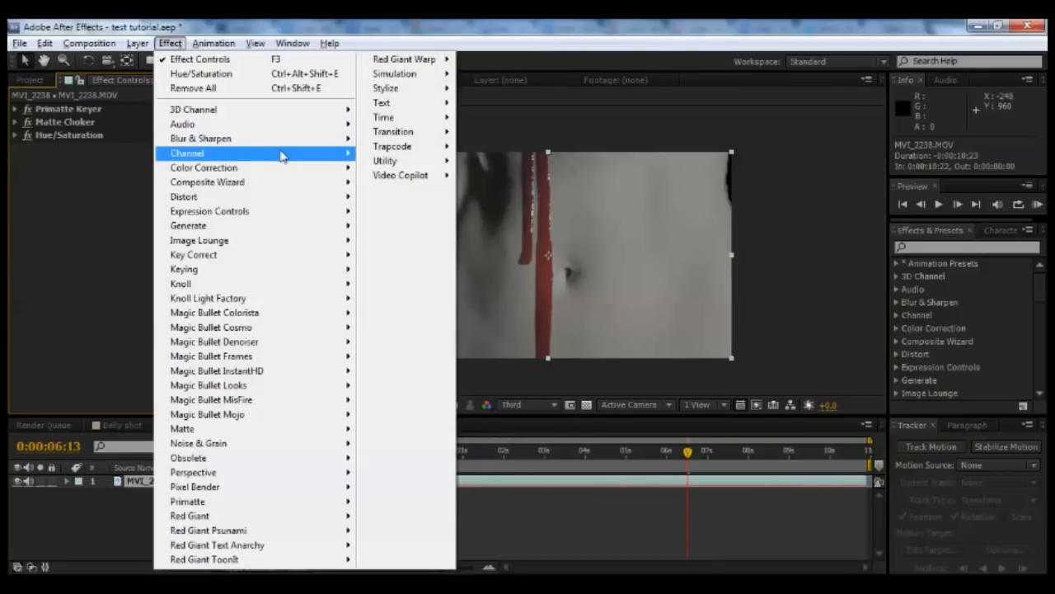
mouse_move(295, 167)
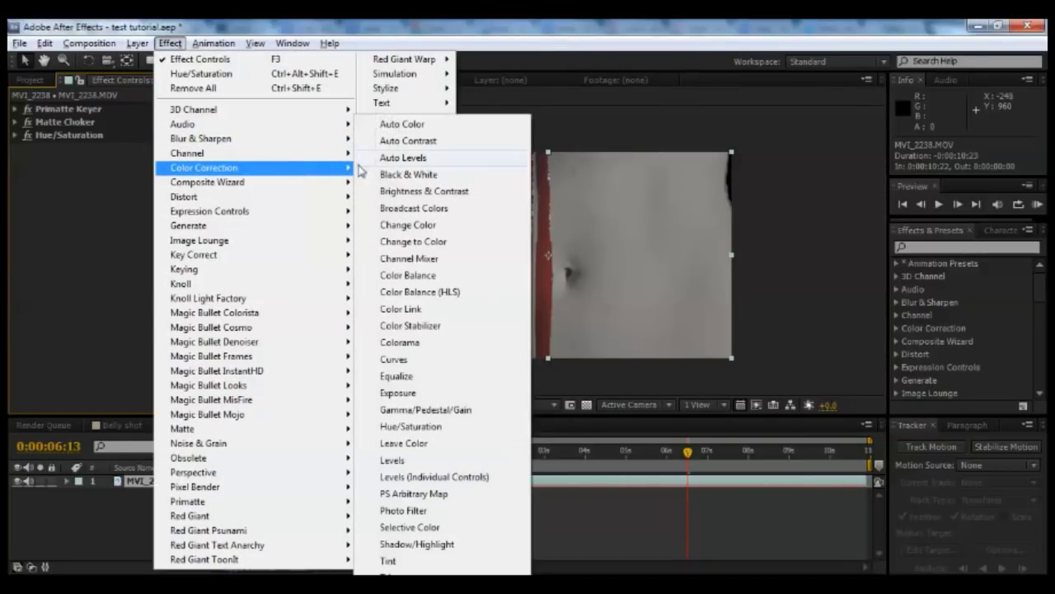
click(426, 359)
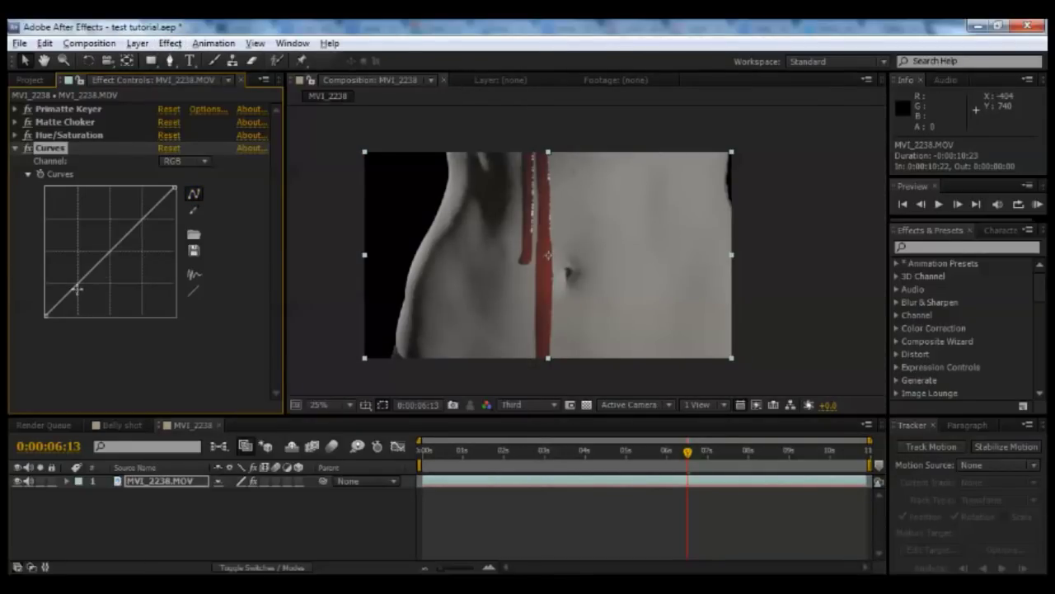
Shape the RGB curve into a steep S with darker shadows and brighter highlights, then check the streaks' contrast.
drag(77, 288, 86, 305)
drag(135, 243, 128, 221)
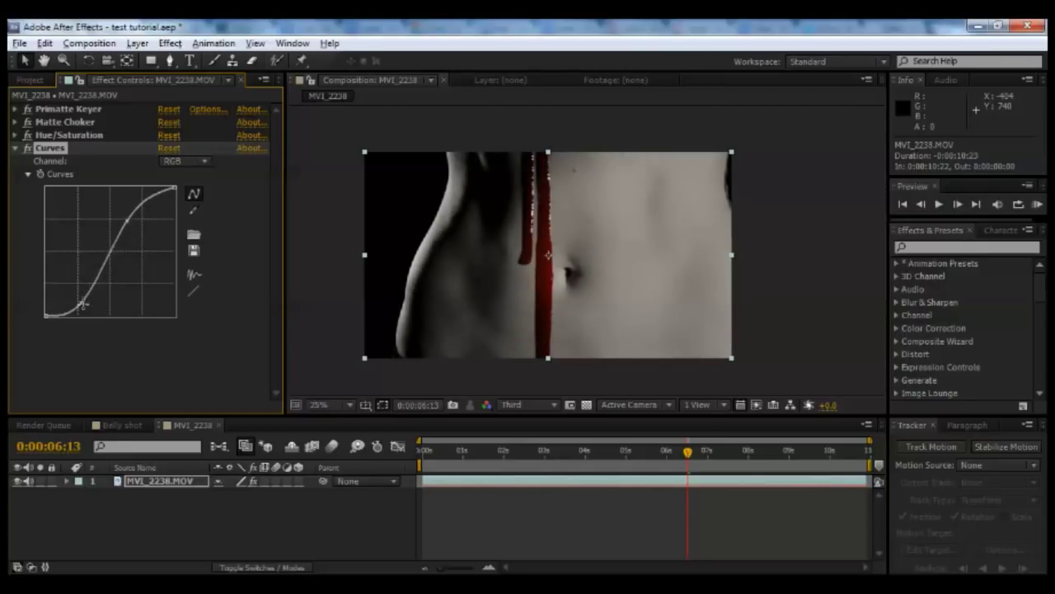
drag(82, 304, 82, 295)
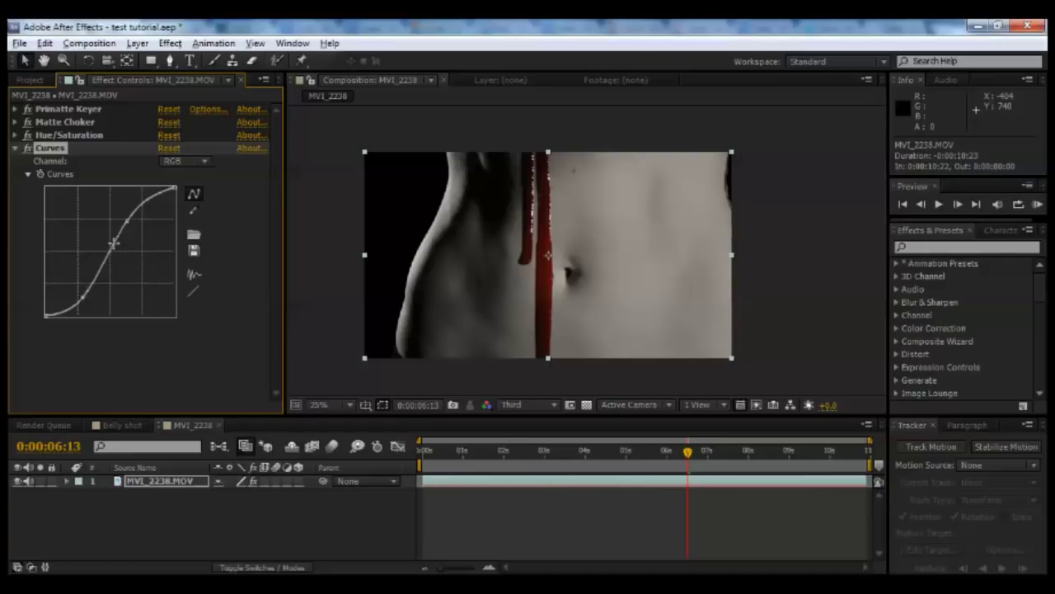
drag(128, 220, 131, 201)
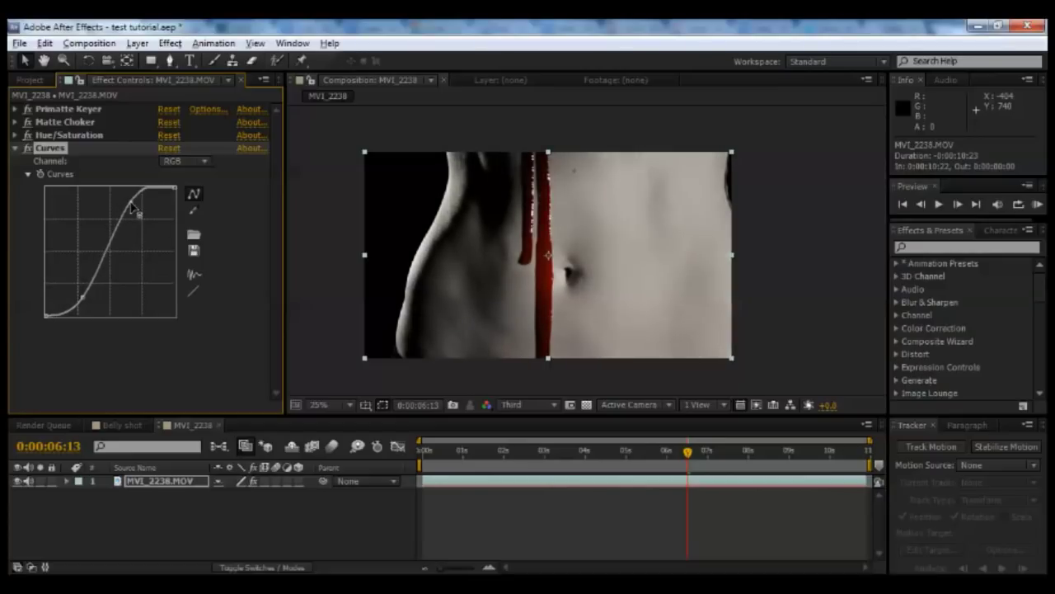
key(period)
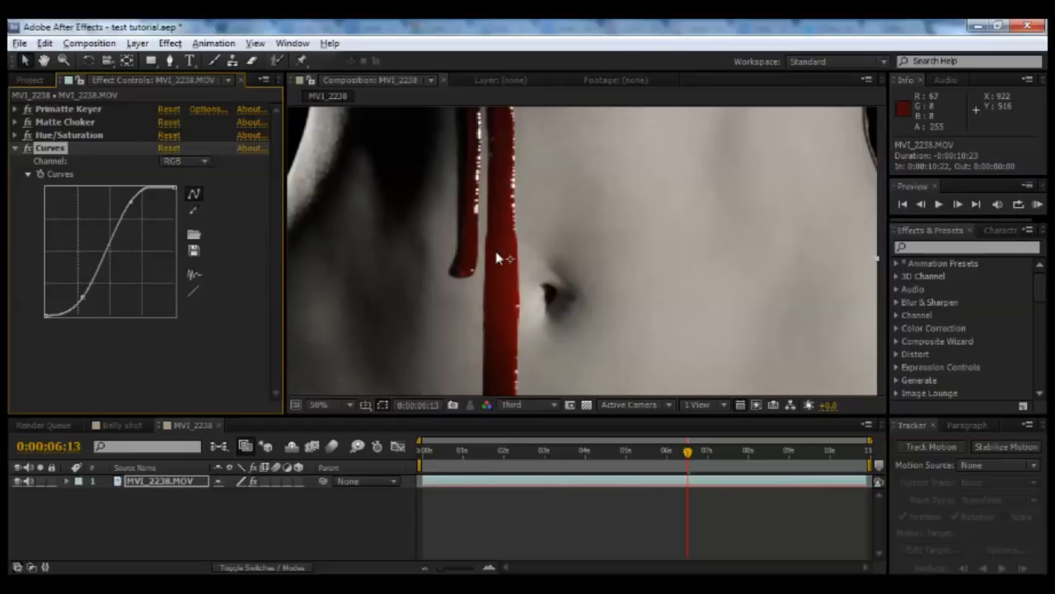
key(comma)
key(comma)
key(comma)
key(period)
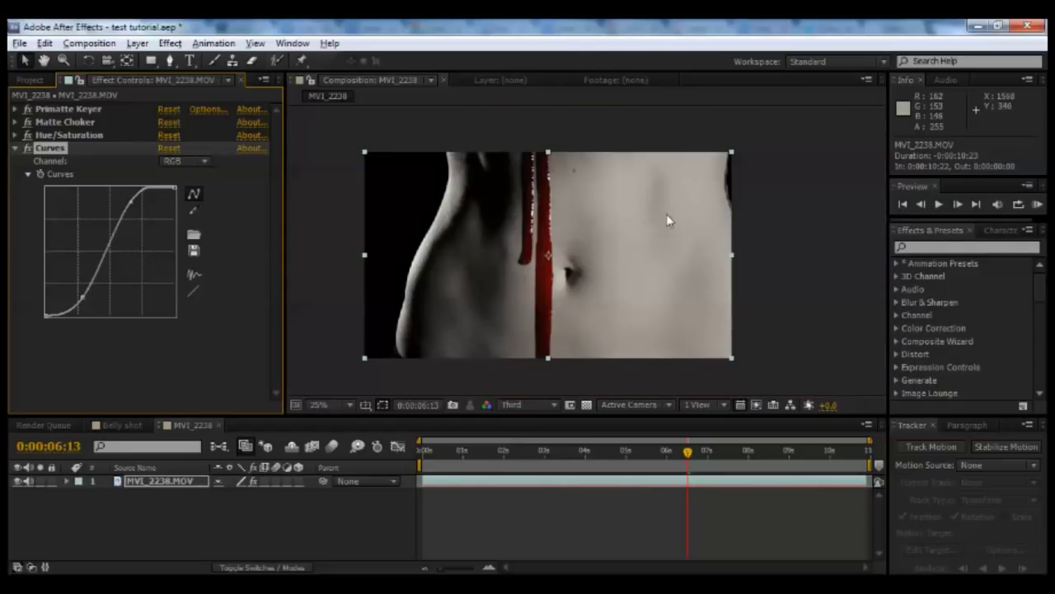
Switch the Curves effect to the Blue channel and lift its upper tones very slightly to cool the skin.
click(190, 162)
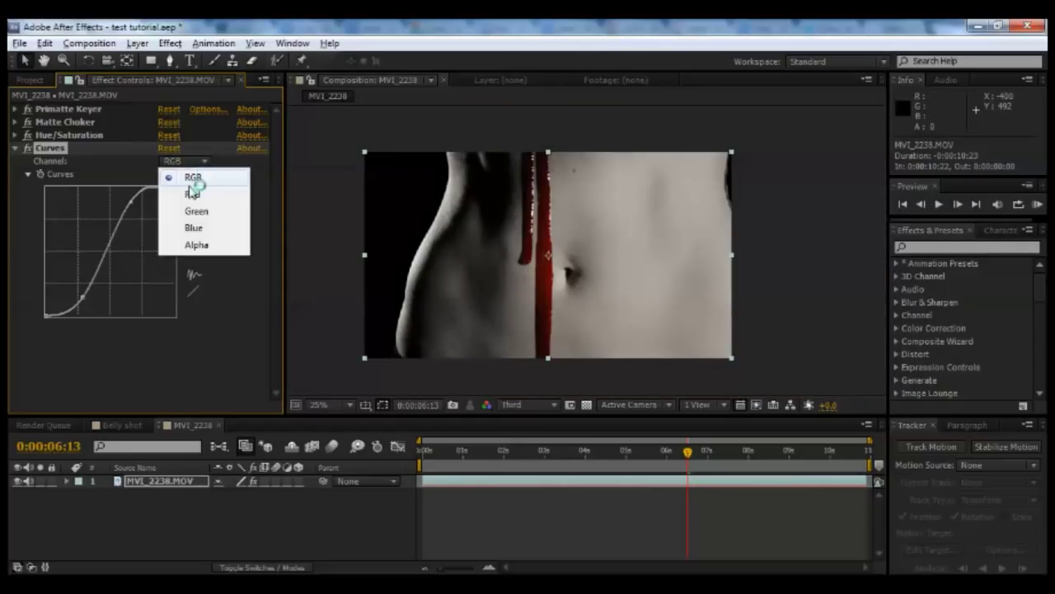
click(193, 224)
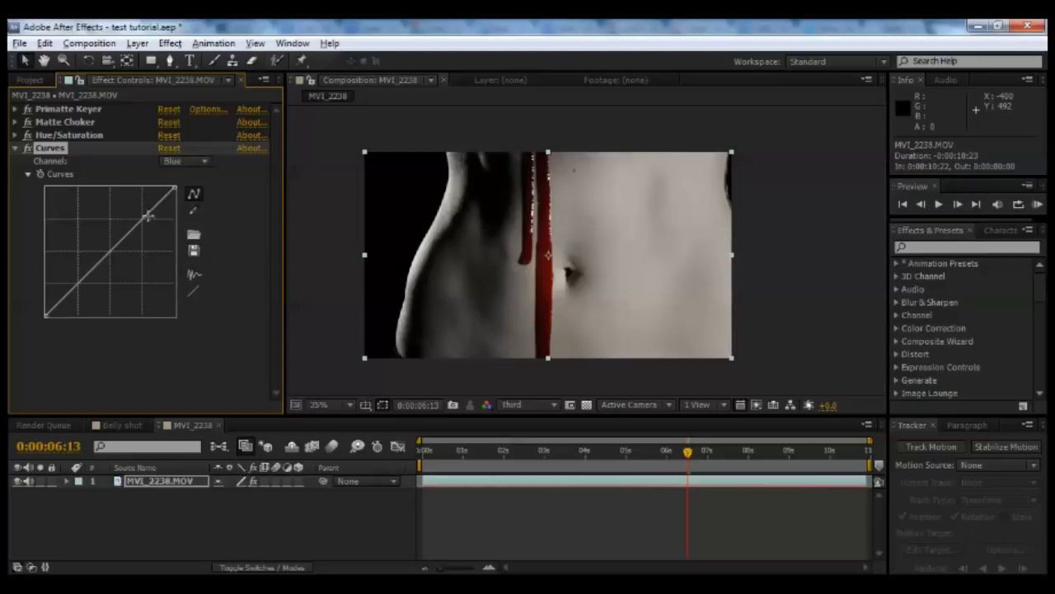
drag(147, 216, 147, 219)
drag(147, 219, 145, 223)
key(period)
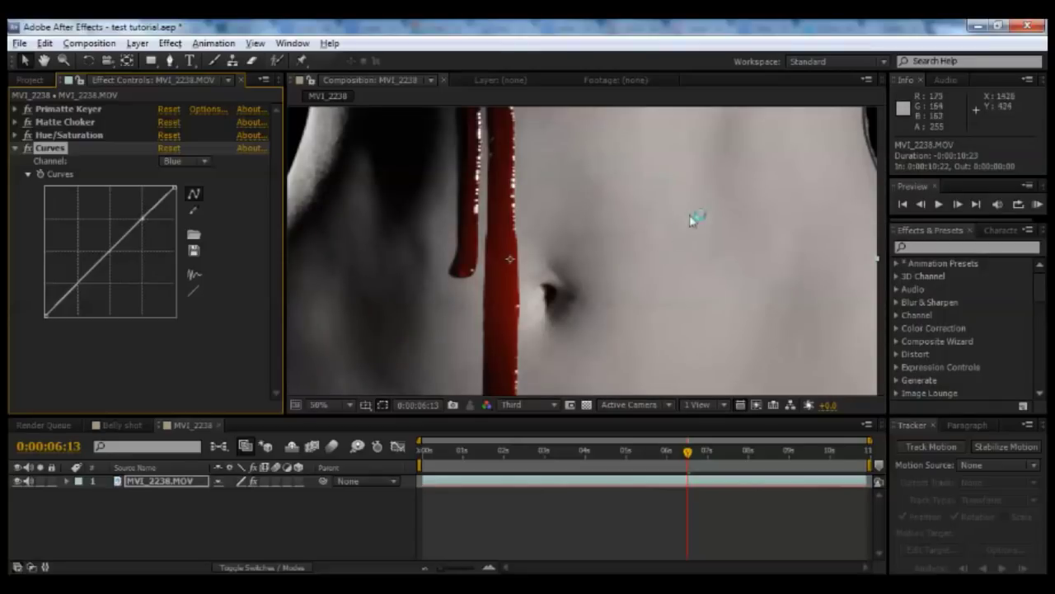
key(comma)
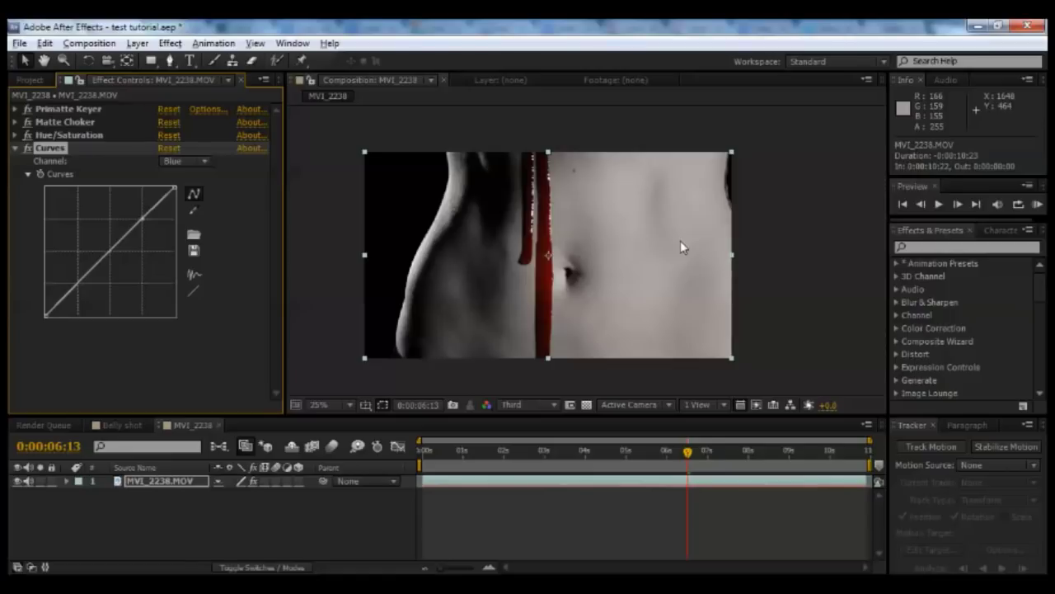
Try a shadow point on the Blue curve, undo it and check the graded frame at different magnifications.
click(74, 290)
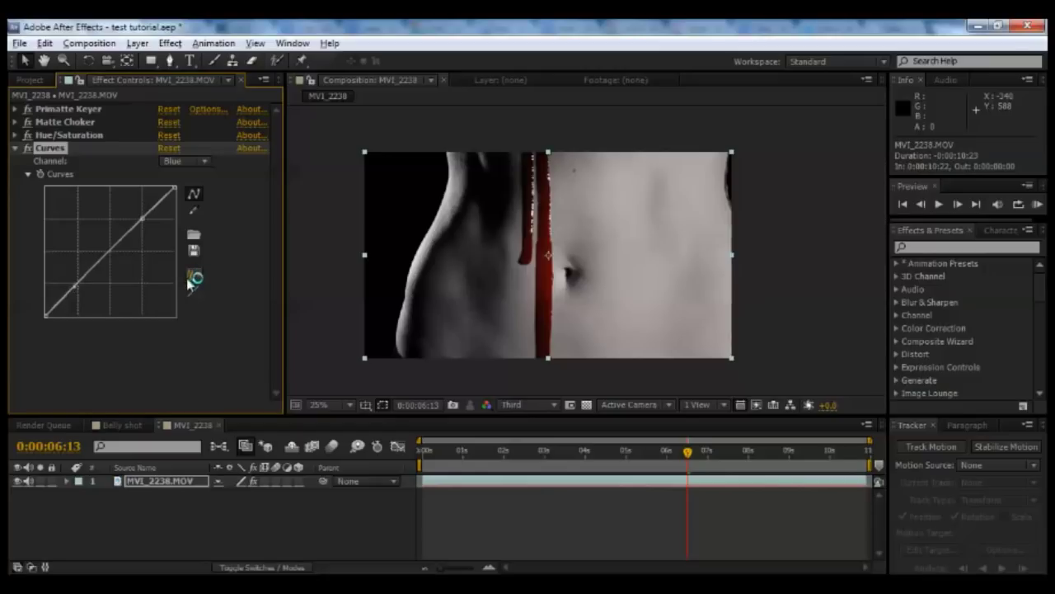
key(ctrl+z)
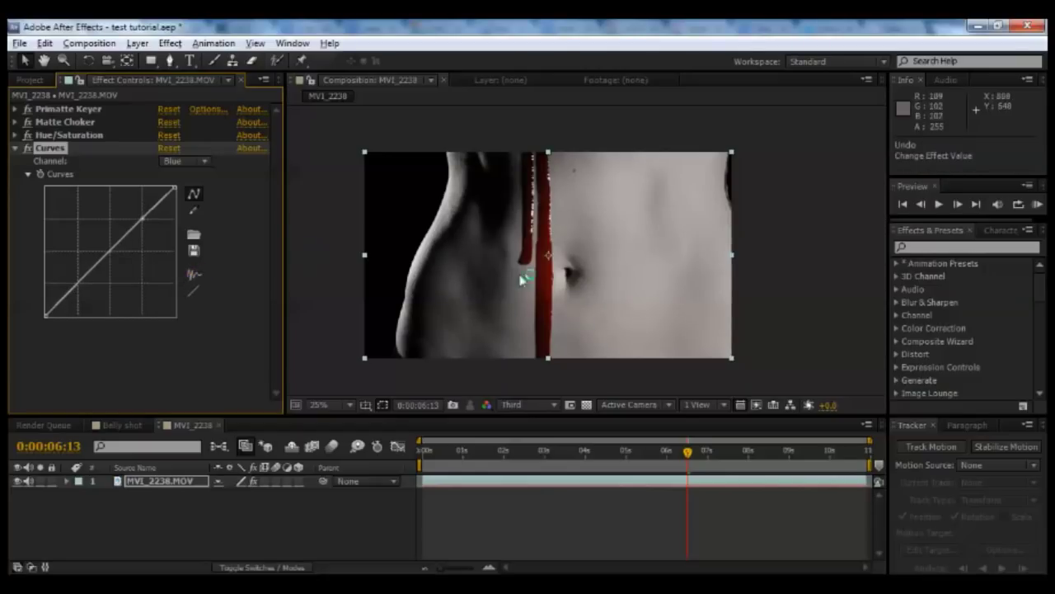
scroll(610, 254, up, 2)
scroll(606, 252, down, 3)
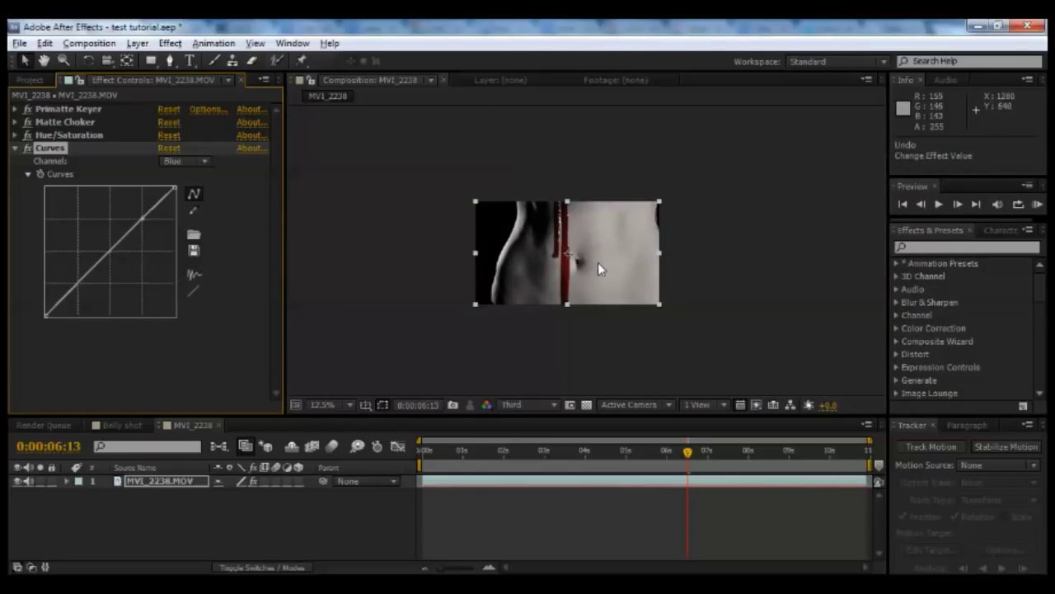
scroll(594, 258, up, 1)
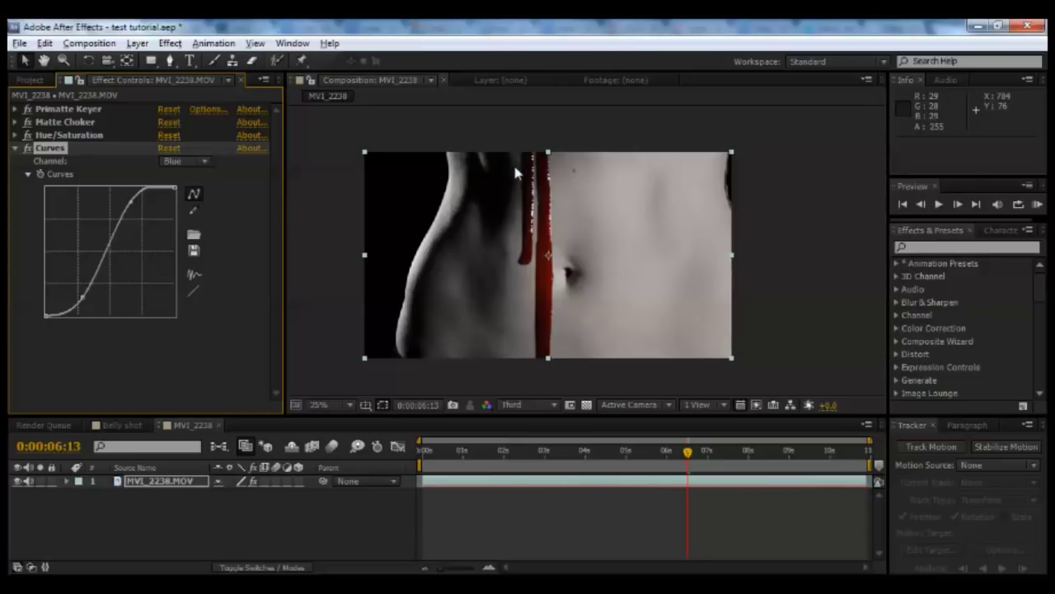
Collapse the Curves effect and add regularjane - raining light (6).jpg to the composition beneath the MVI_2238.MOV layer.
click(15, 149)
click(28, 80)
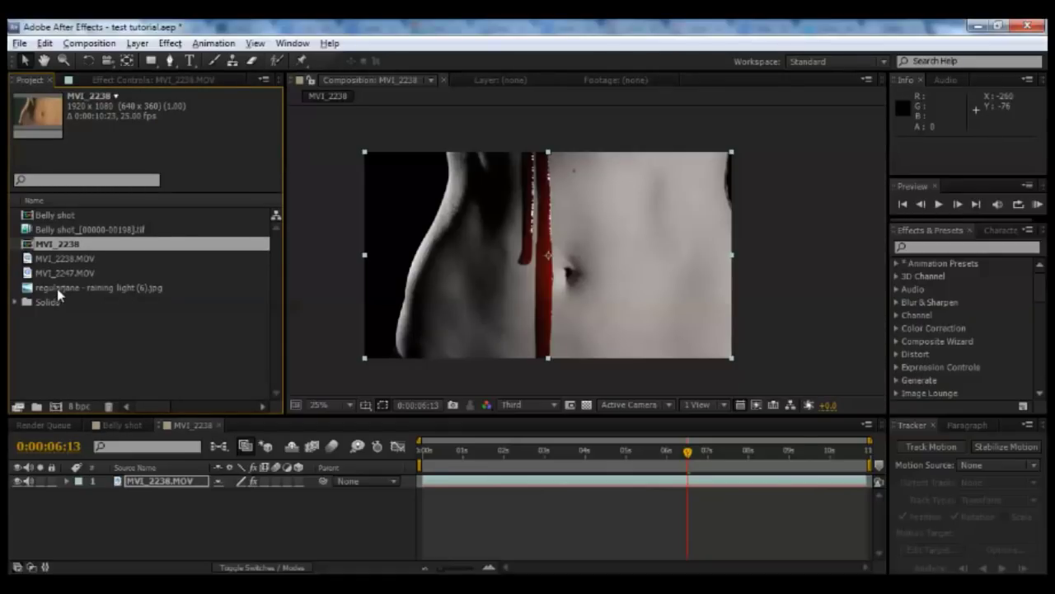
click(57, 288)
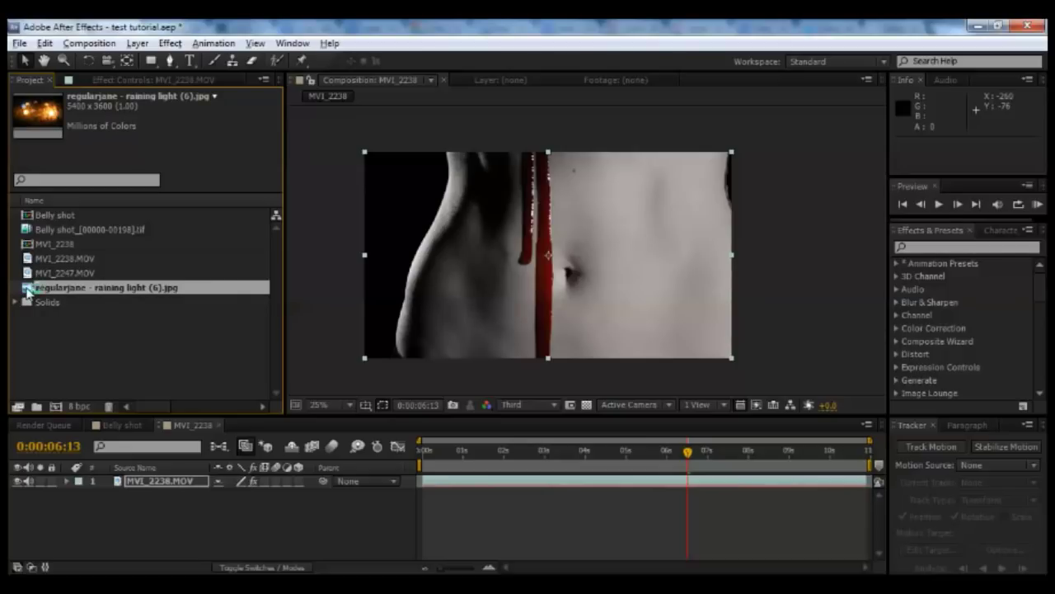
drag(29, 290, 113, 504)
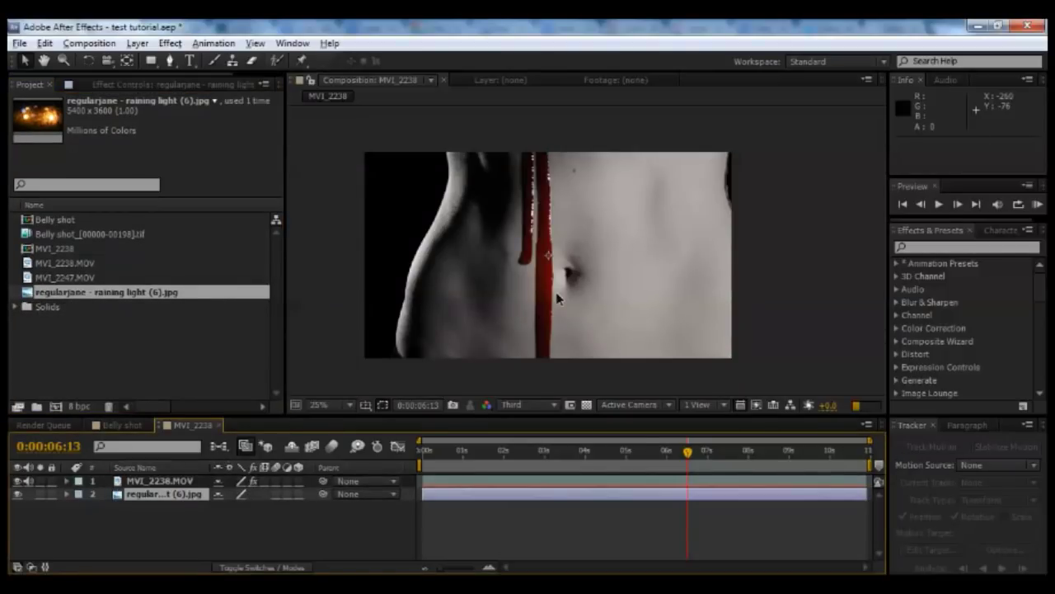
Scale the raining light background to 67%, move it to position 1136, 220 and check the torso's keyed edge against it.
key(comma)
key(comma)
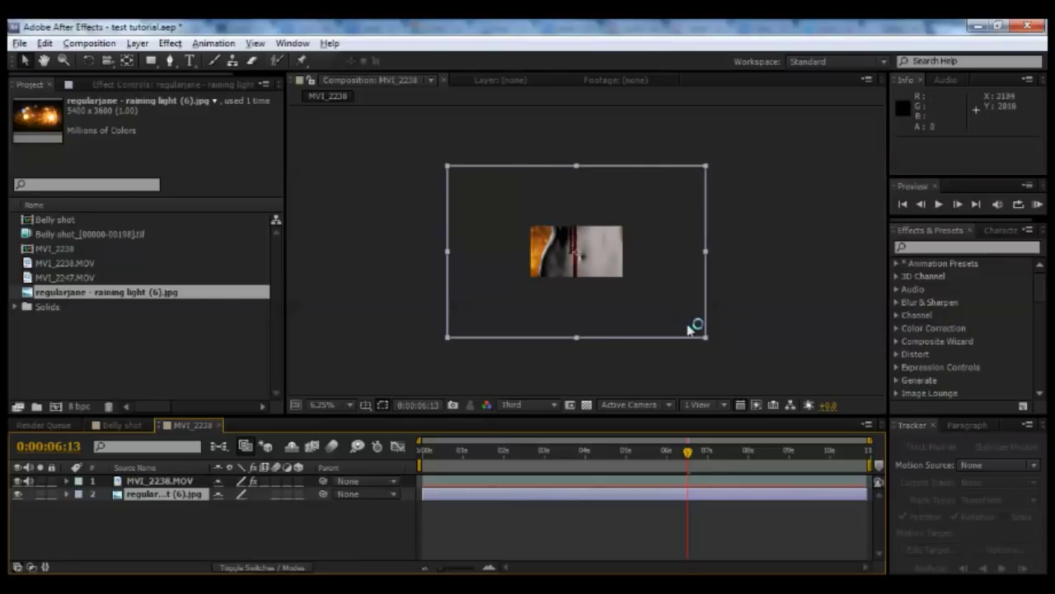
drag(706, 340, 666, 334)
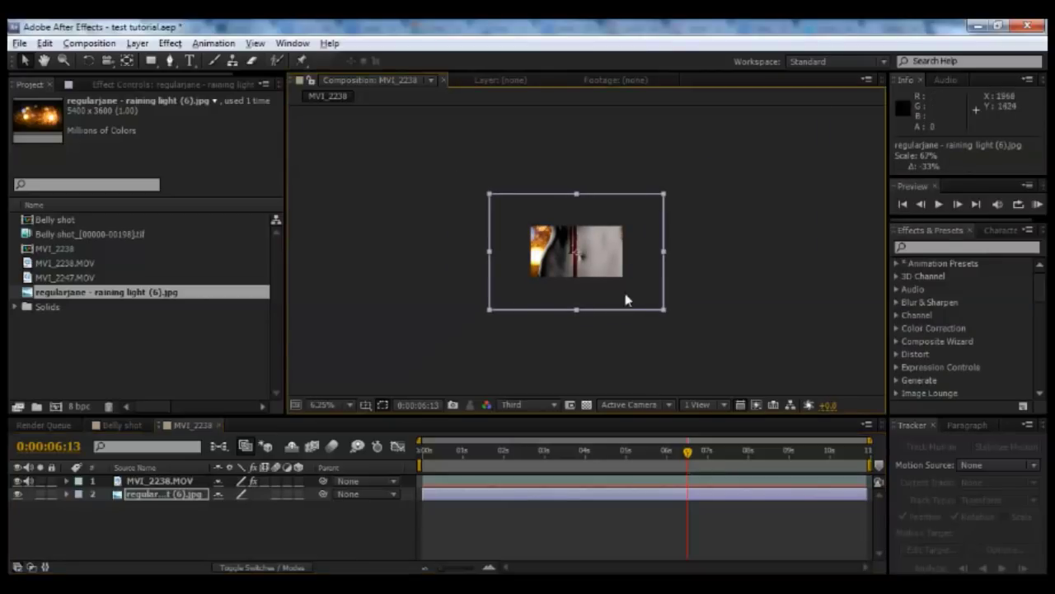
mouse_move(626, 299)
mouse_down()
mouse_move(632, 273)
mouse_move(633, 283)
mouse_up()
key(period)
key(period)
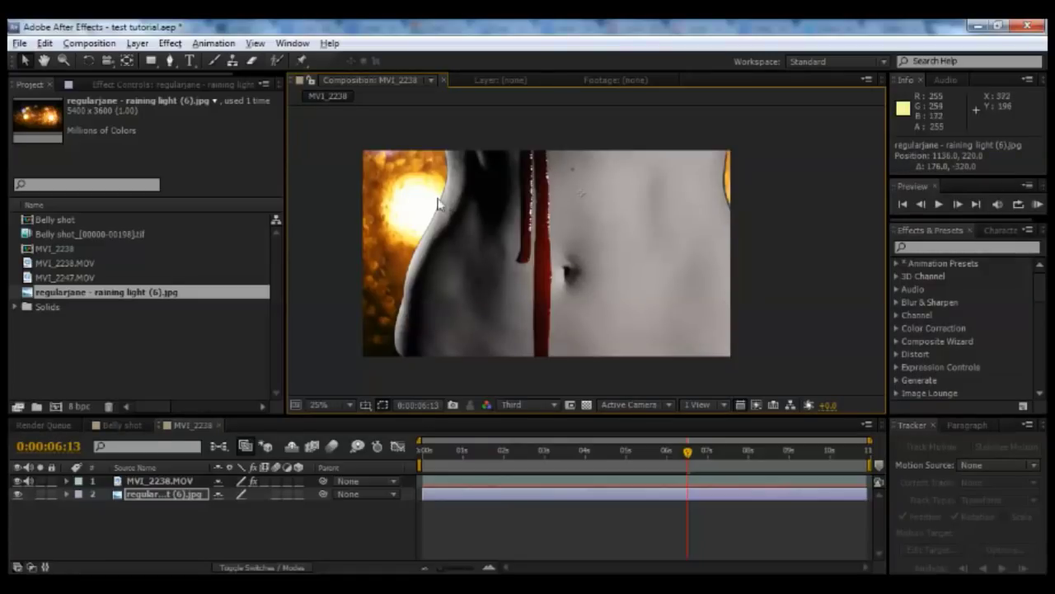
key(period)
drag(420, 230, 580, 239)
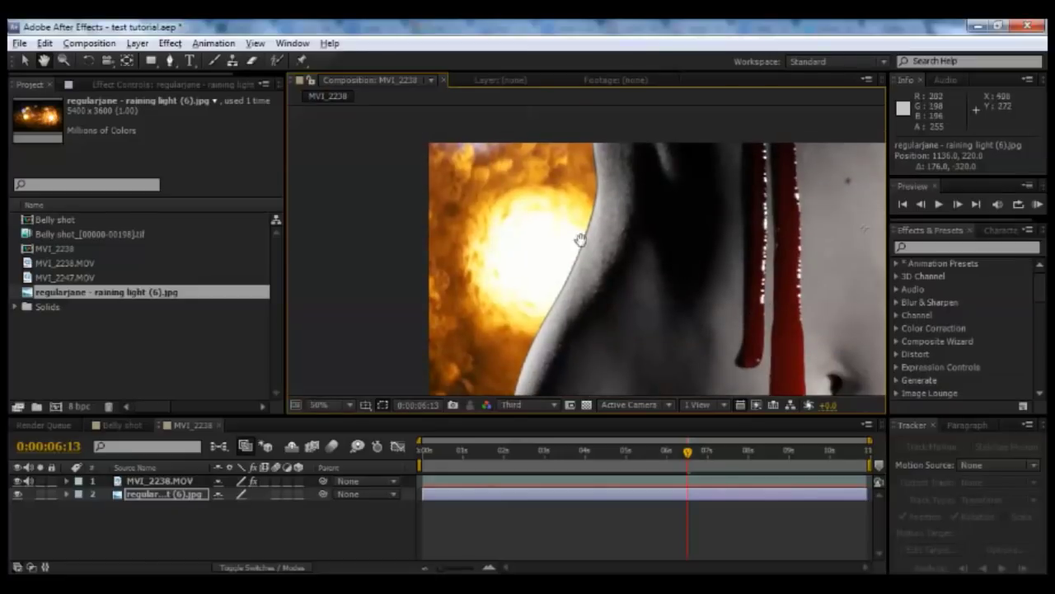
key(v)
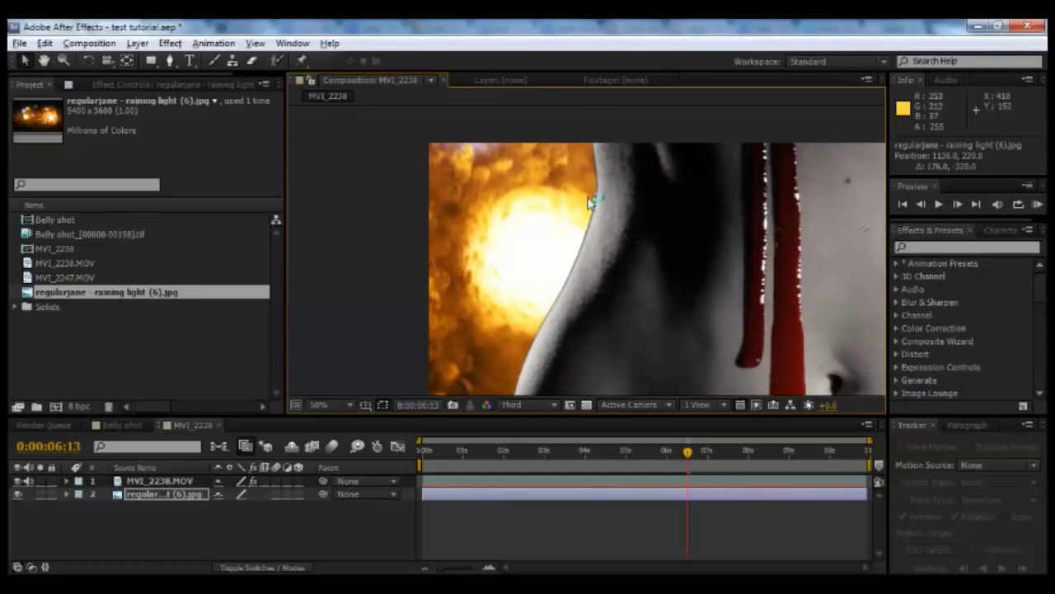
key(comma)
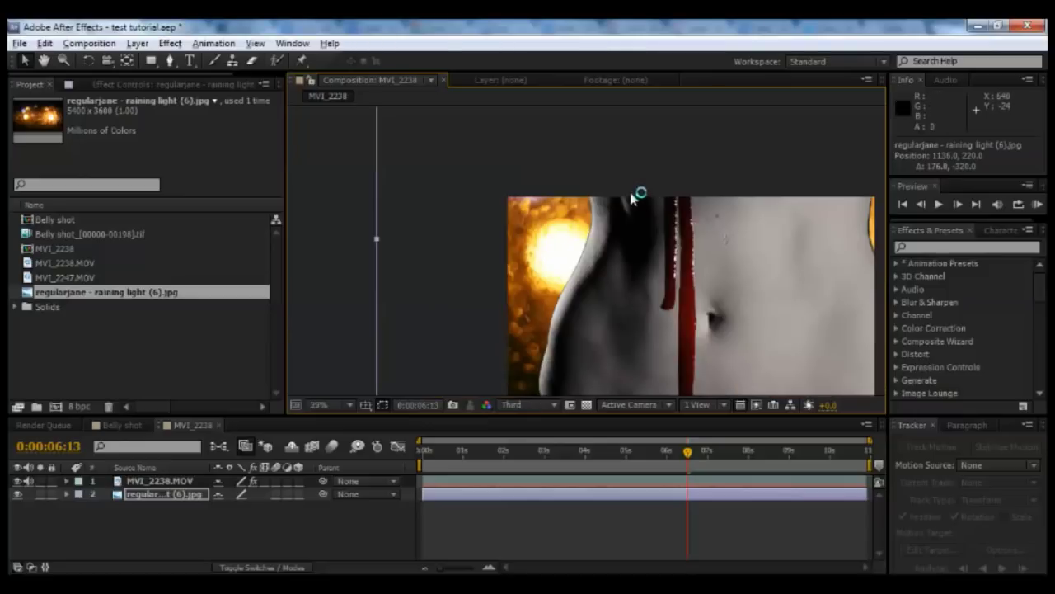
Apply a Gaussian Blur to the raining light background and raise its blurriness to 75.3.
key(comma)
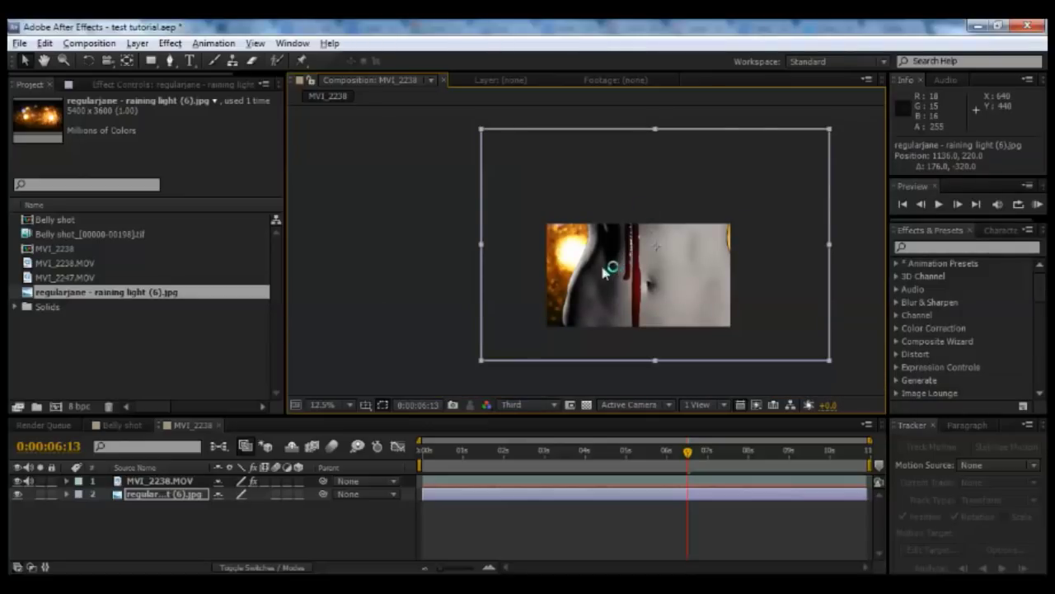
click(173, 42)
mouse_move(259, 138)
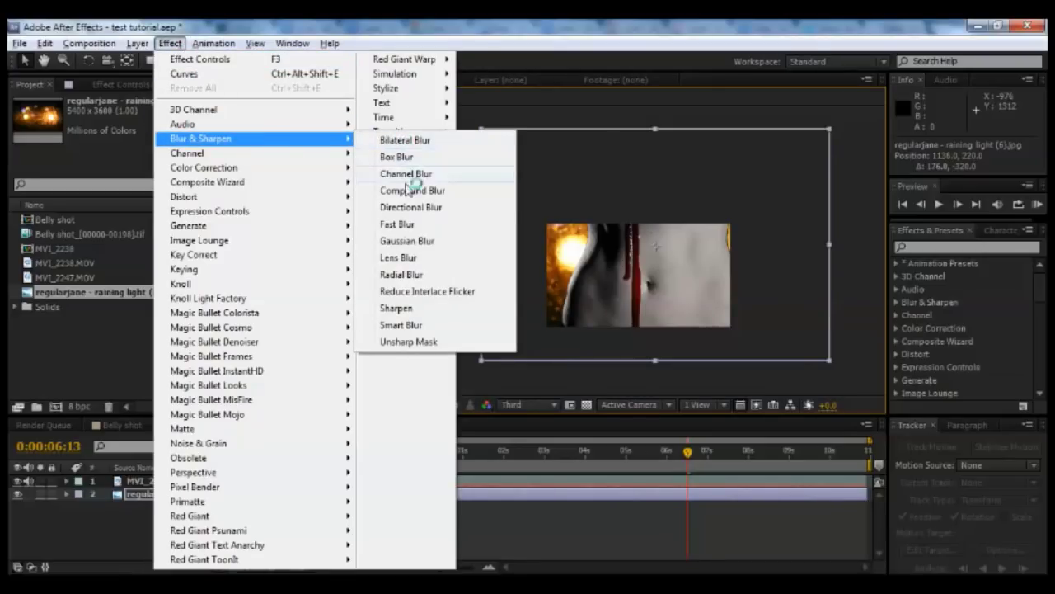
click(412, 240)
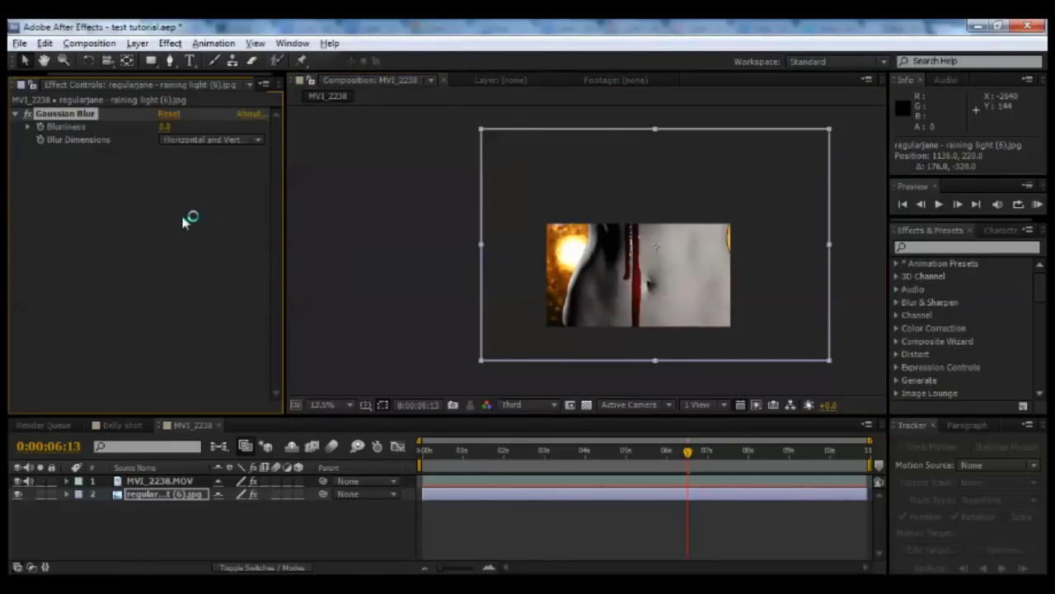
drag(211, 128, 744, 129)
key(period)
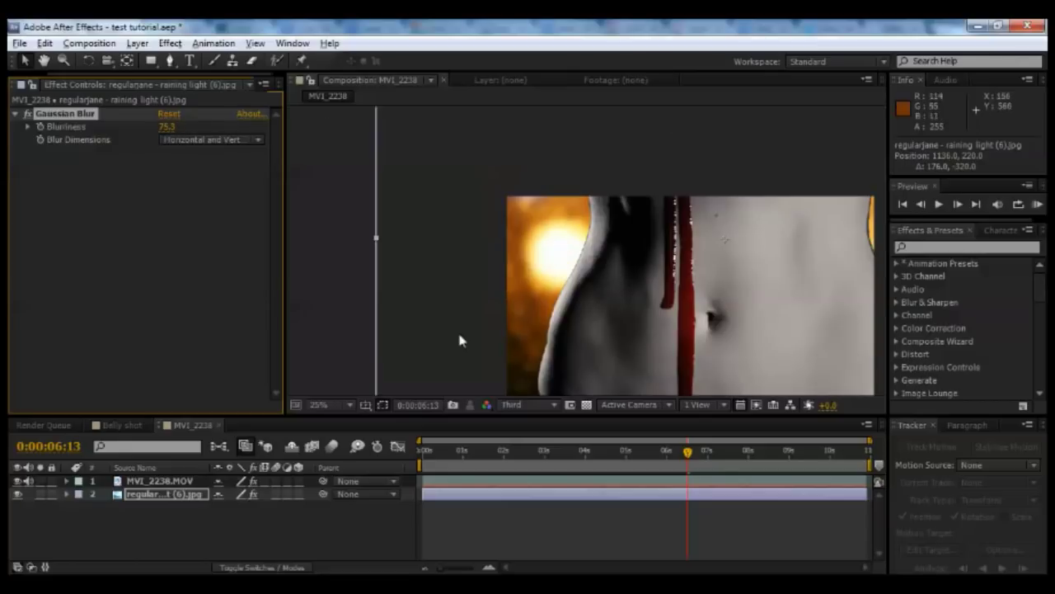
Add a Light Wrap effect to the MVI_2238.MOV layer with regularjane - raining light (6).jpg as its background layer.
click(154, 485)
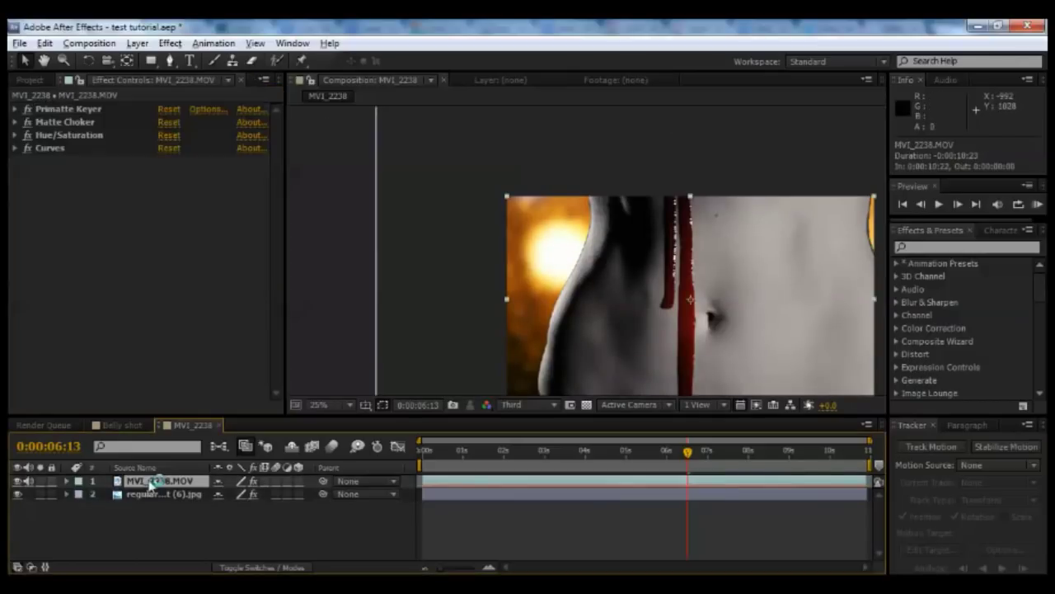
click(171, 44)
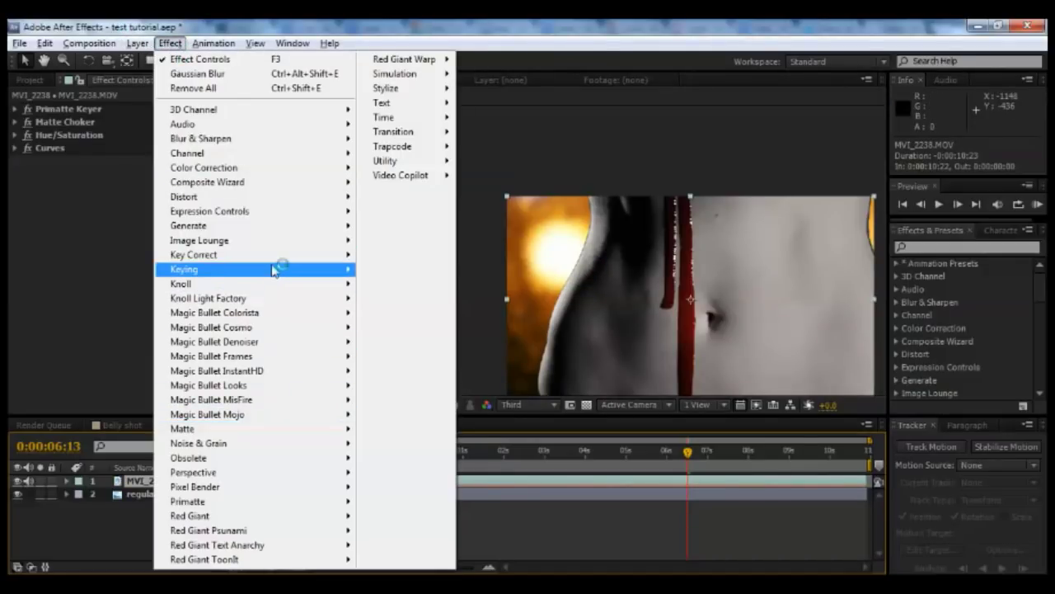
mouse_move(279, 262)
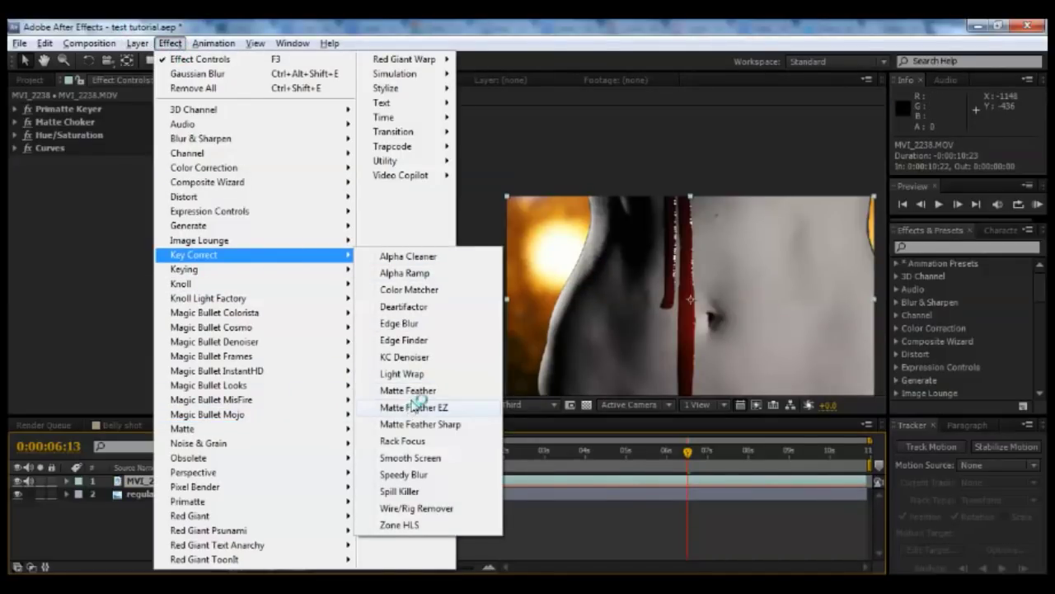
click(404, 374)
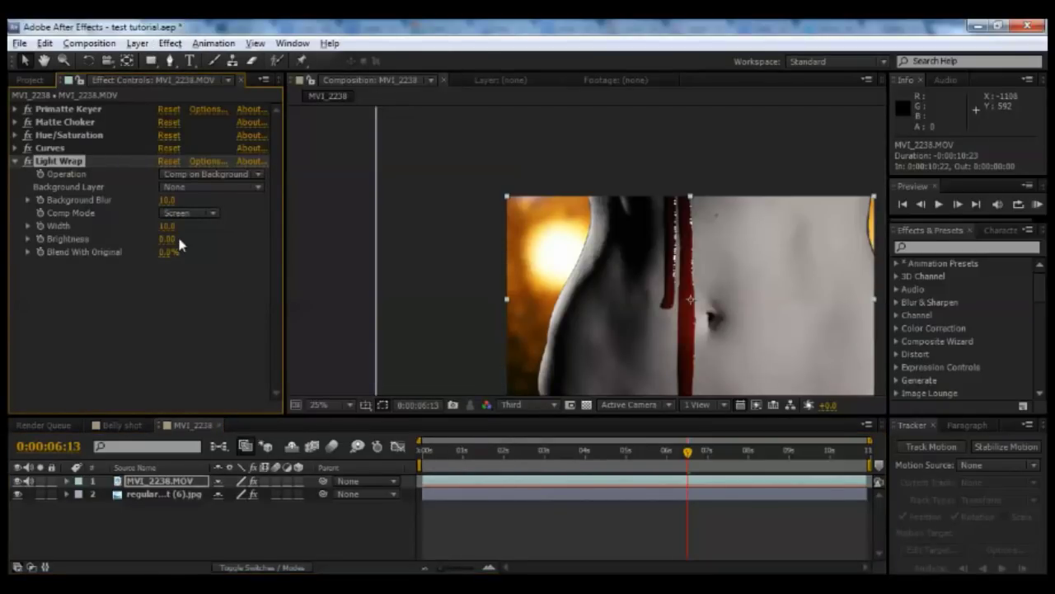
click(212, 188)
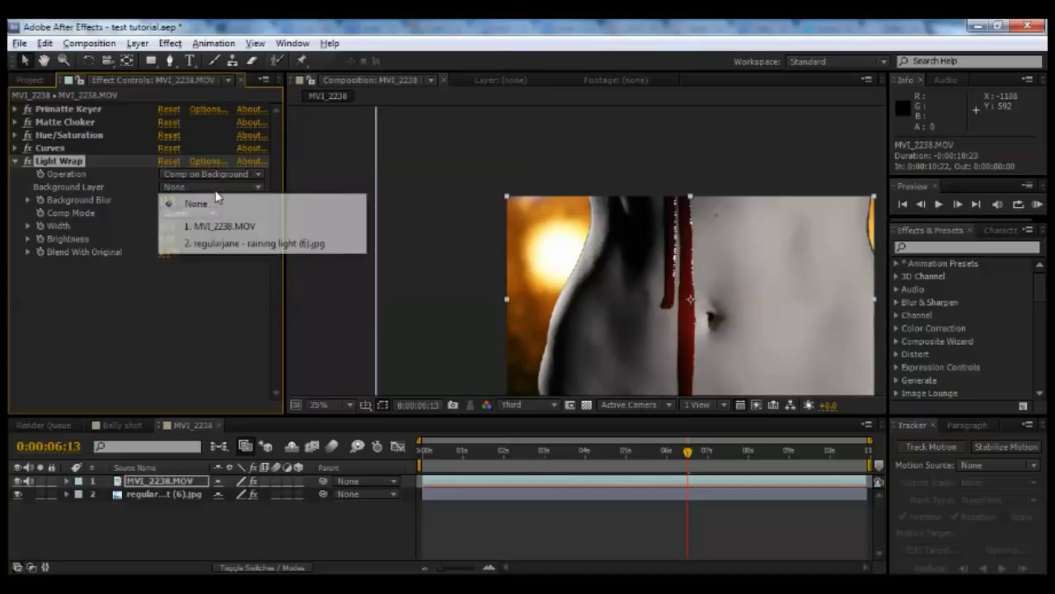
click(202, 243)
Set the Light Wrap's background blur to 59, width to 417 and comp mode to Add, and check the torso's wrapped edge.
drag(167, 202, 498, 239)
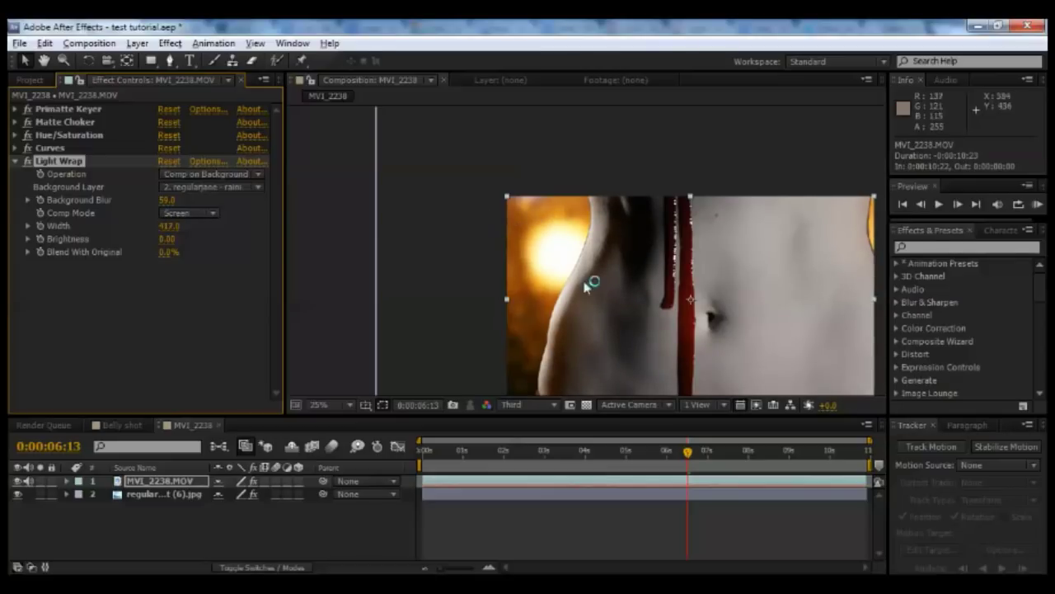
click(211, 213)
click(206, 295)
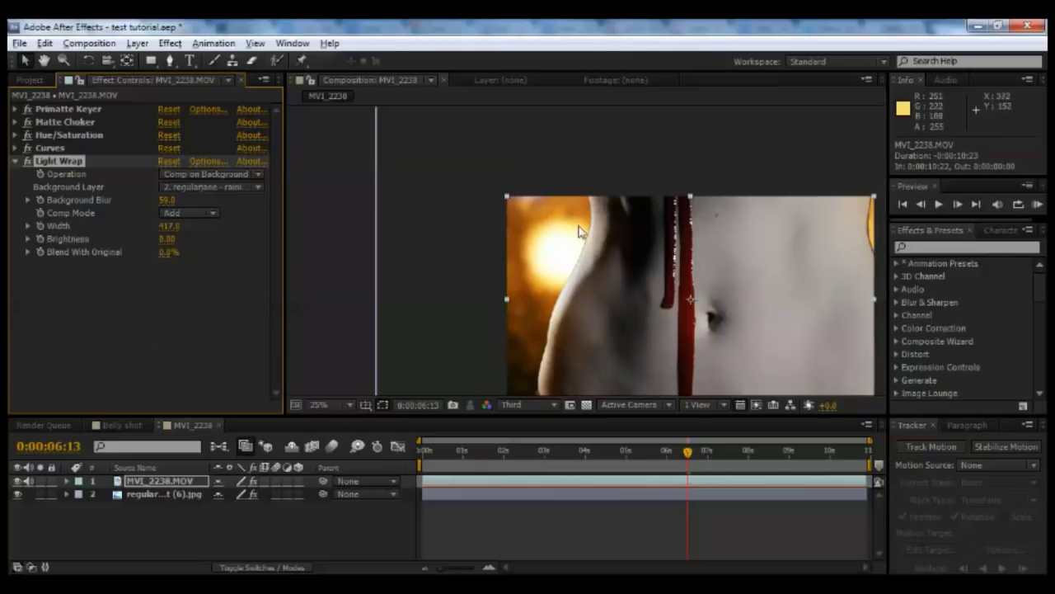
key(comma)
key(comma)
key(comma)
key(period)
key(period)
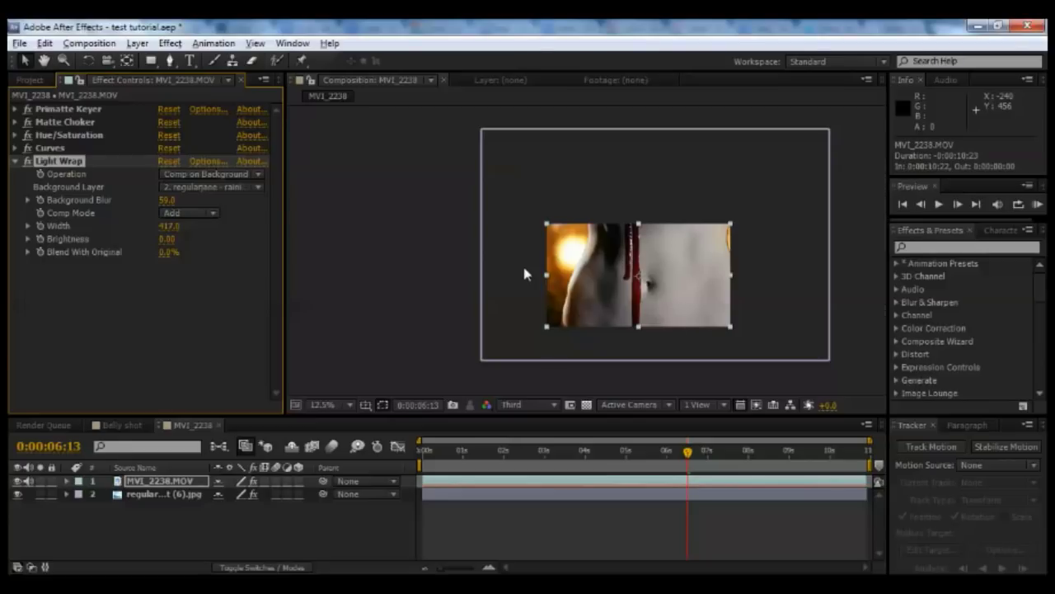
scroll(592, 254, up, 4)
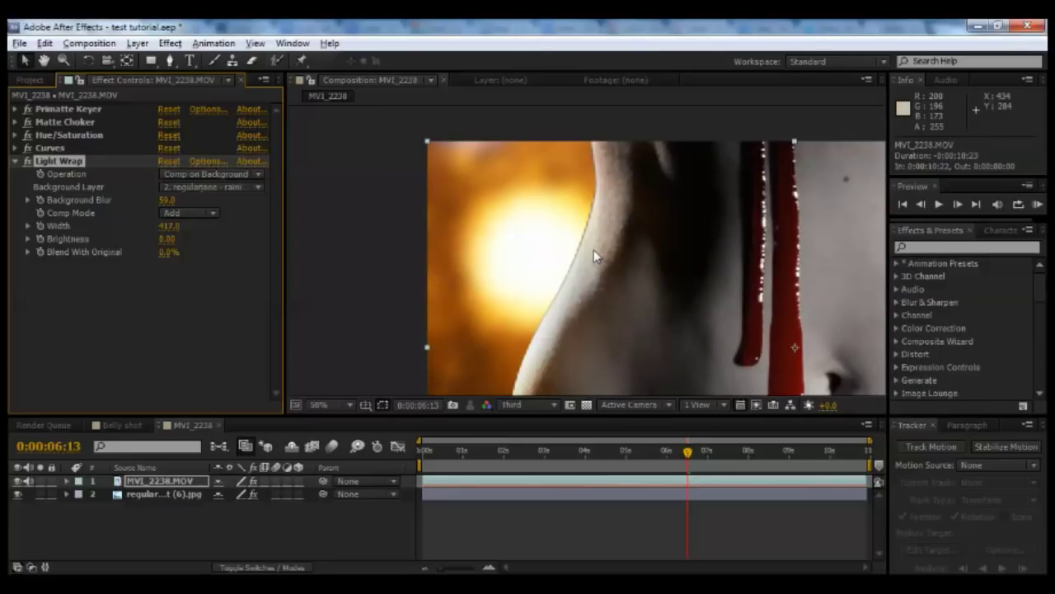
scroll(595, 239, down, 4)
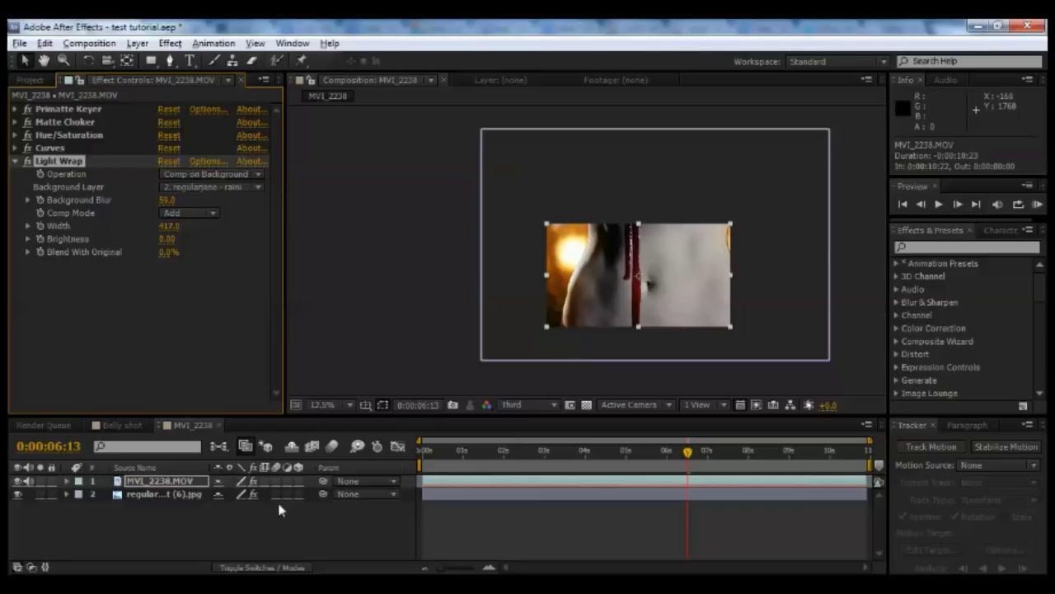
Add the MVI_2247.MOV footage to the MVI_2238 composition as the top layer, above MVI_2238.MOV.
click(30, 80)
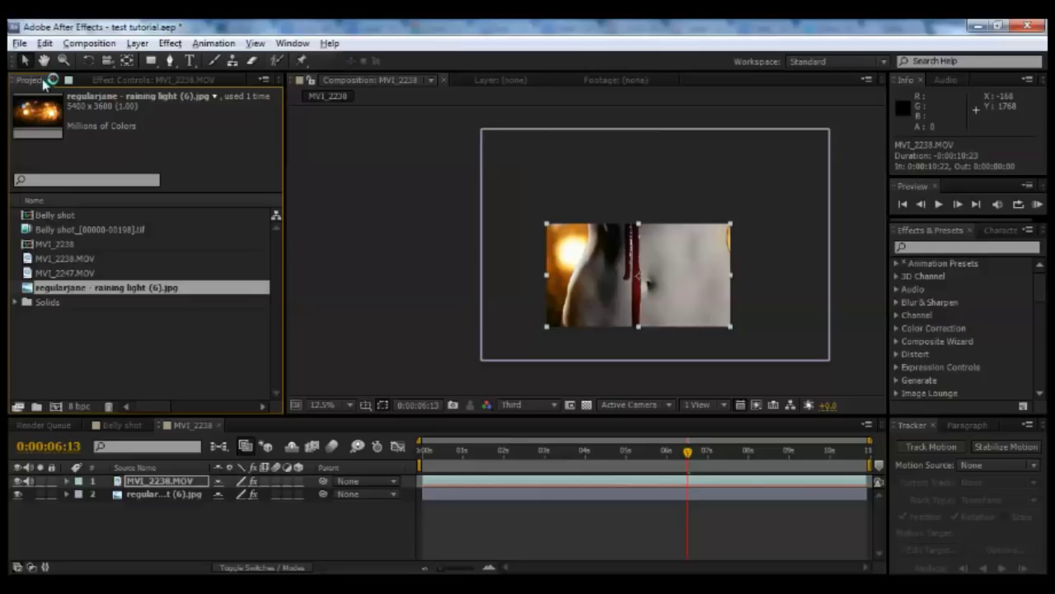
click(69, 275)
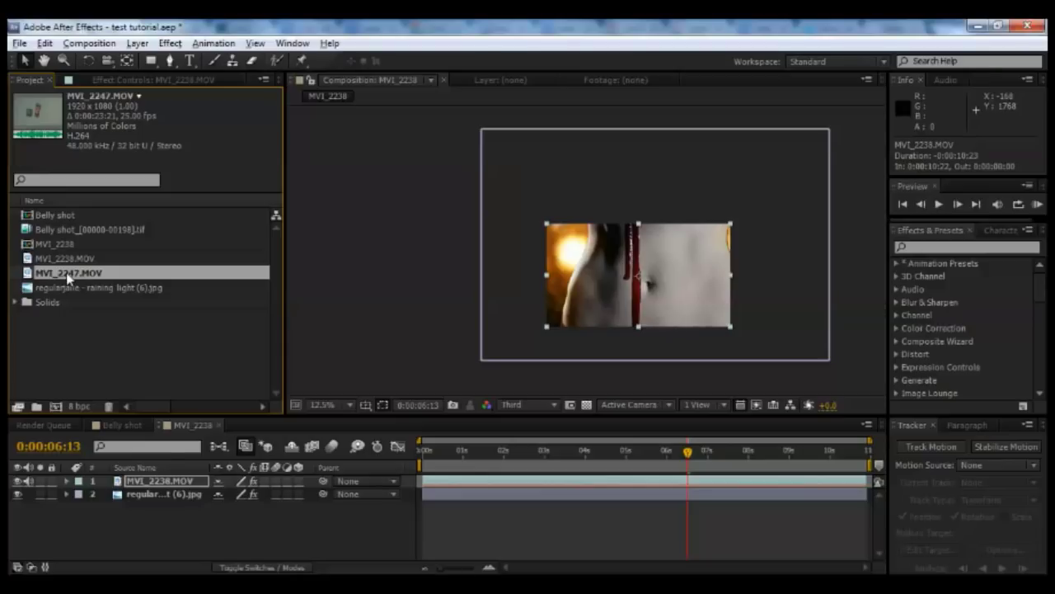
drag(66, 272, 135, 479)
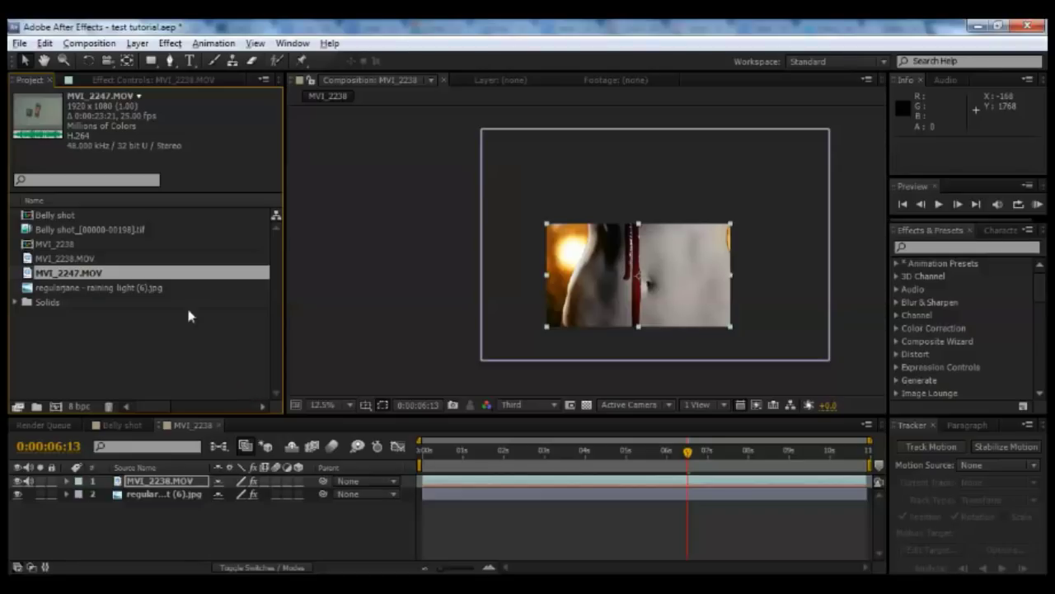
drag(35, 273, 123, 480)
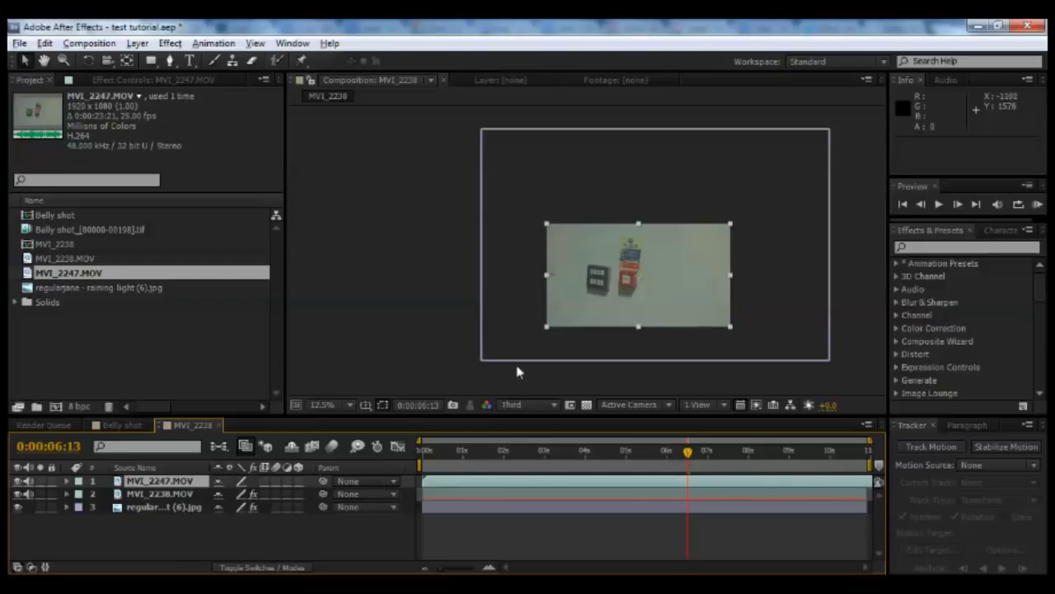
Set the composition's preview resolution to Full and inspect the red fire alarm box up close for trackable detail.
scroll(635, 267, up, 4)
drag(718, 308, 536, 207)
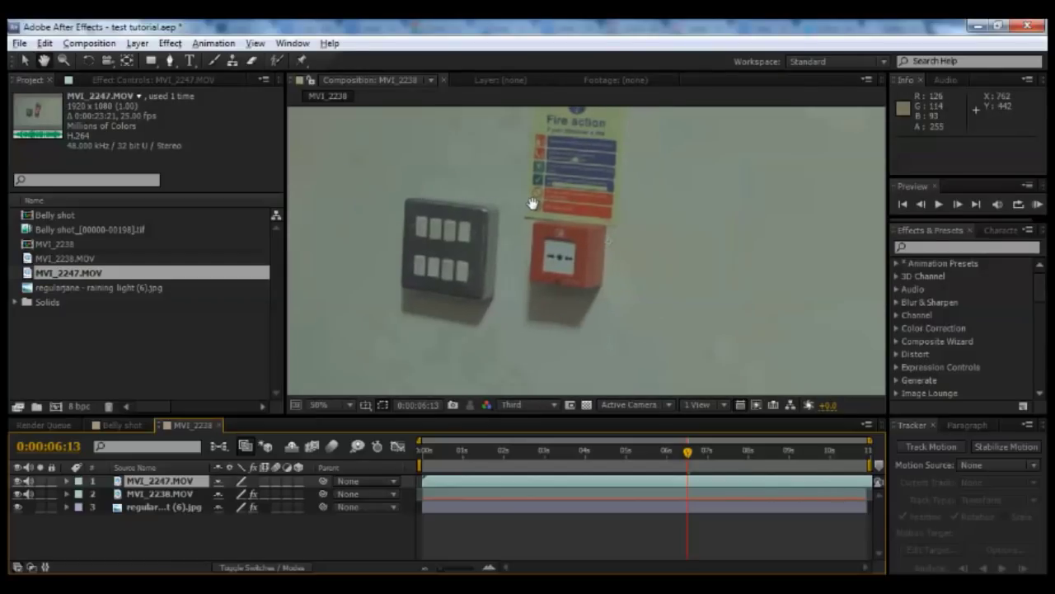
click(532, 405)
click(532, 445)
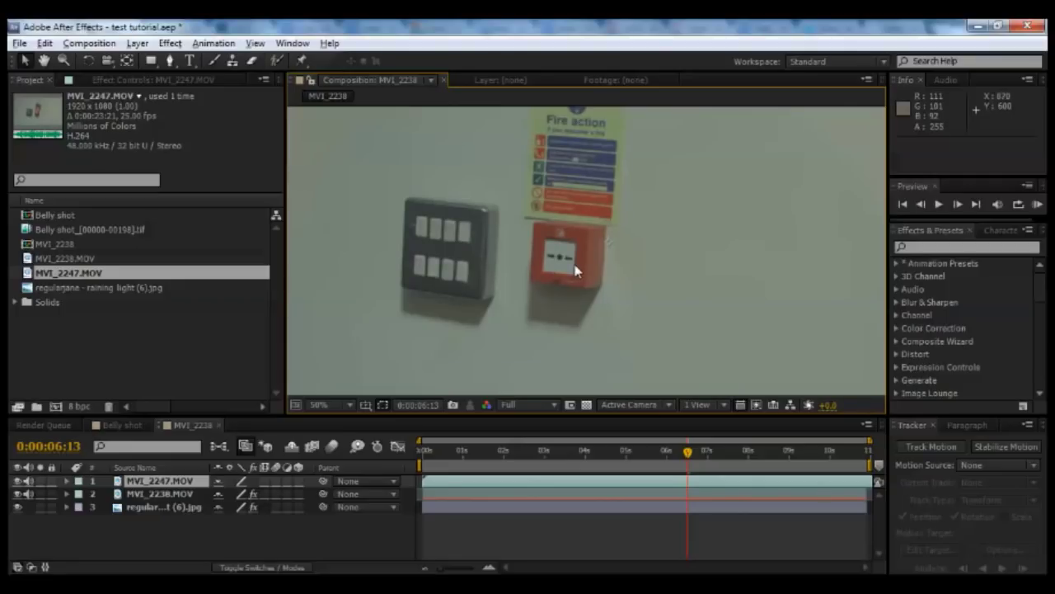
scroll(574, 270, up, 2)
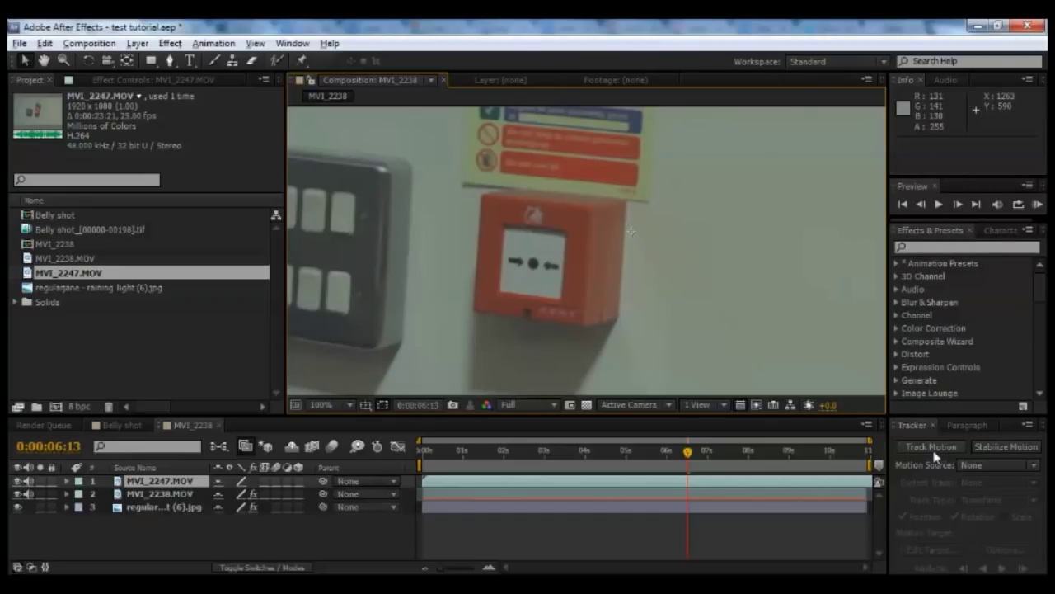
Return to the start of the composition and create a null object to receive the tracking data.
click(425, 451)
right_click(369, 517)
mouse_move(530, 386)
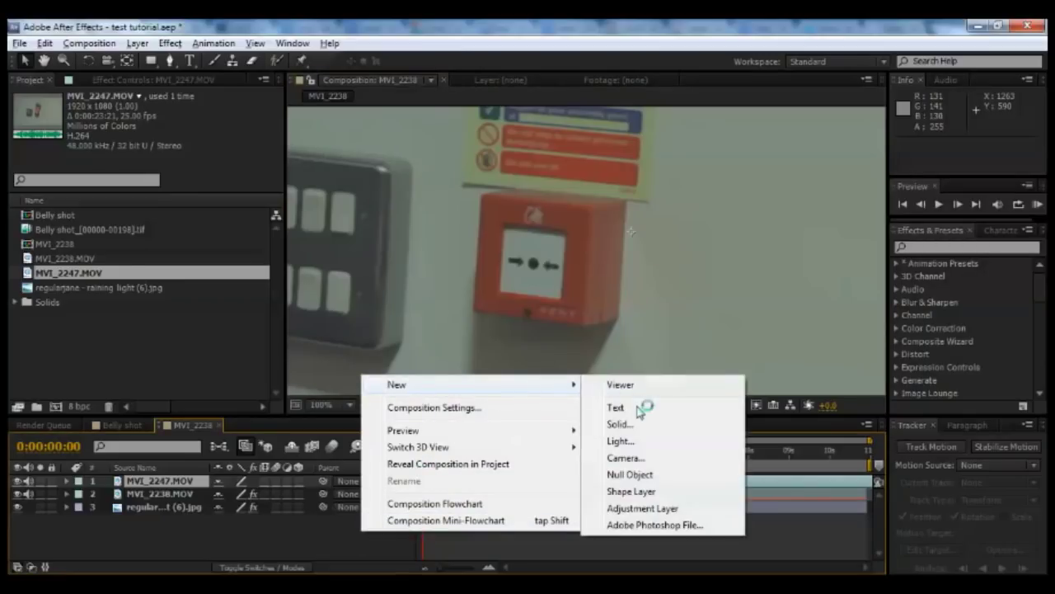
click(656, 474)
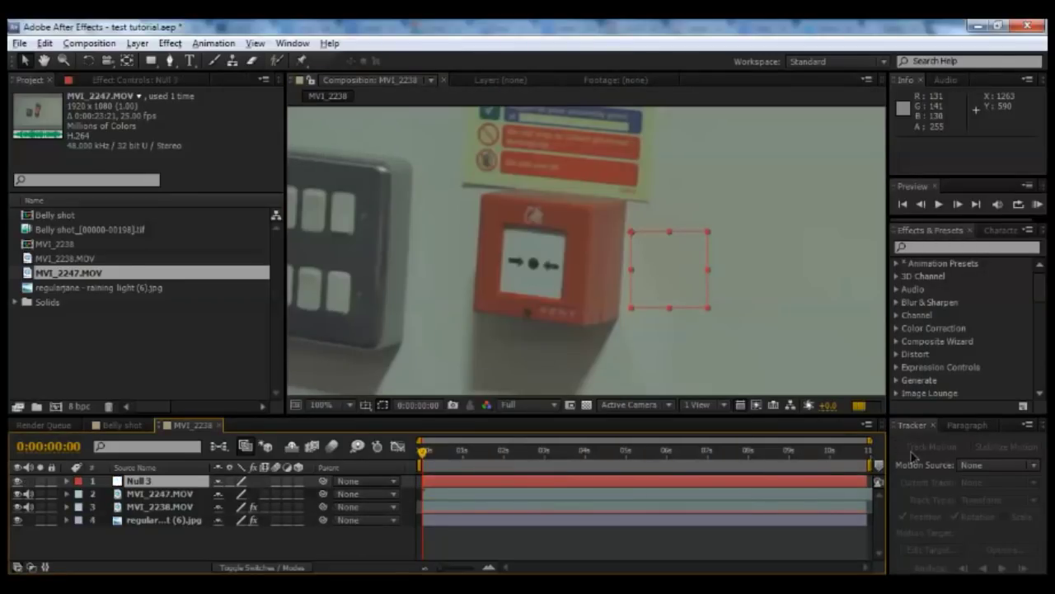
Start a motion track on the MVI_2247.MOV layer with rotation tracking enabled alongside position.
click(159, 493)
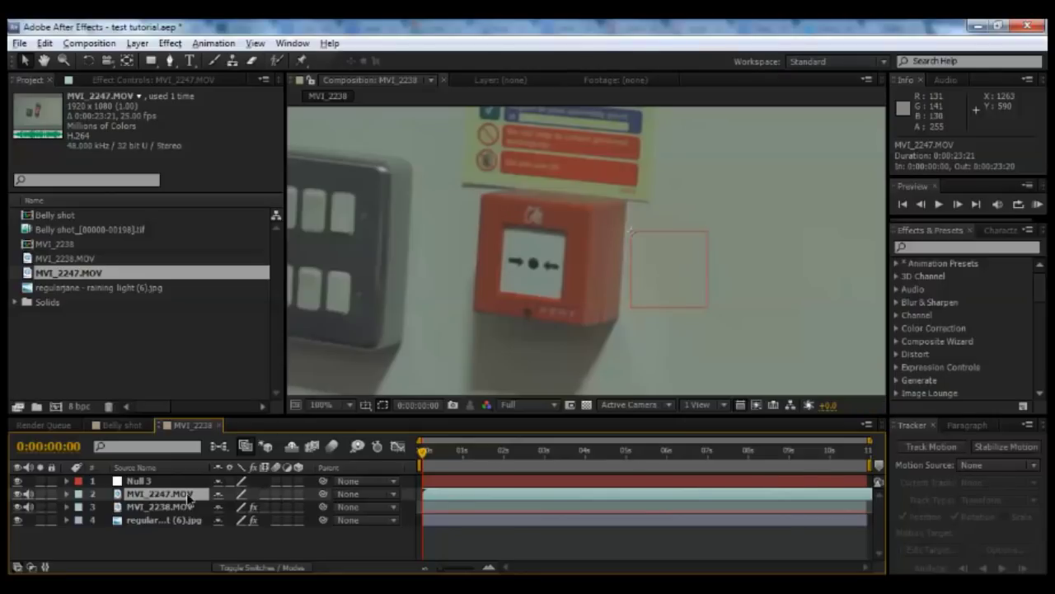
click(951, 447)
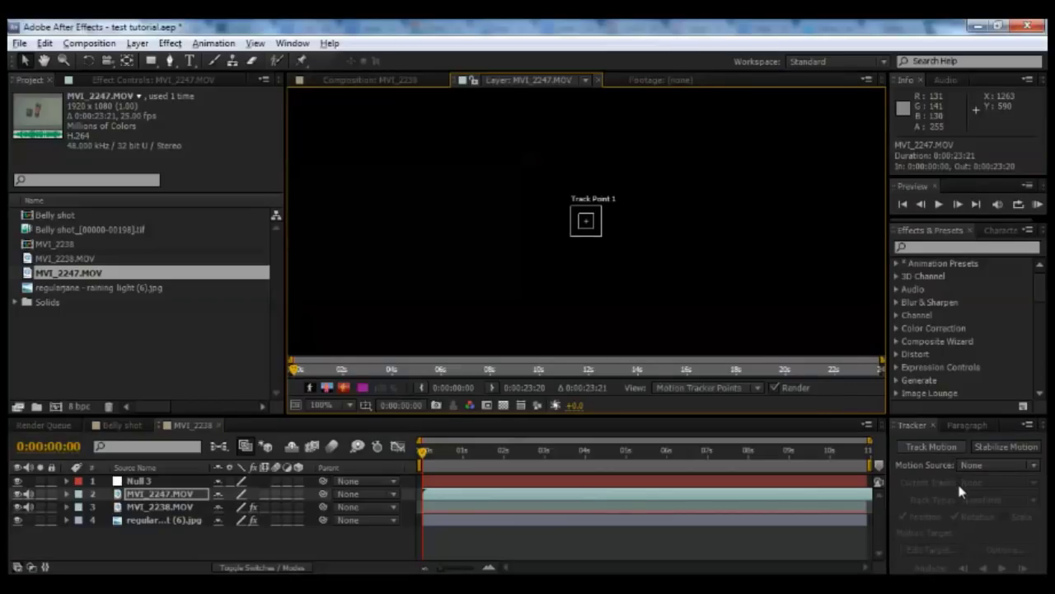
click(948, 516)
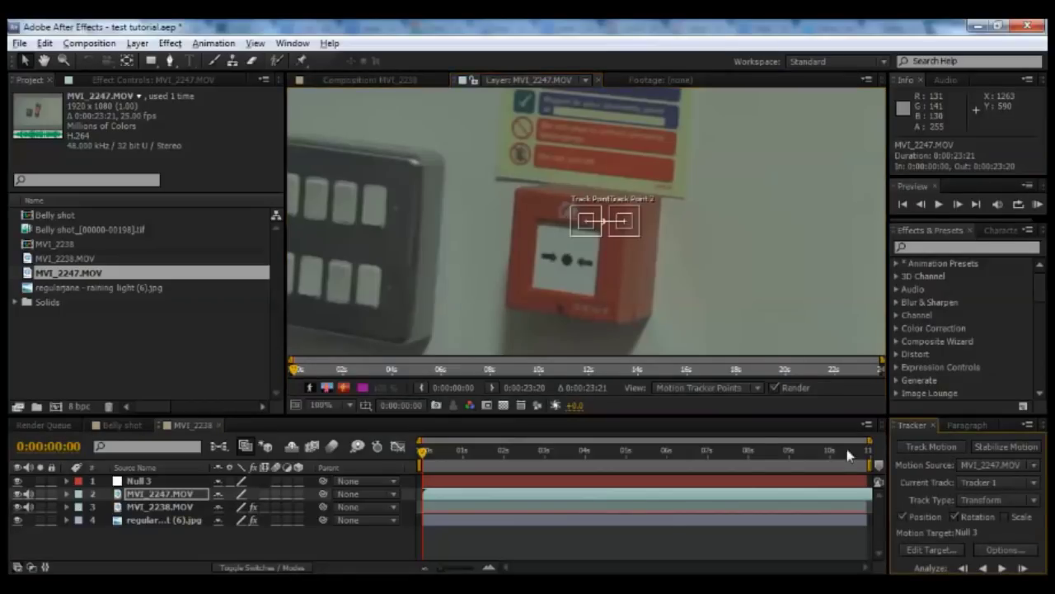
Place track point 1 on the alarm box's lower-left corner and track point 2 on its white panel, and analyze the motion forward.
drag(586, 221, 528, 328)
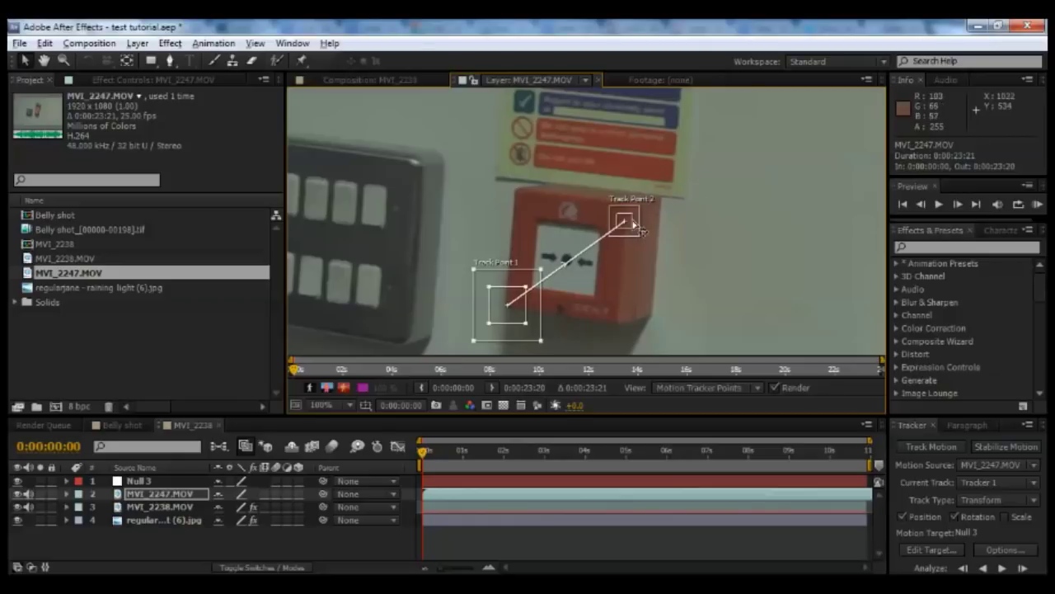
mouse_move(632, 233)
mouse_down()
mouse_move(577, 265)
mouse_move(591, 276)
mouse_up()
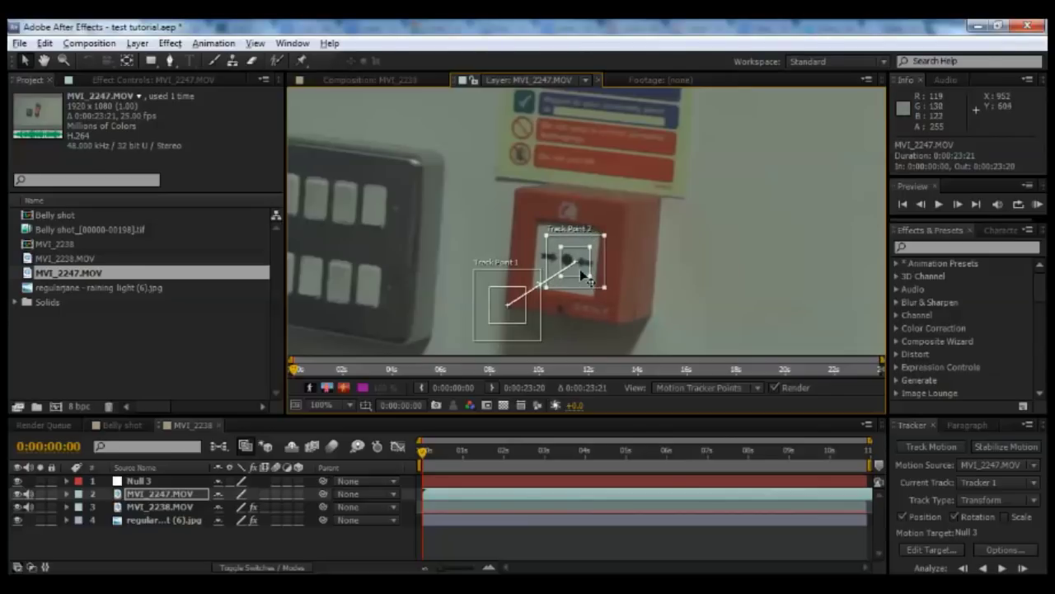
drag(582, 274, 587, 266)
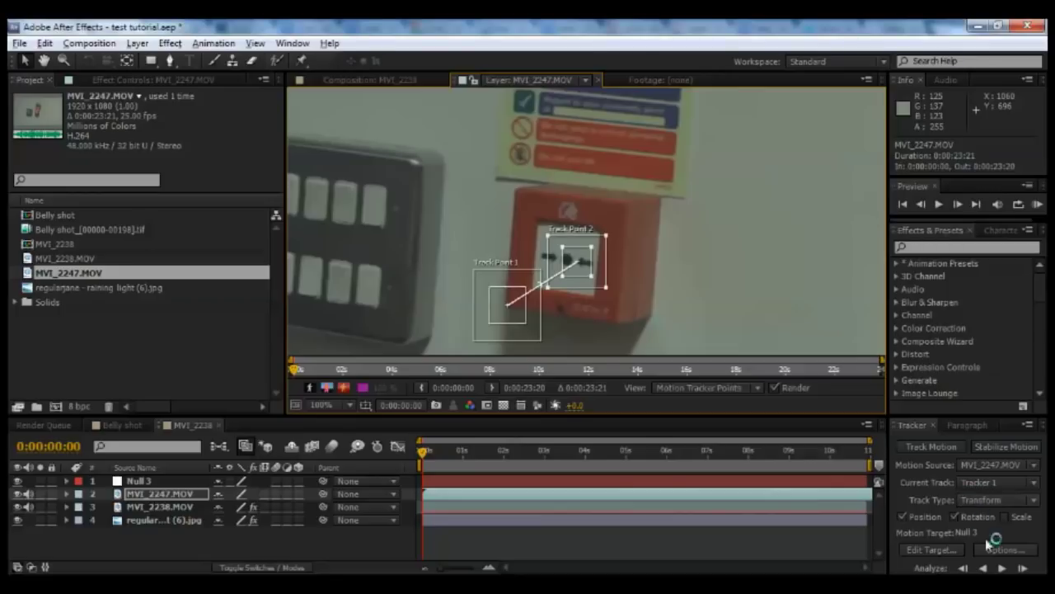
click(1002, 568)
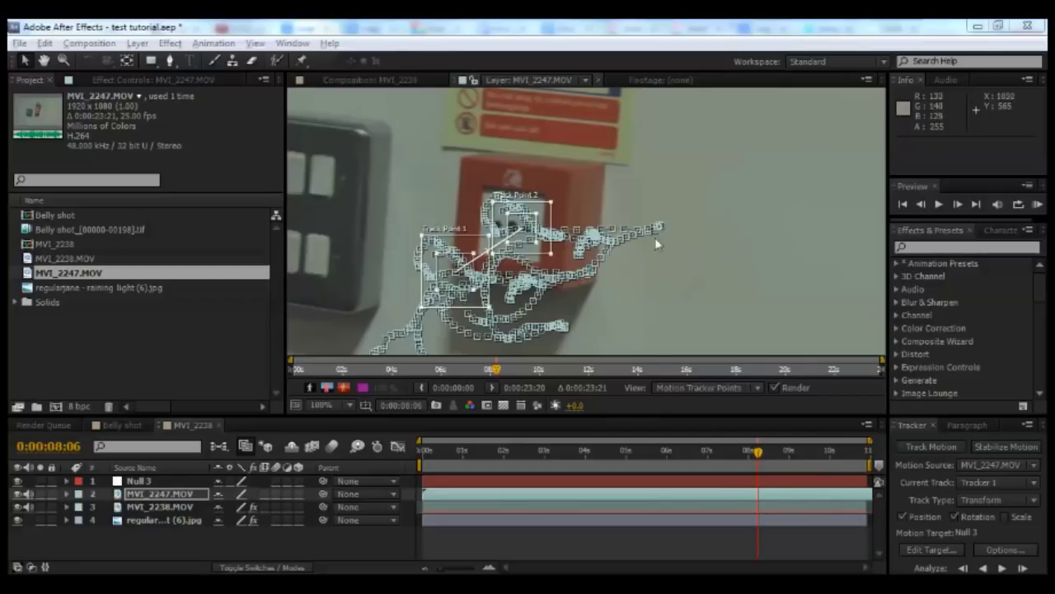
drag(705, 451, 514, 470)
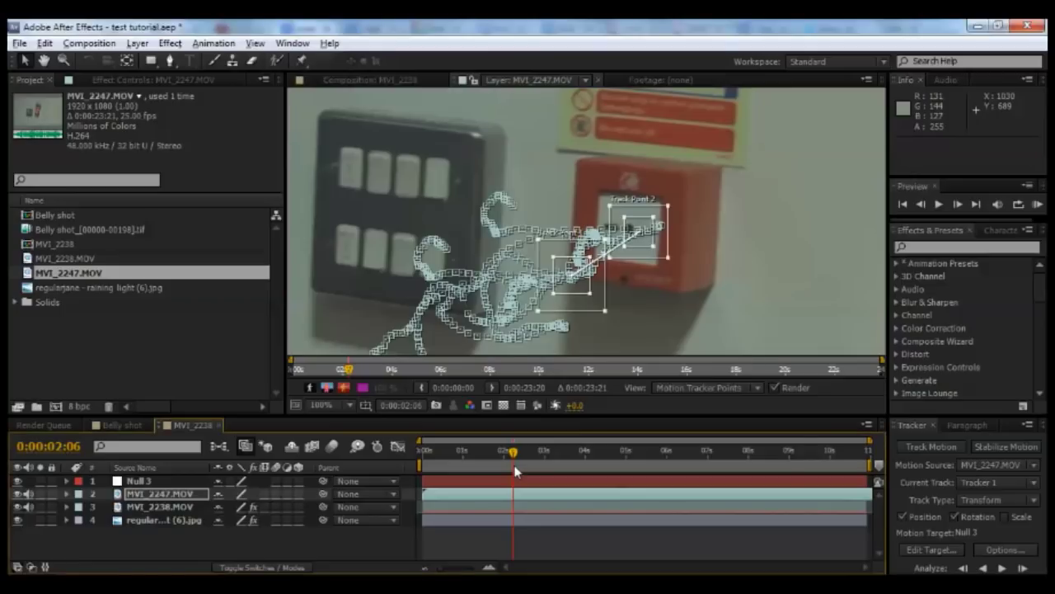
Confirm the null object as the motion target and apply the tracked position and rotation to it.
click(931, 549)
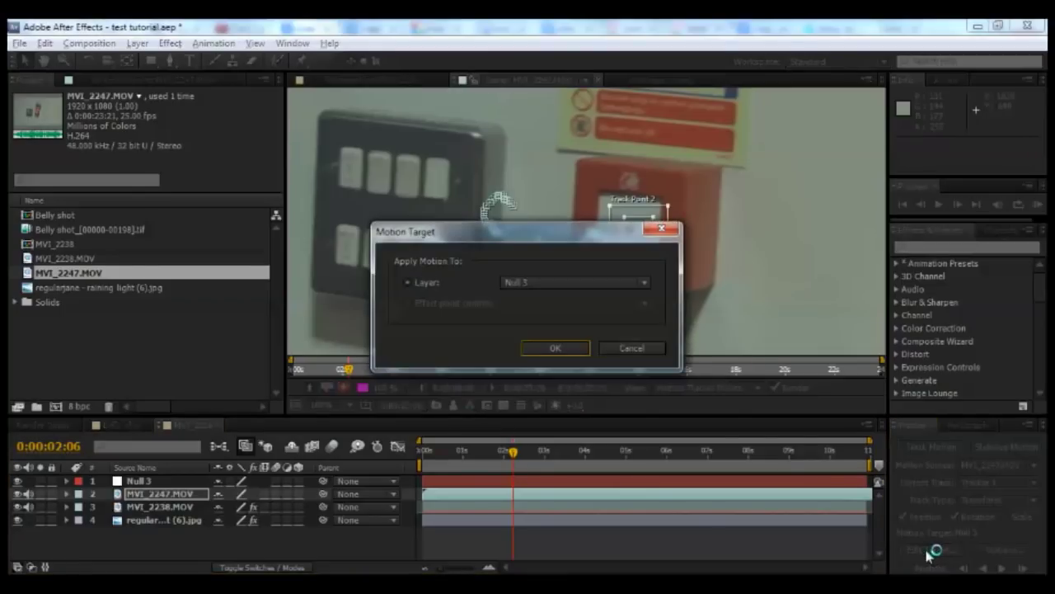
click(569, 347)
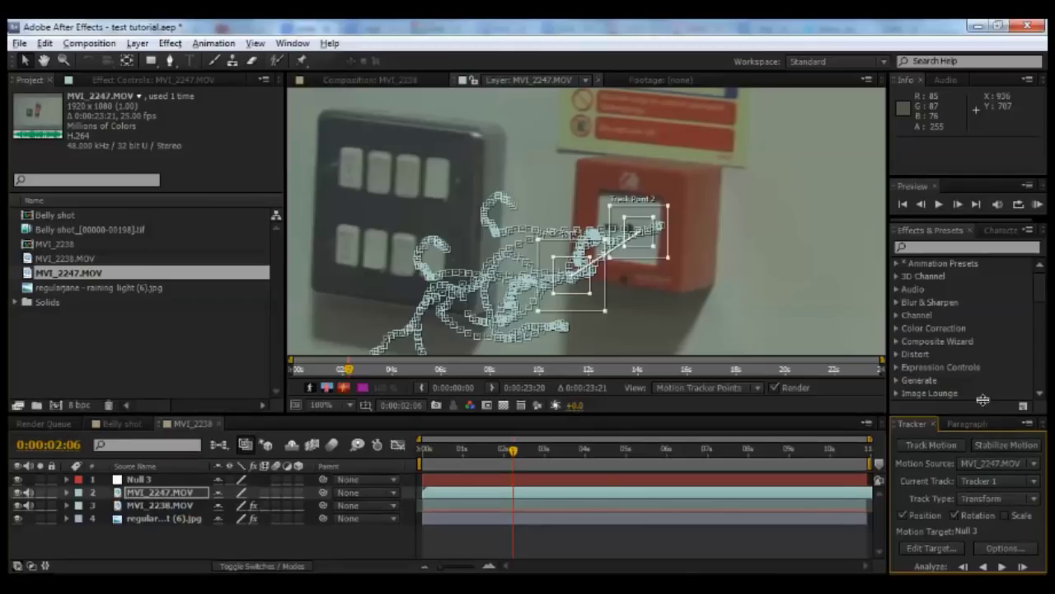
drag(983, 400, 983, 372)
click(1008, 559)
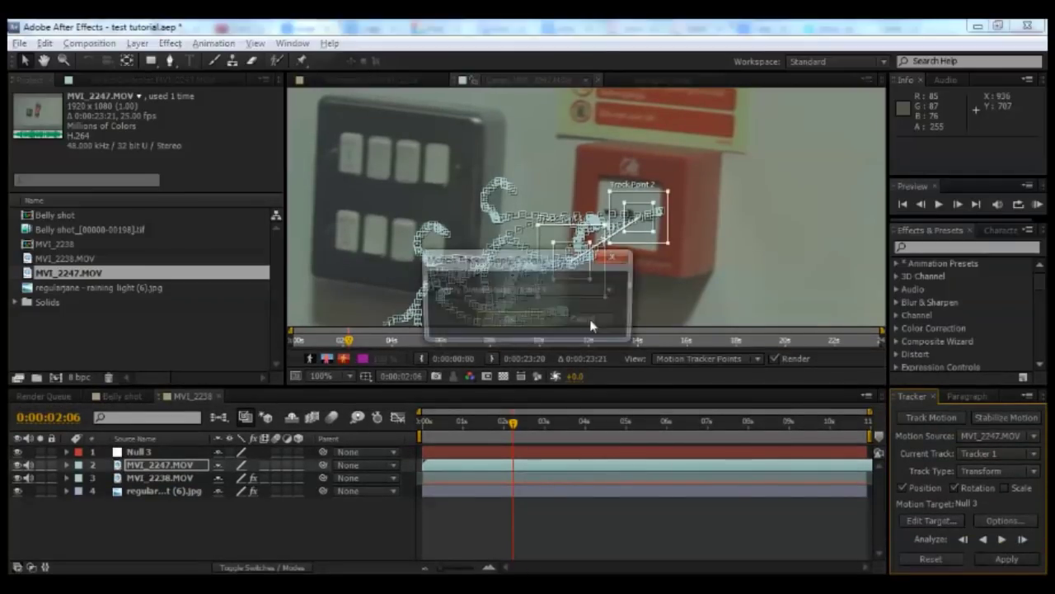
click(457, 316)
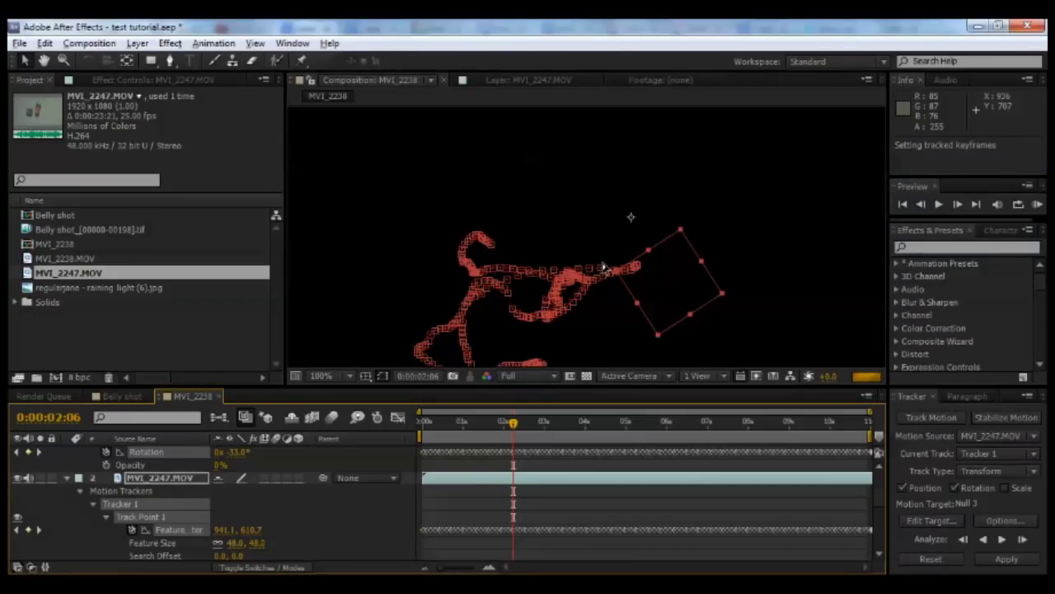
Delete the MVI_2247.MOV layer from the MVI_2238 composition, keeping the tracked null object.
scroll(604, 268, down, 2)
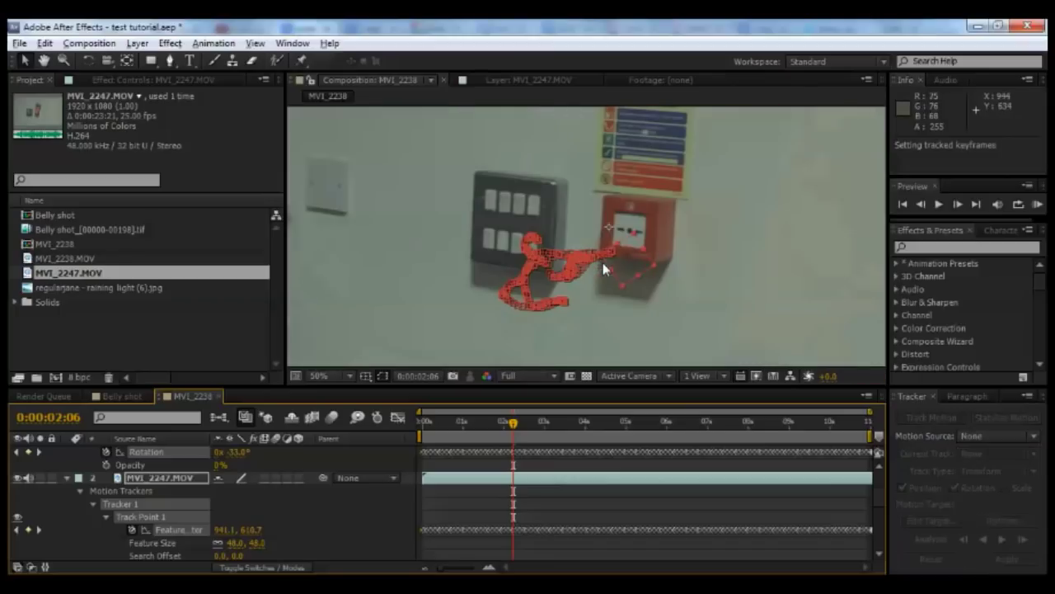
scroll(154, 505, up, 3)
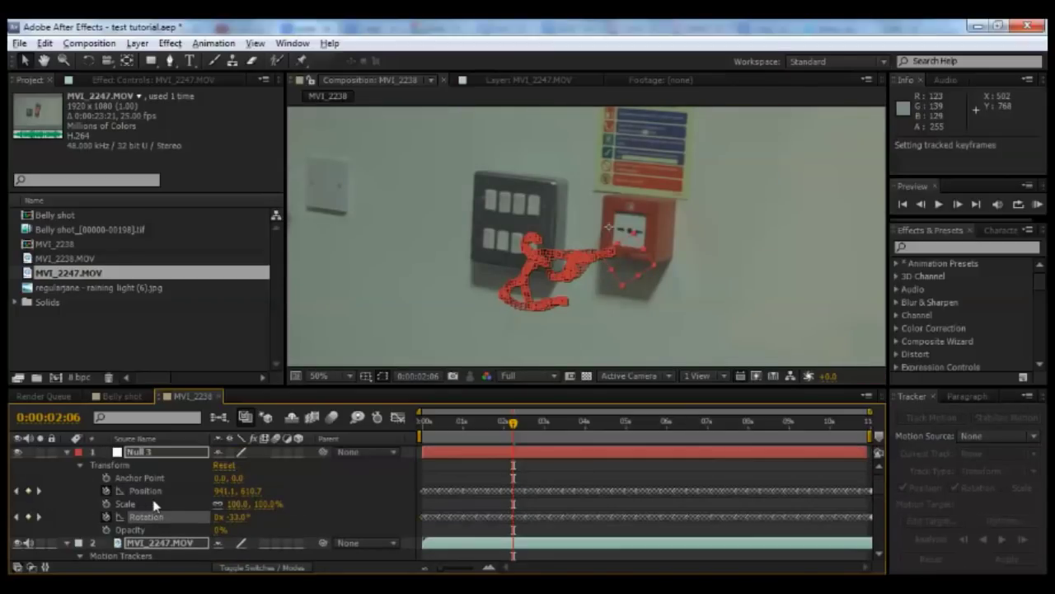
click(142, 544)
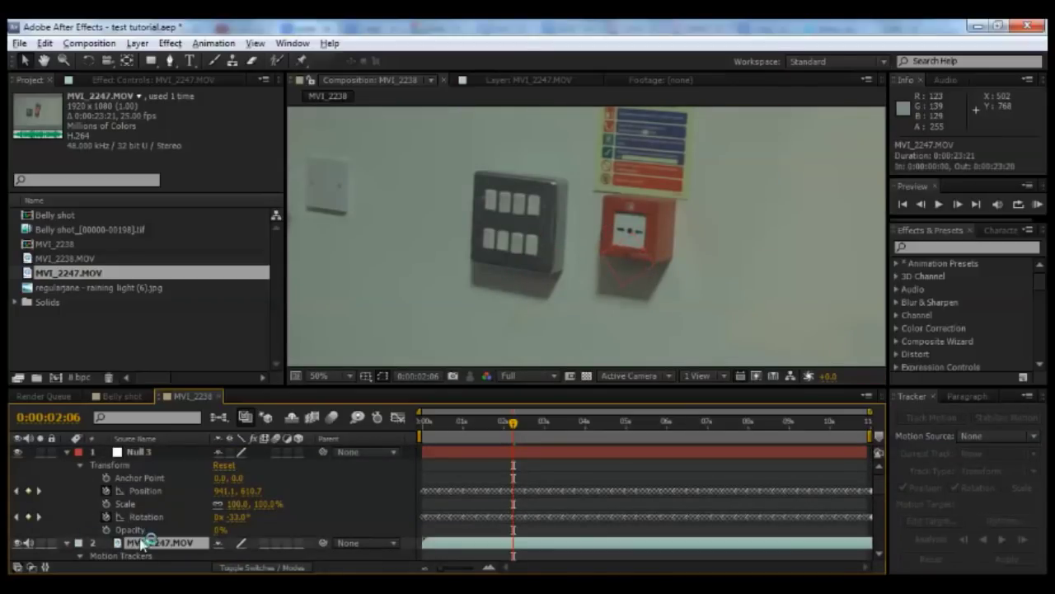
key(Delete)
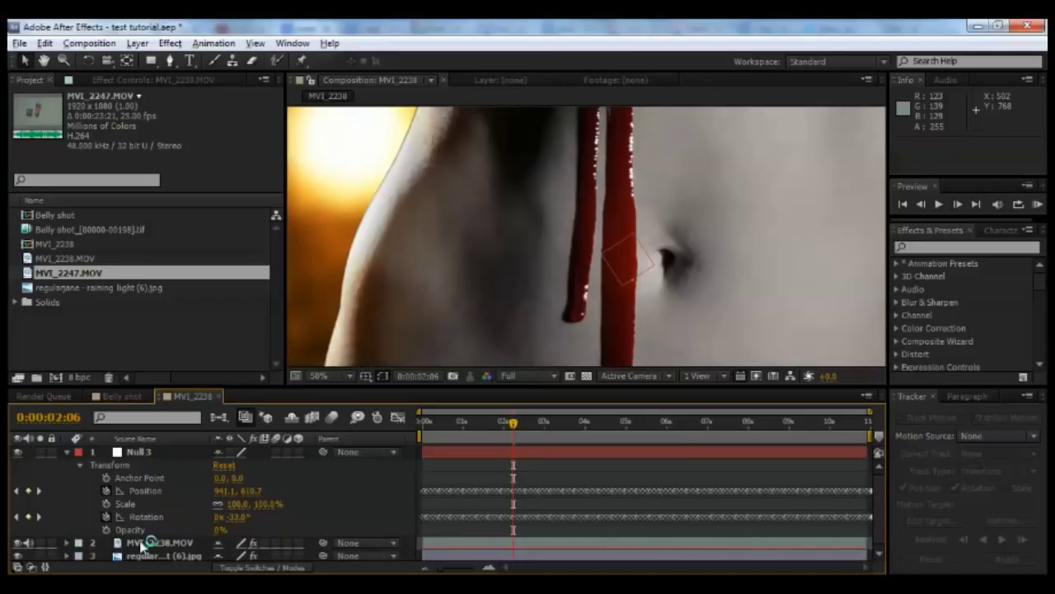
Return to 0:00:00:02 and parent both the MVI_2238.MOV layer and the raining light image layer to the tracked null.
click(563, 422)
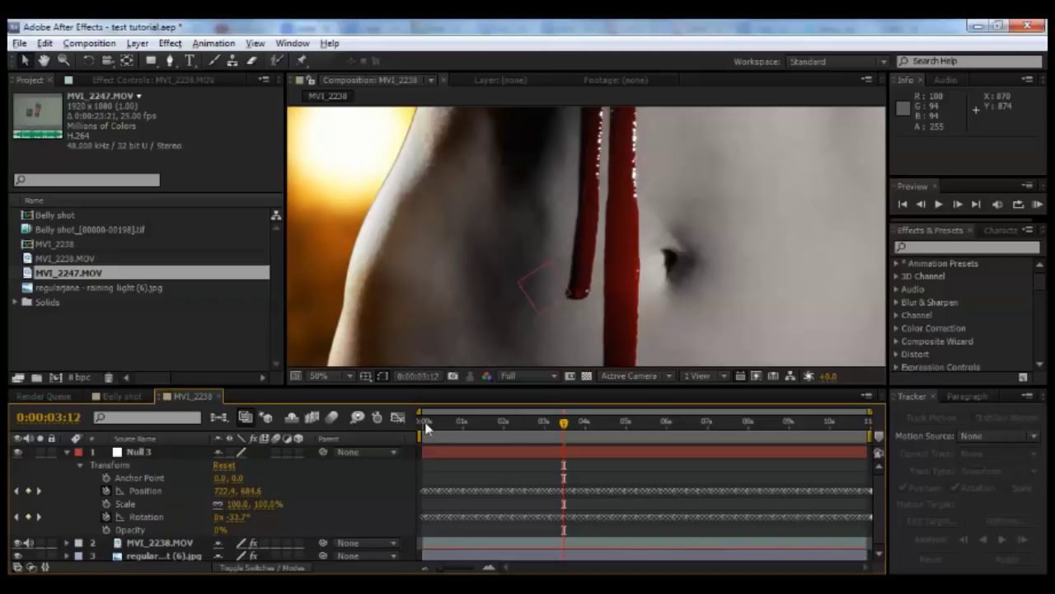
key(Home)
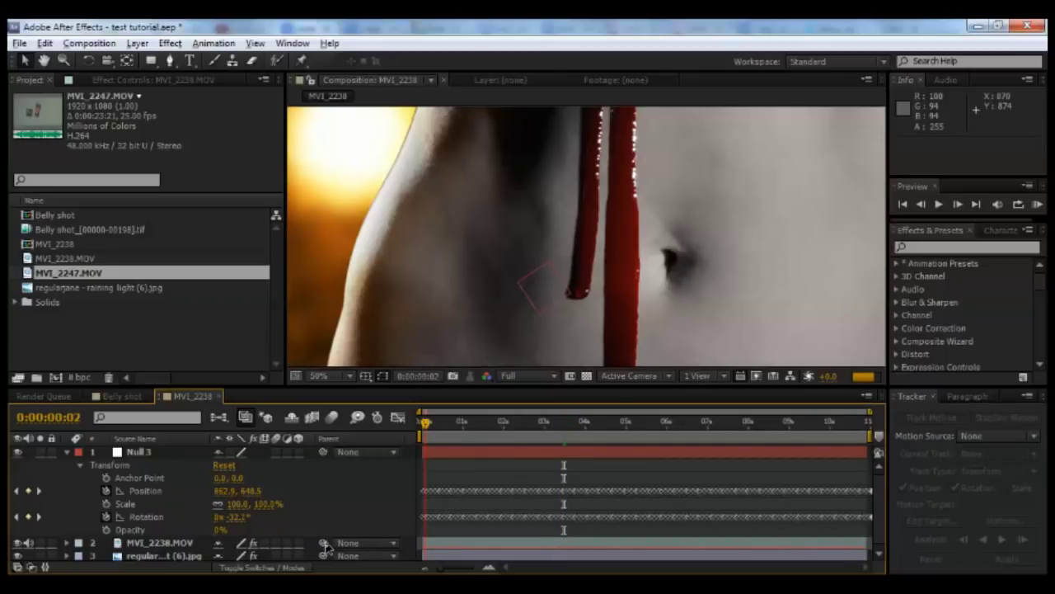
drag(323, 543, 175, 472)
drag(326, 560, 130, 456)
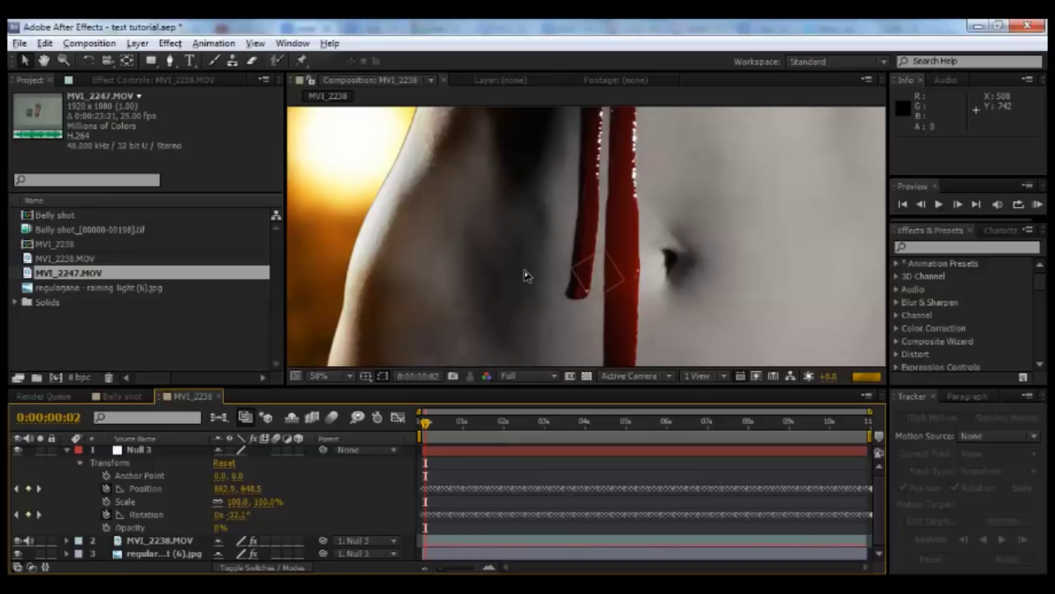
Enlarge the MVI_2238.MOV layer beyond the composition frame and reposition it to about 167.0, -23.2.
scroll(525, 272, down, 4)
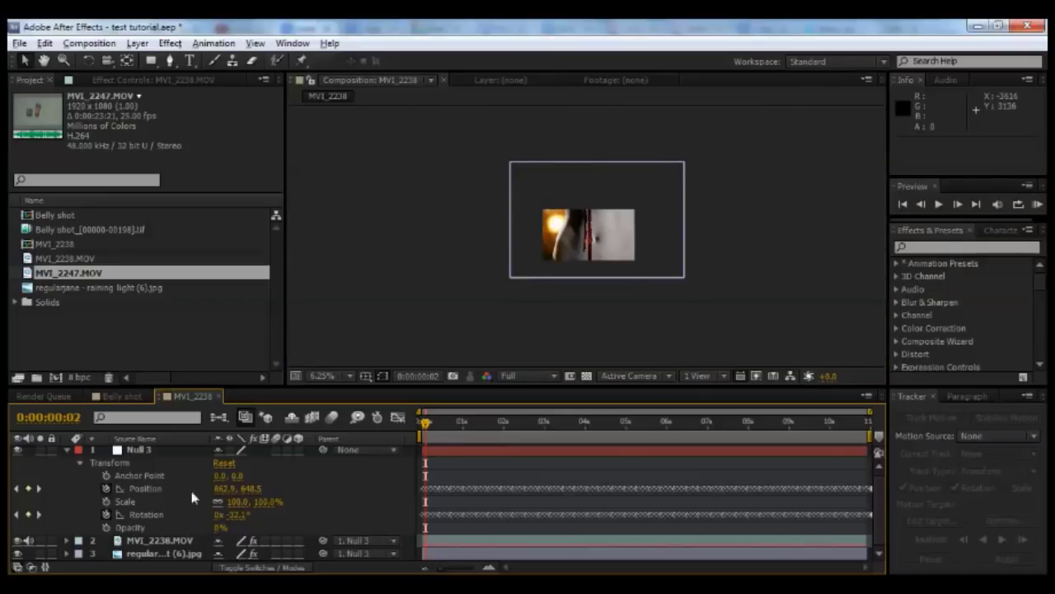
click(155, 542)
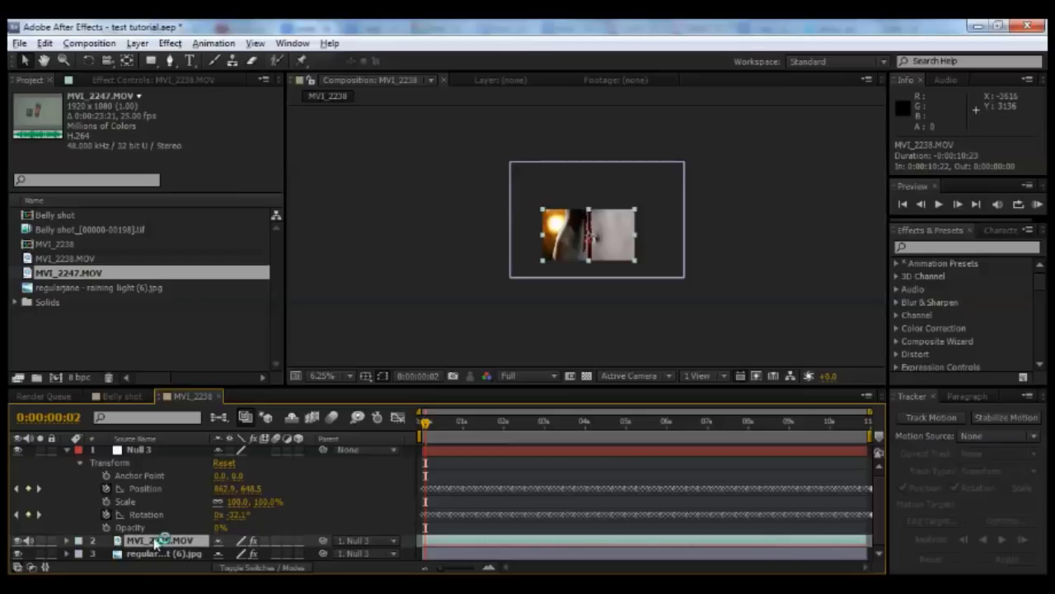
scroll(613, 211, up, 3)
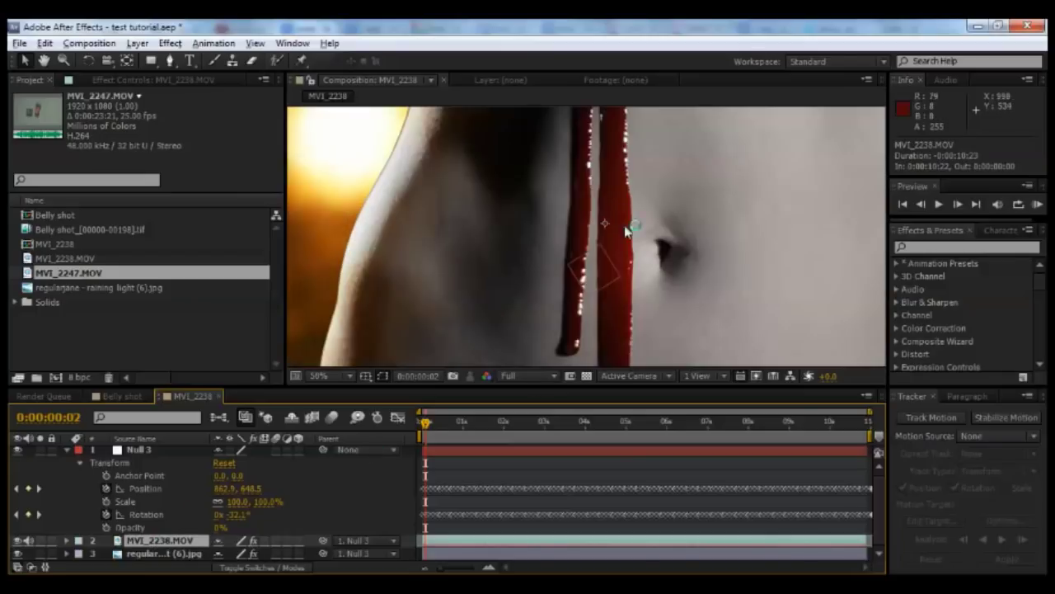
scroll(626, 230, down, 4)
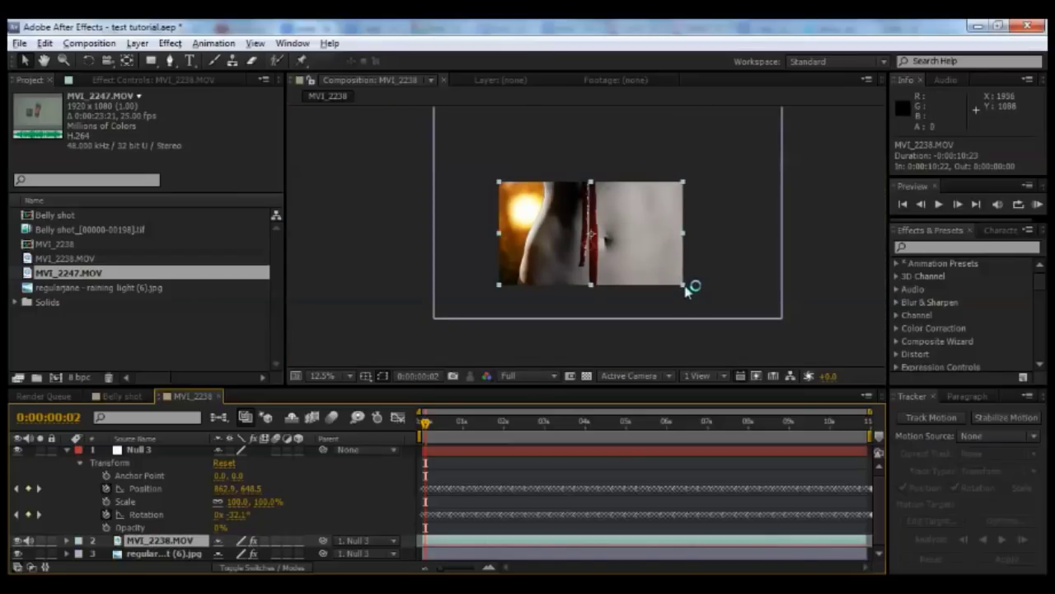
mouse_move(684, 286)
mouse_down()
mouse_move(709, 302)
mouse_move(672, 274)
mouse_up()
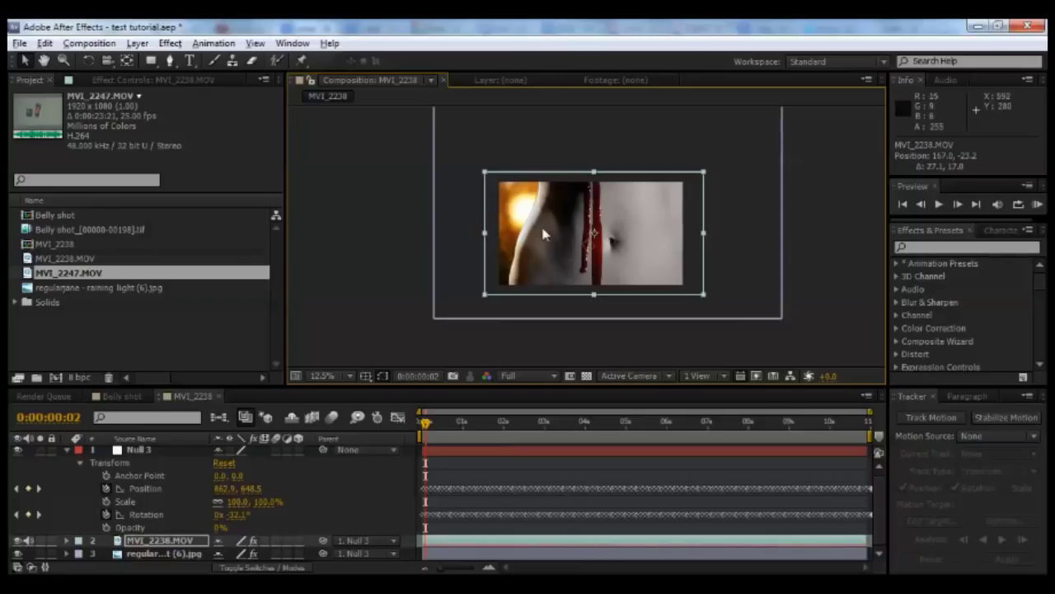
Lower the preview resolution to Quarter and check the footage's frame coverage at 0:00:04:01, 0:00:07:01 and 0:00:08:23.
click(500, 422)
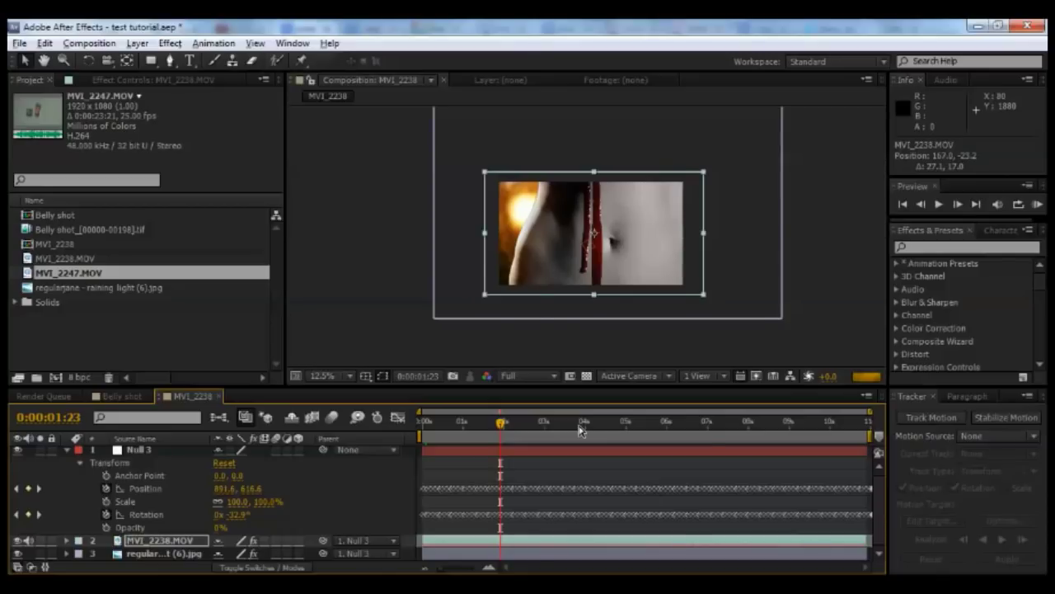
click(528, 376)
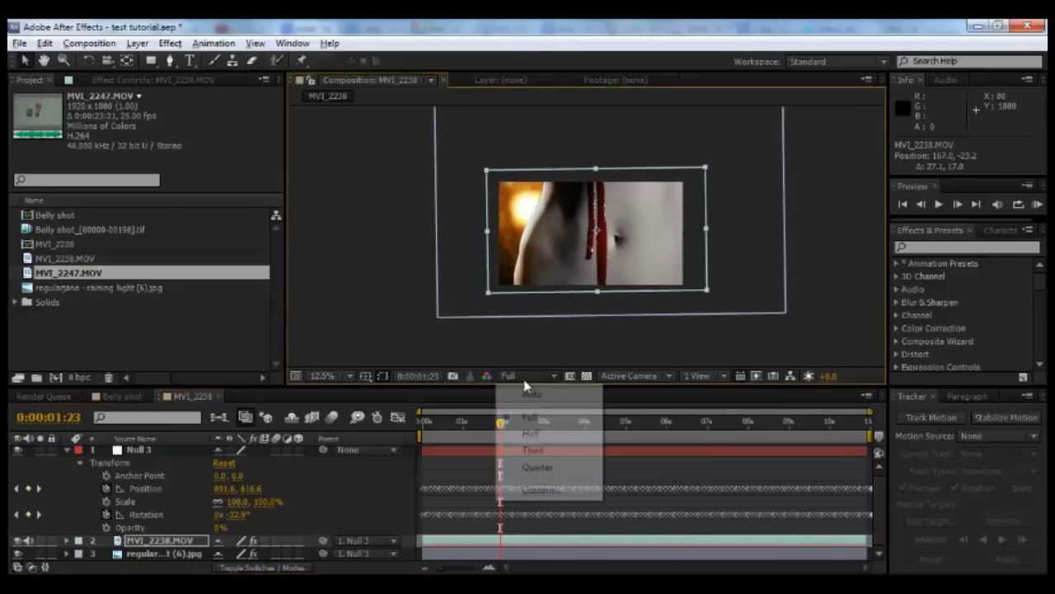
click(533, 467)
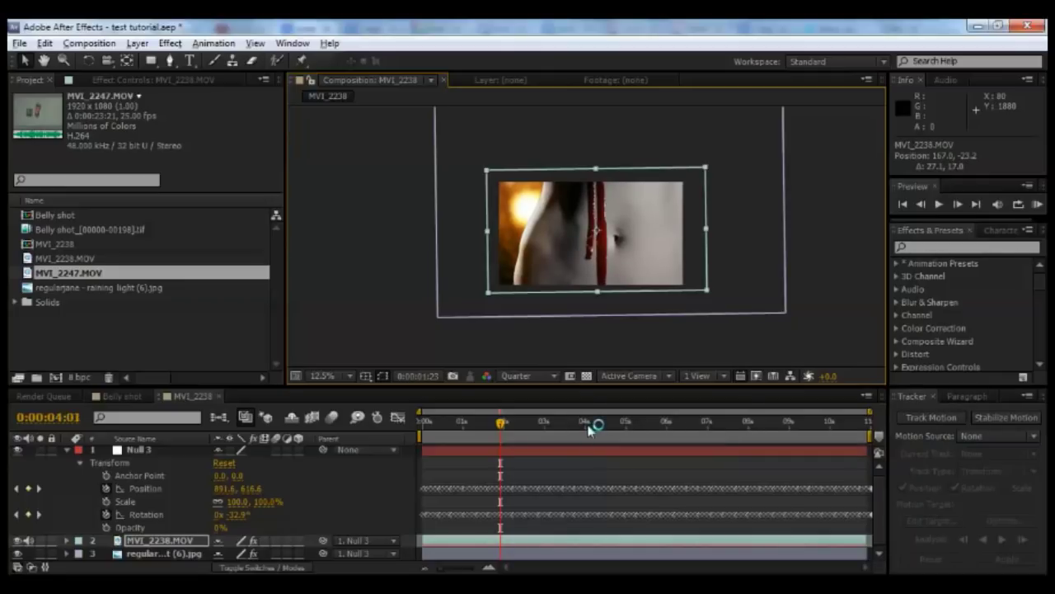
click(587, 426)
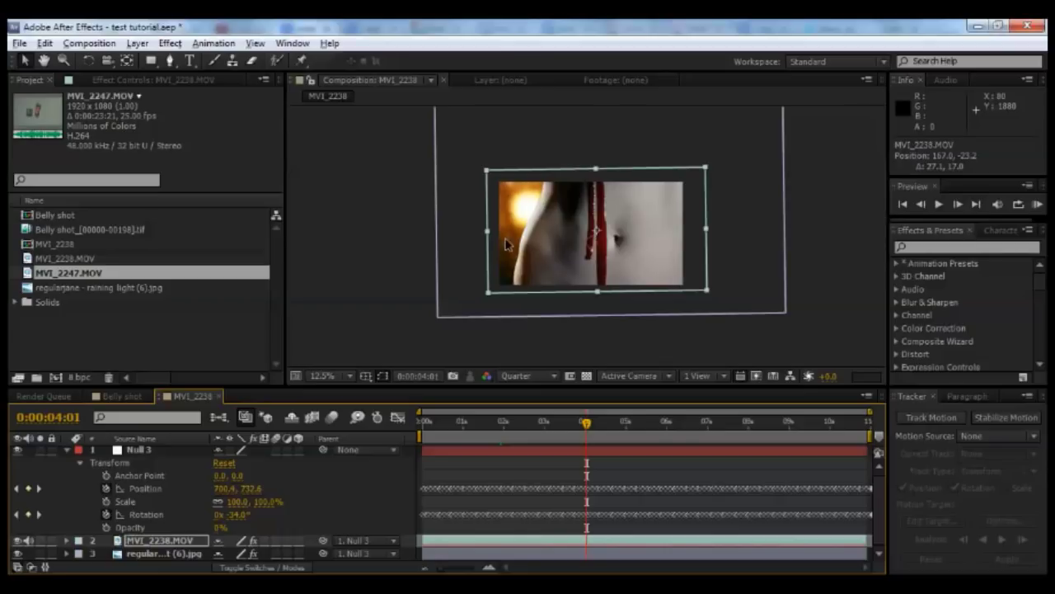
drag(543, 240, 575, 245)
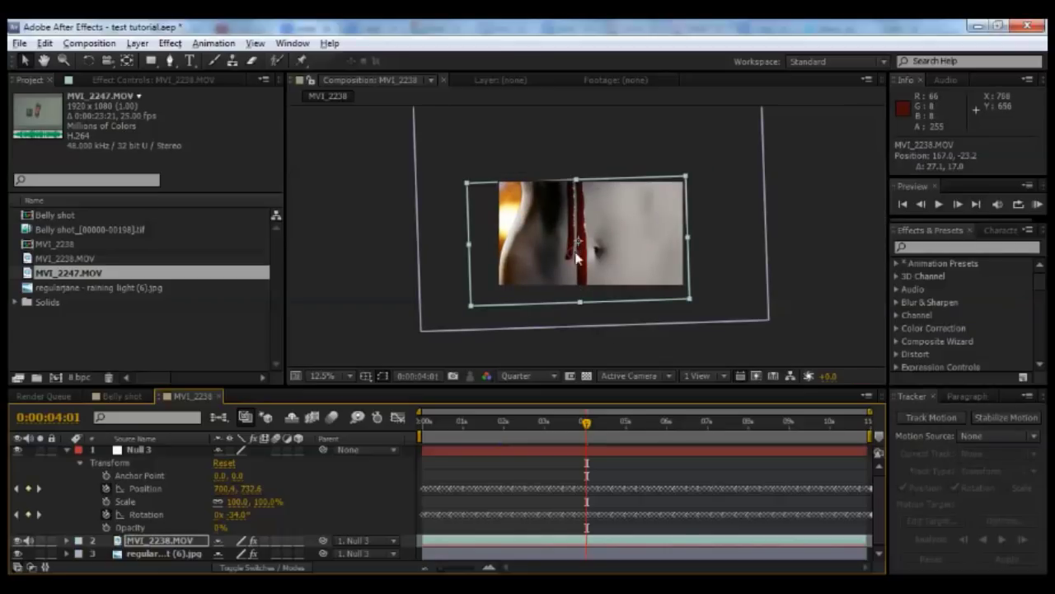
click(709, 423)
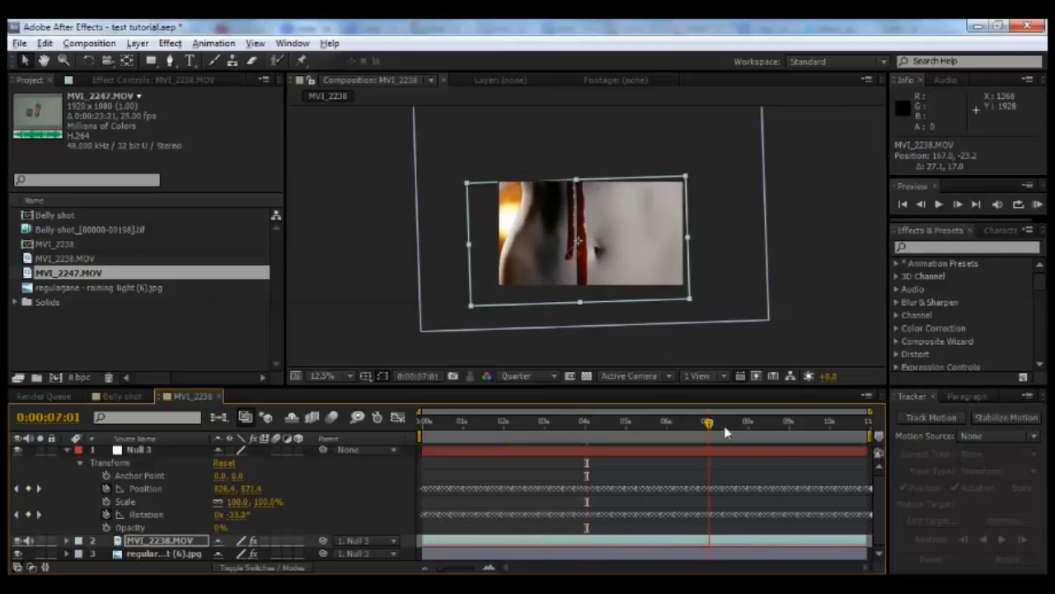
click(785, 423)
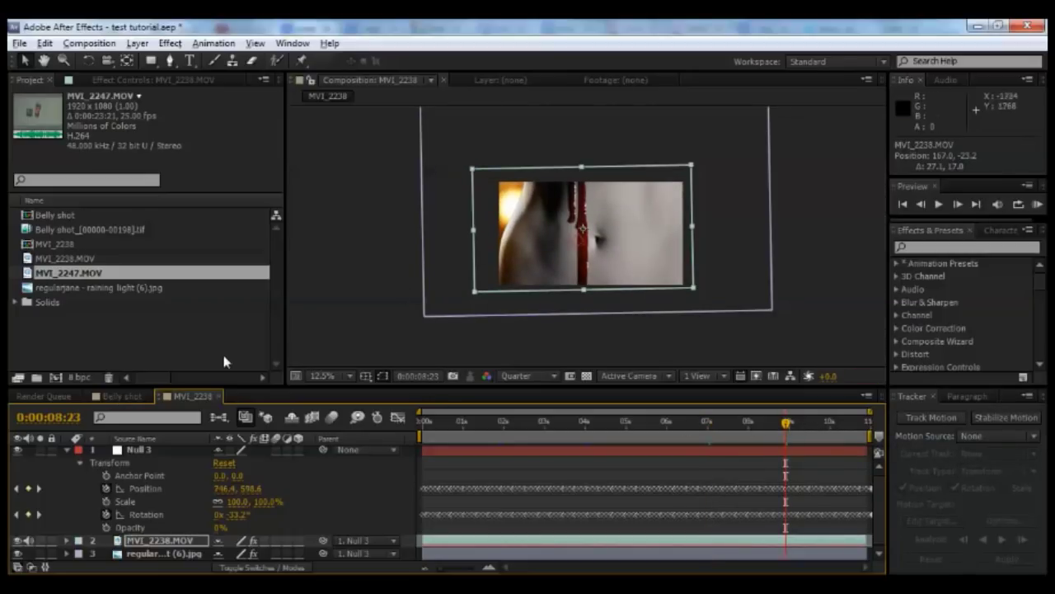
Open the Belly shot composition and RAM-preview the finished shot to examine its handheld camera movement.
click(120, 395)
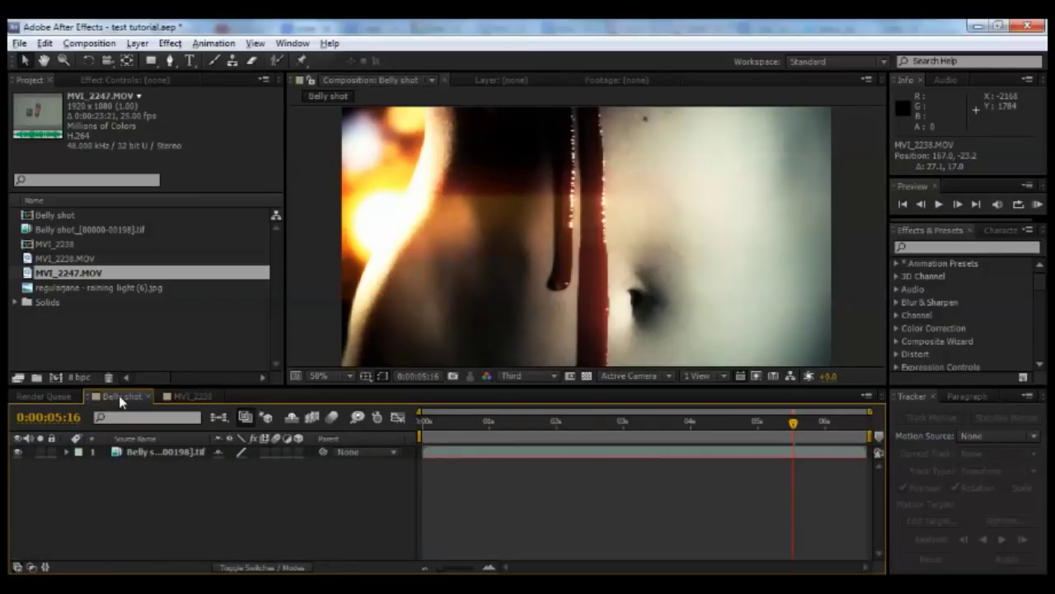
key(comma)
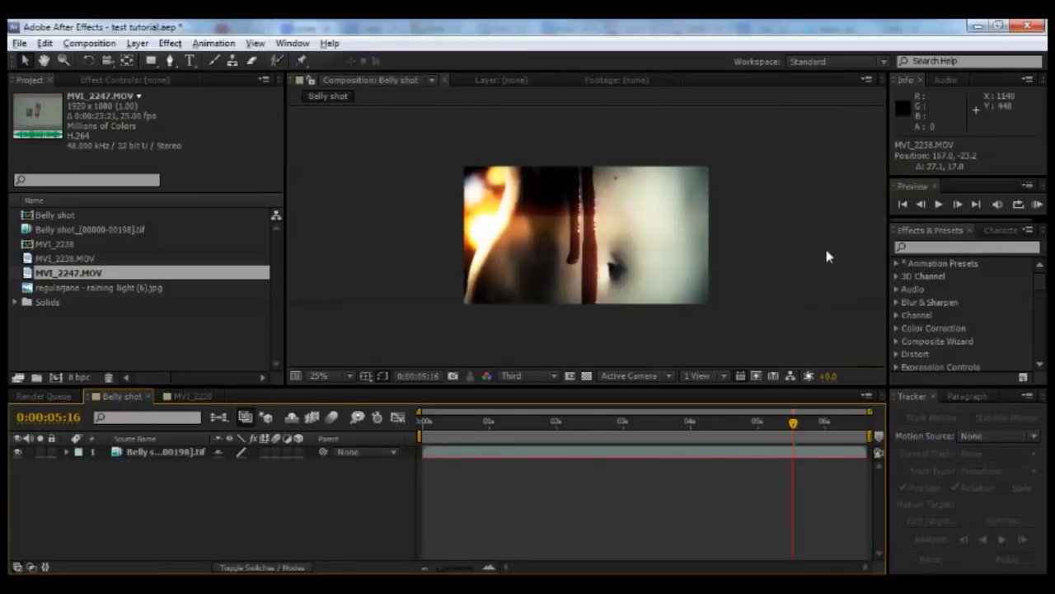
click(1038, 204)
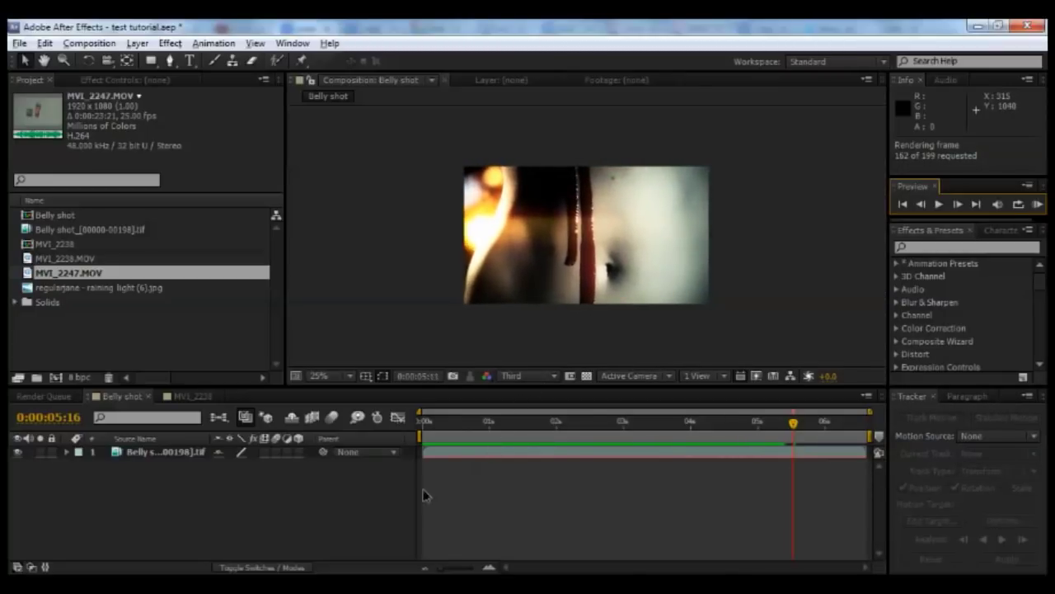
click(340, 474)
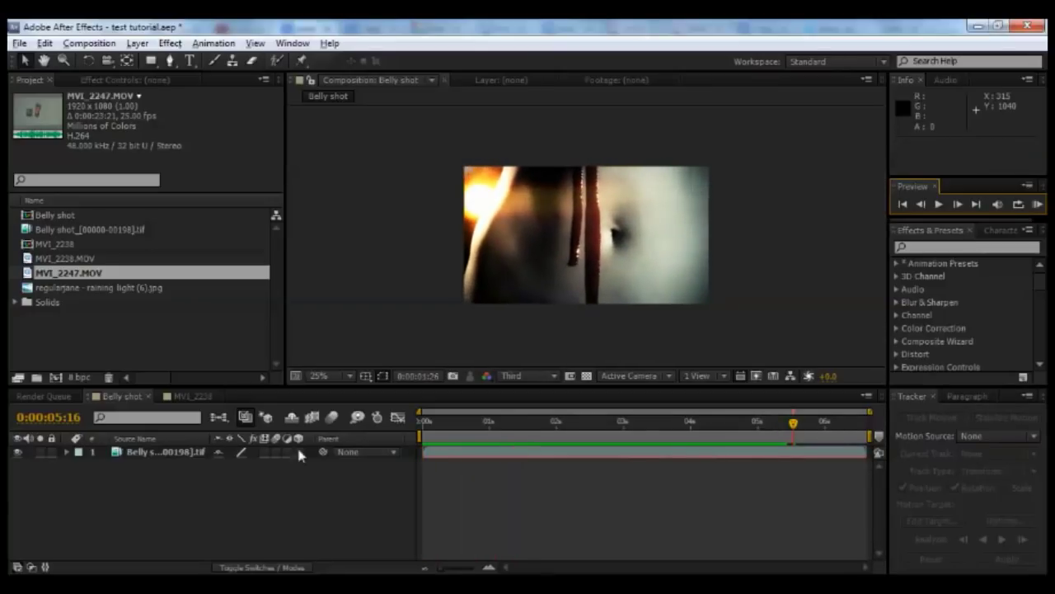
Back in the MVI_2238 composition, scale the MVI_2238.MOV layer to about 112% and reposition it to about 162.9, 12.3.
click(179, 397)
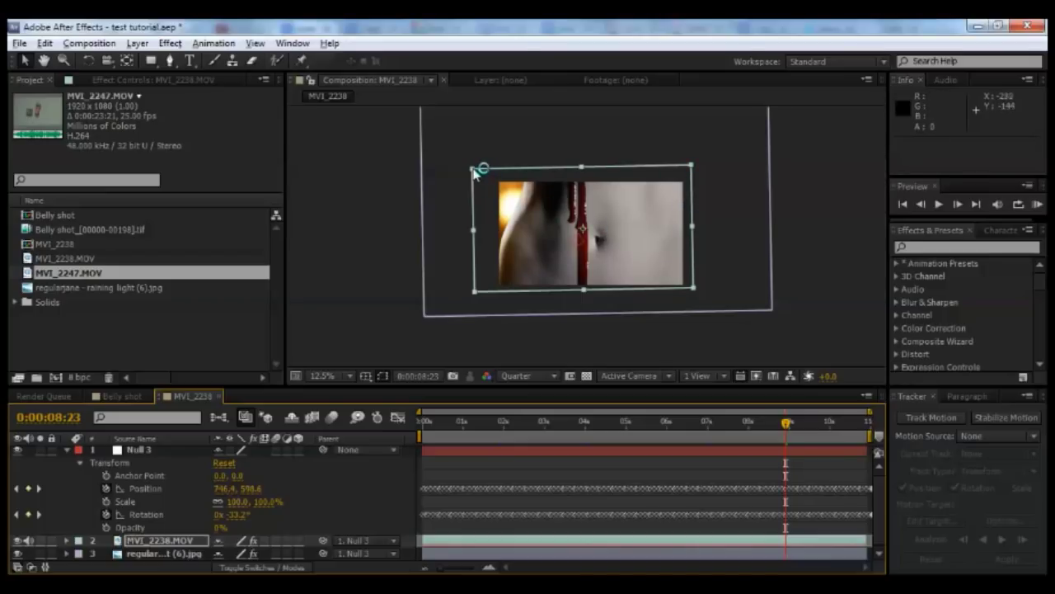
drag(474, 171, 482, 174)
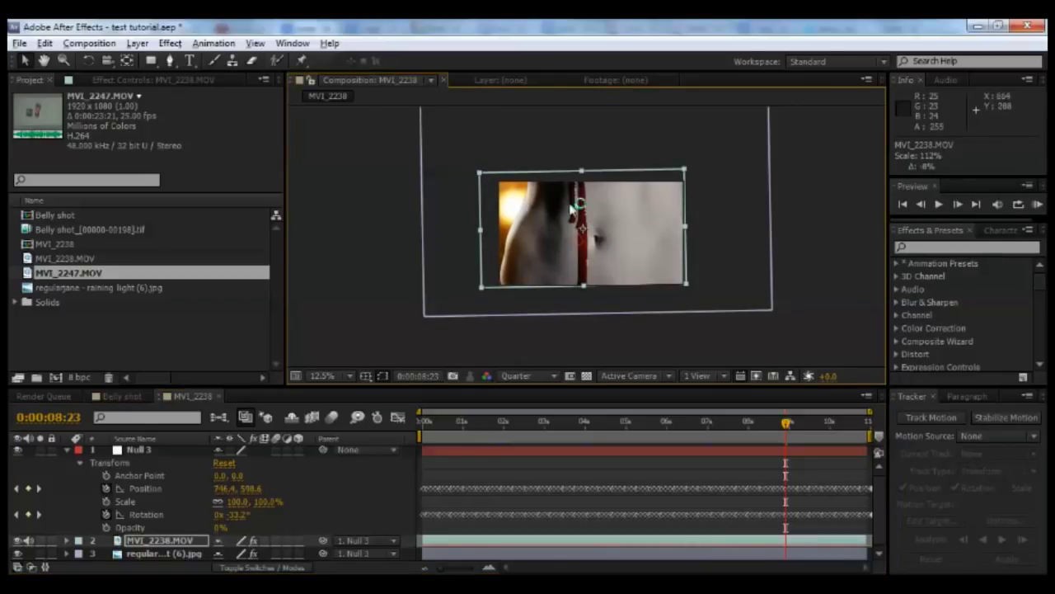
drag(642, 230, 645, 234)
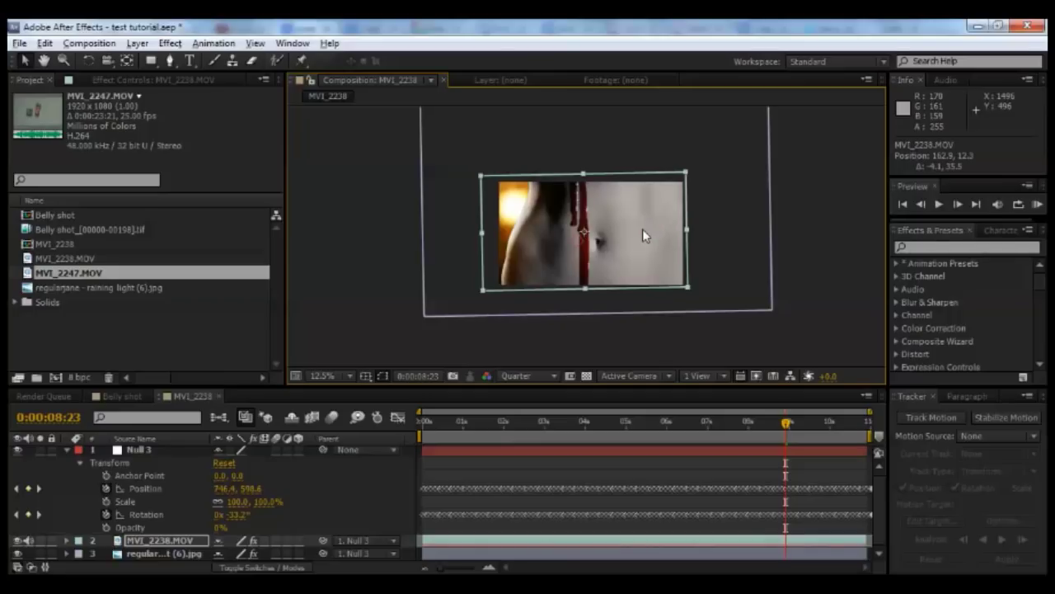
key(period)
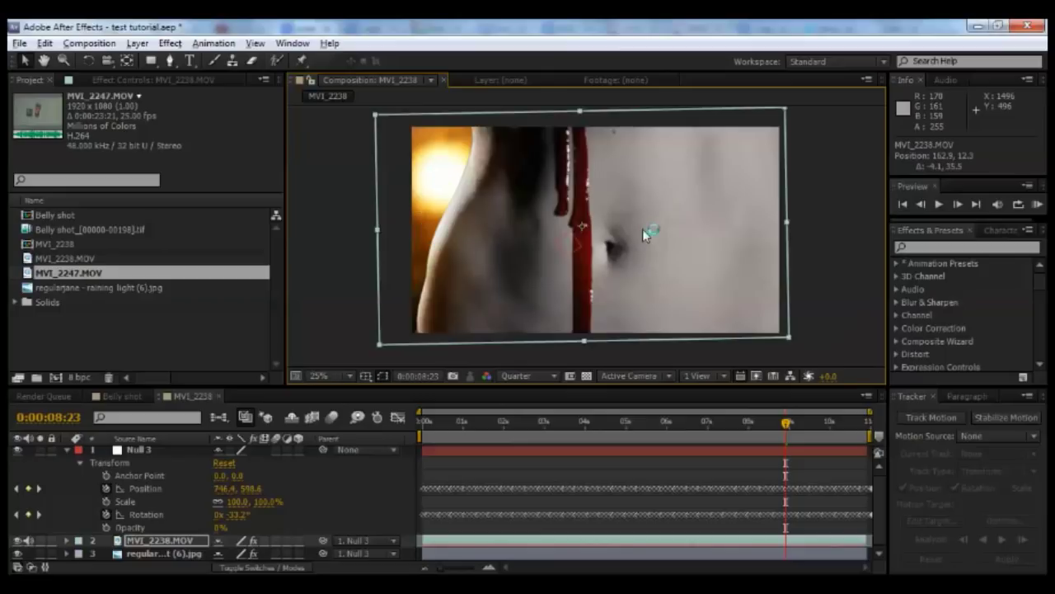
key(period)
key(comma)
key(comma)
key(comma)
key(comma)
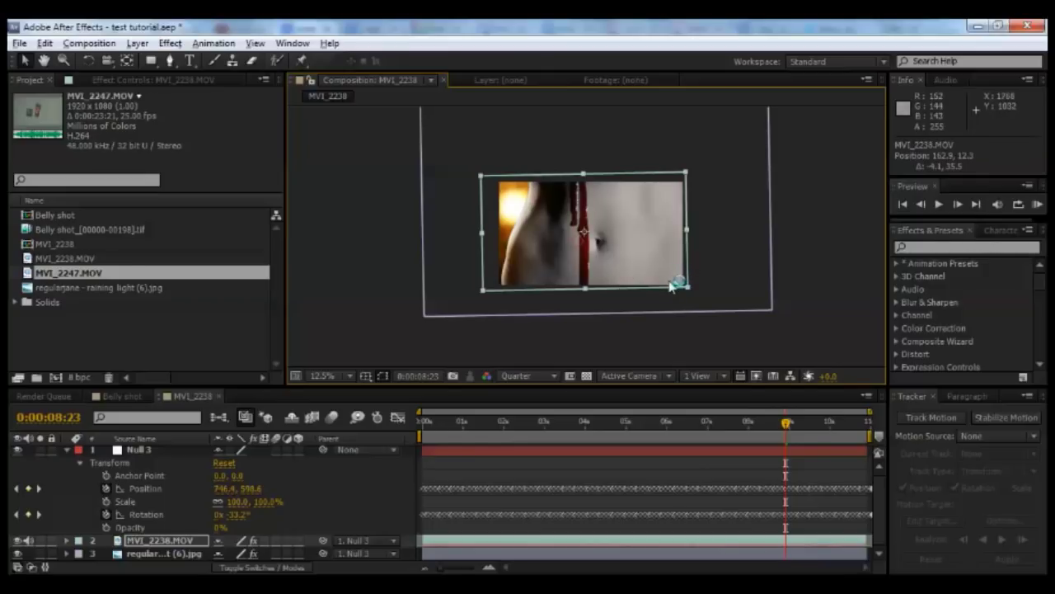
key(period)
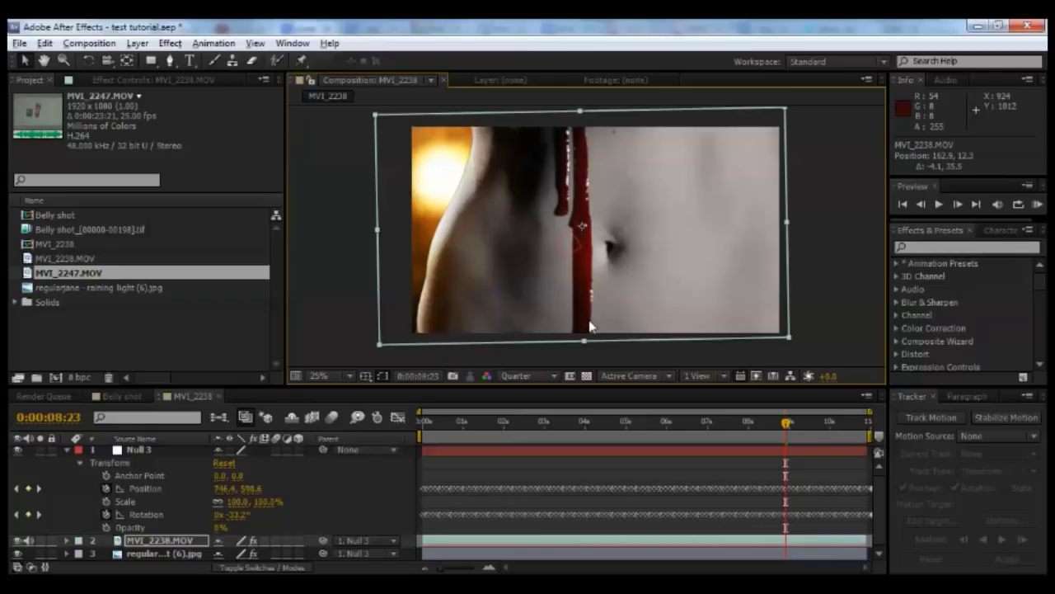
Create a new adjustment layer above the null in the MVI_2238 composition.
right_click(375, 482)
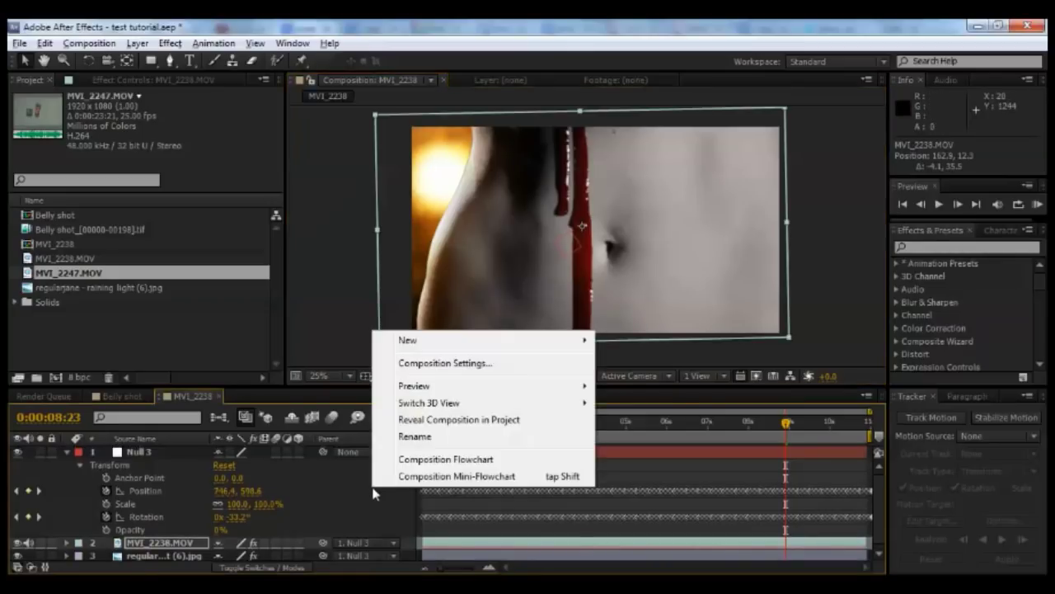
mouse_move(544, 341)
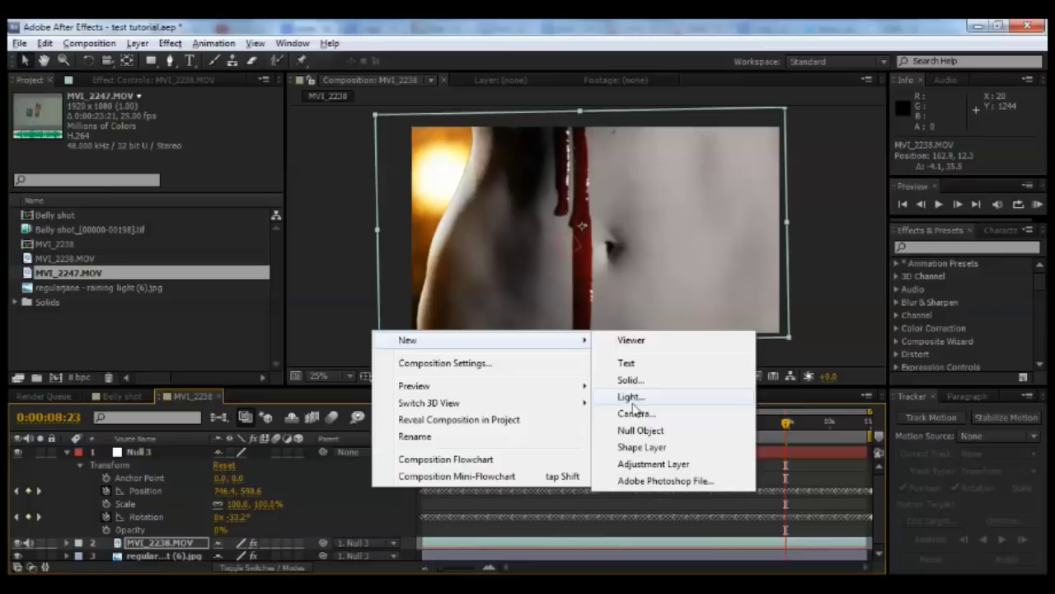
click(643, 463)
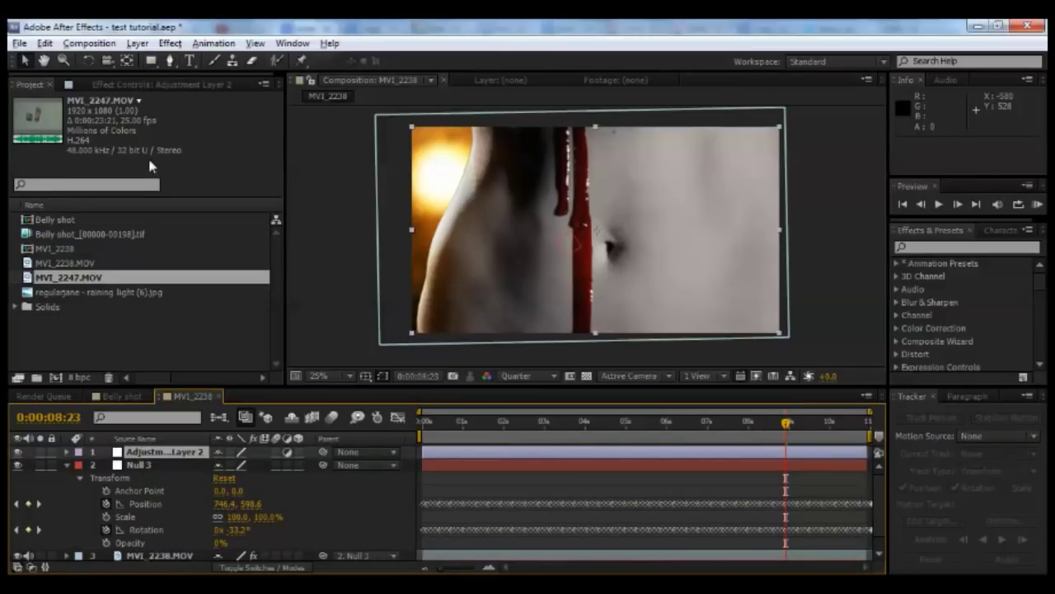
Apply the Magic Bullet Looks effect to the adjustment layer and go to the frame at 0:00:03:14.
click(173, 44)
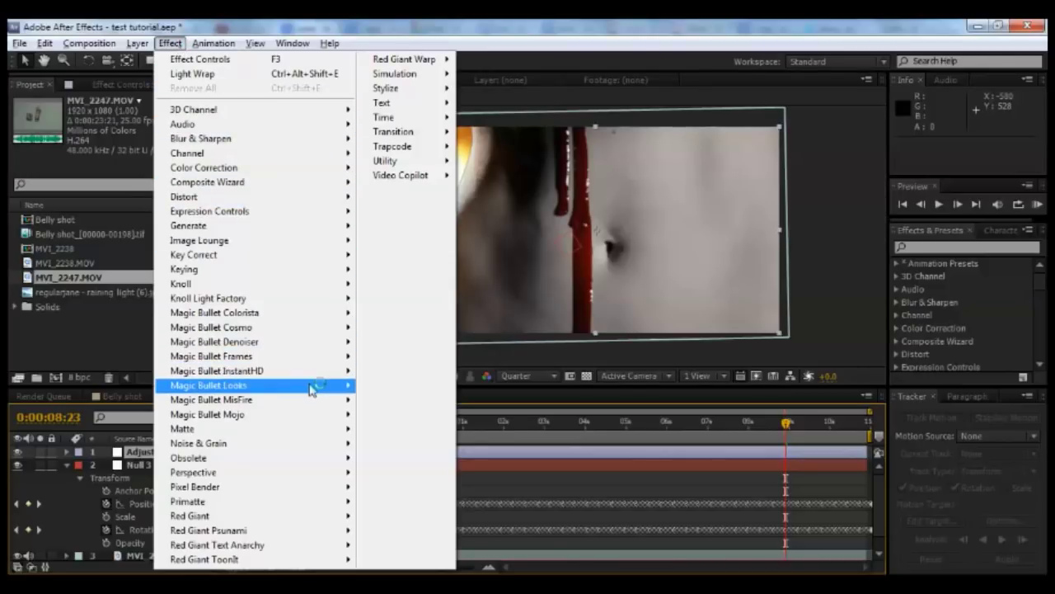
mouse_move(322, 385)
click(390, 387)
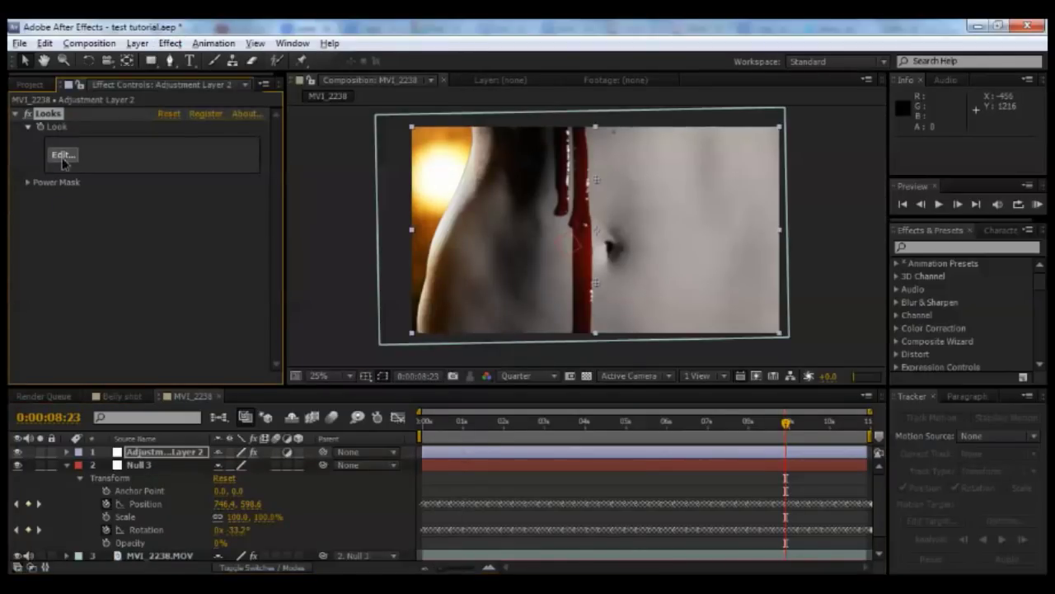
click(567, 426)
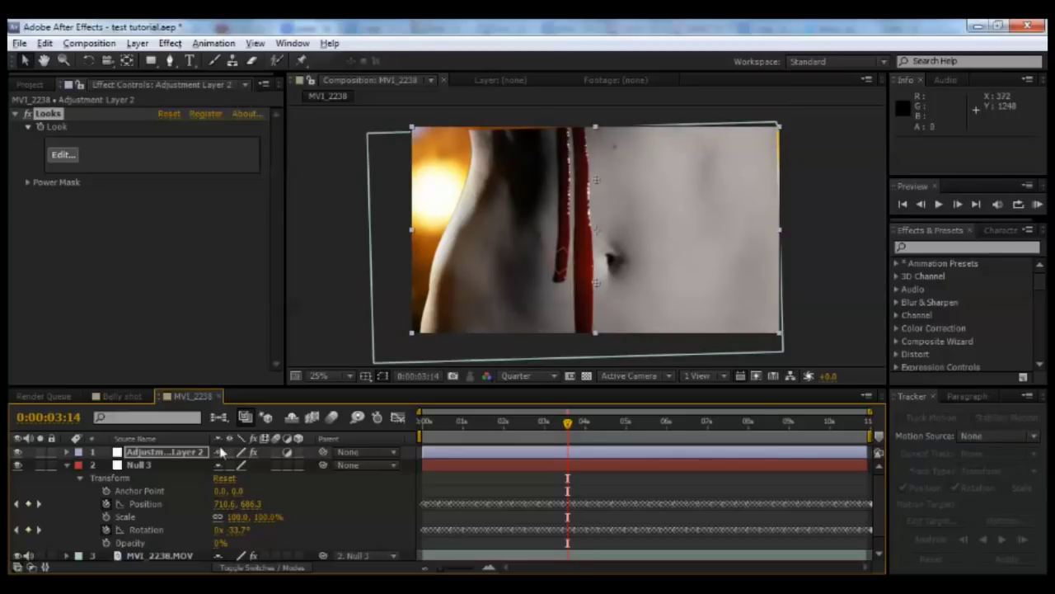
Reposition the MVI_2238.MOV layer in the composition to about 193.9, 9.0.
scroll(174, 558, down, 1)
click(182, 542)
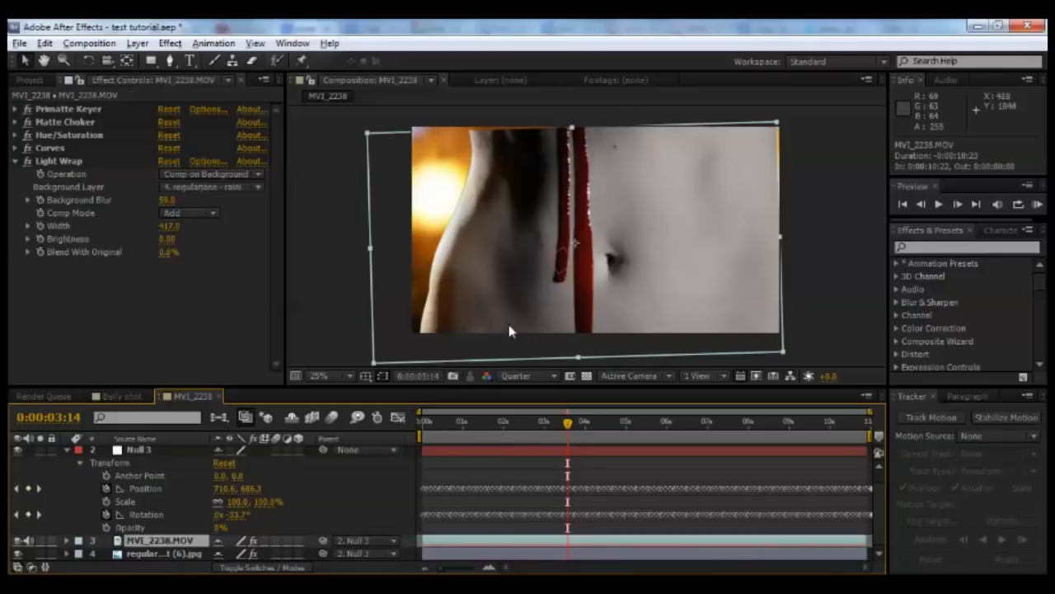
drag(751, 174, 756, 170)
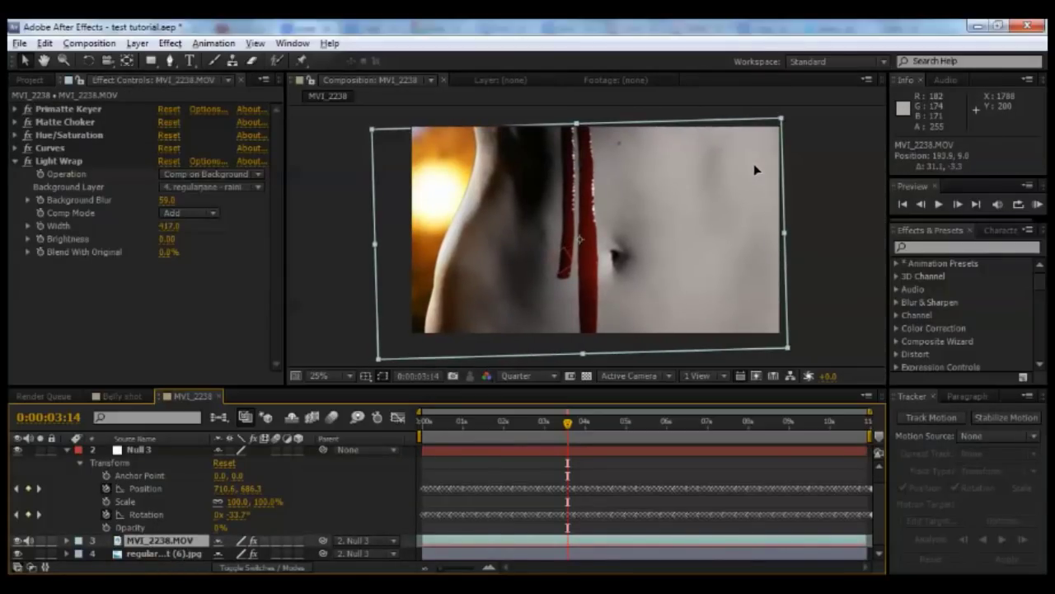
click(754, 166)
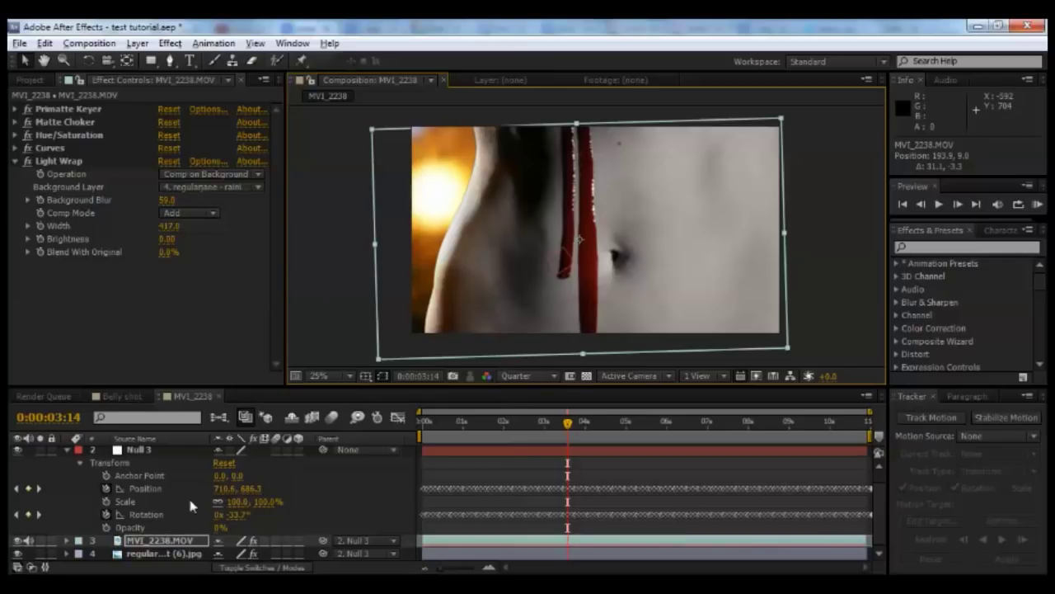
click(168, 539)
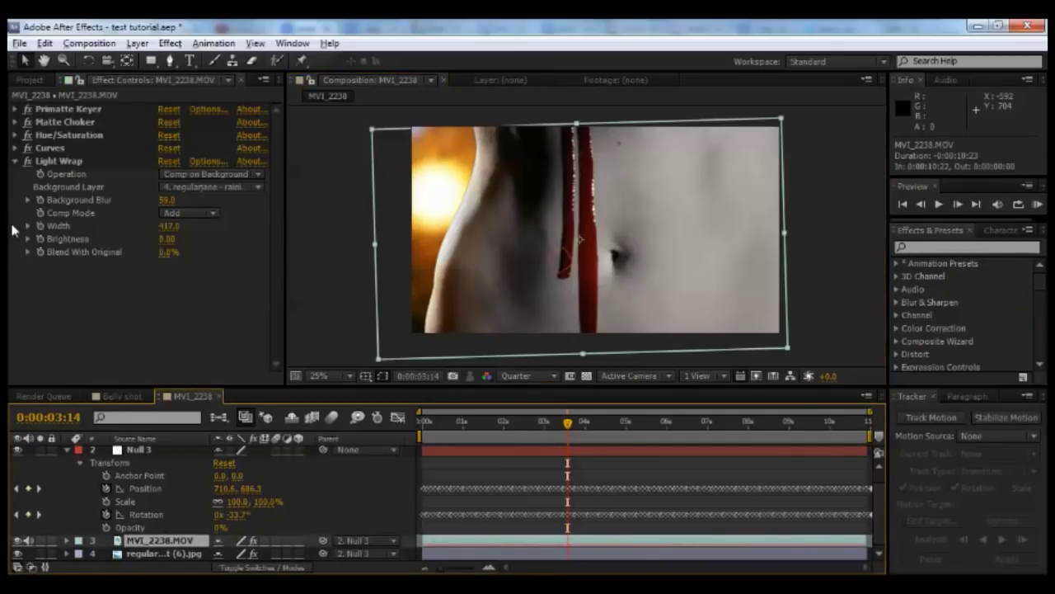
click(178, 45)
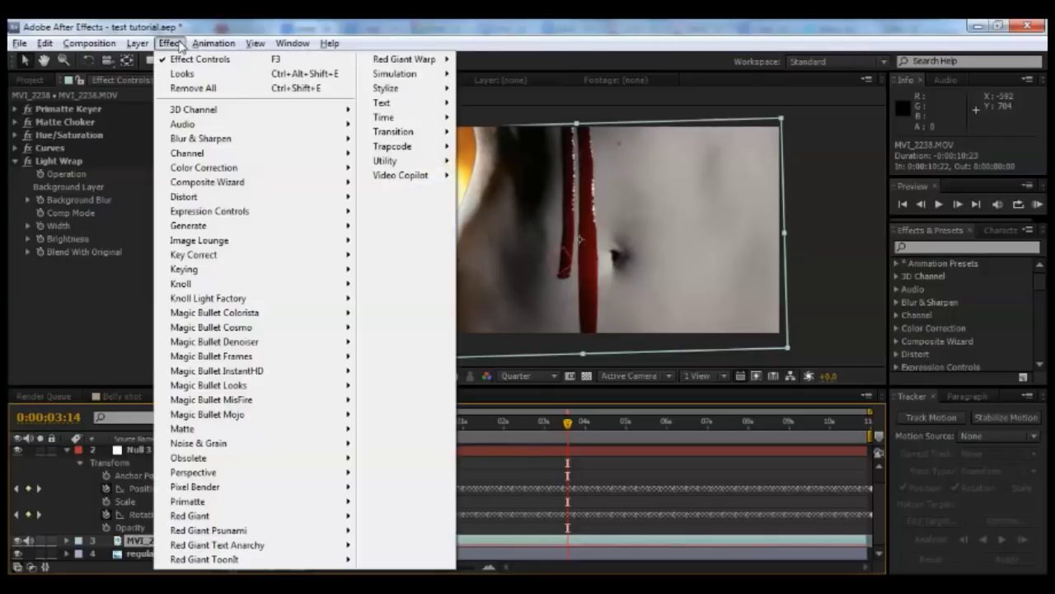
click(182, 73)
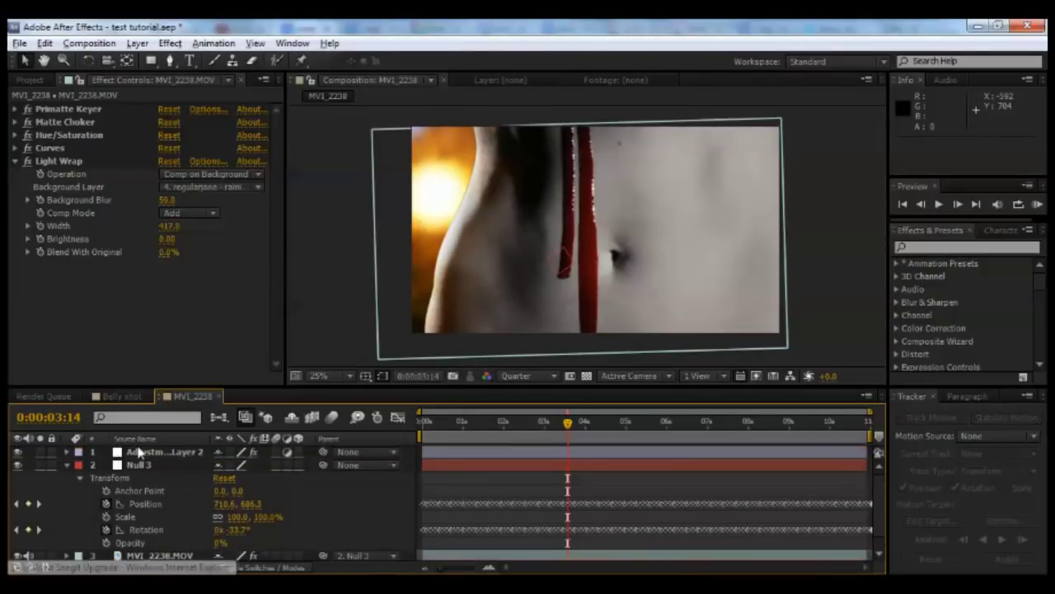
Open the Looks editor of the adjustment layer's effect and apply the Basic look preset.
click(139, 456)
click(63, 155)
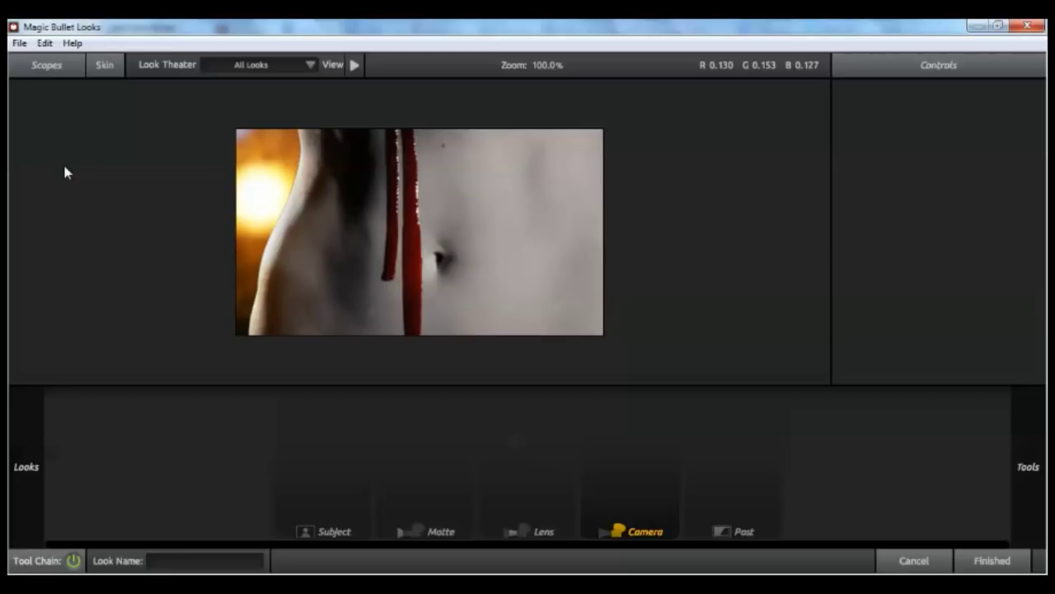
mouse_move(12, 184)
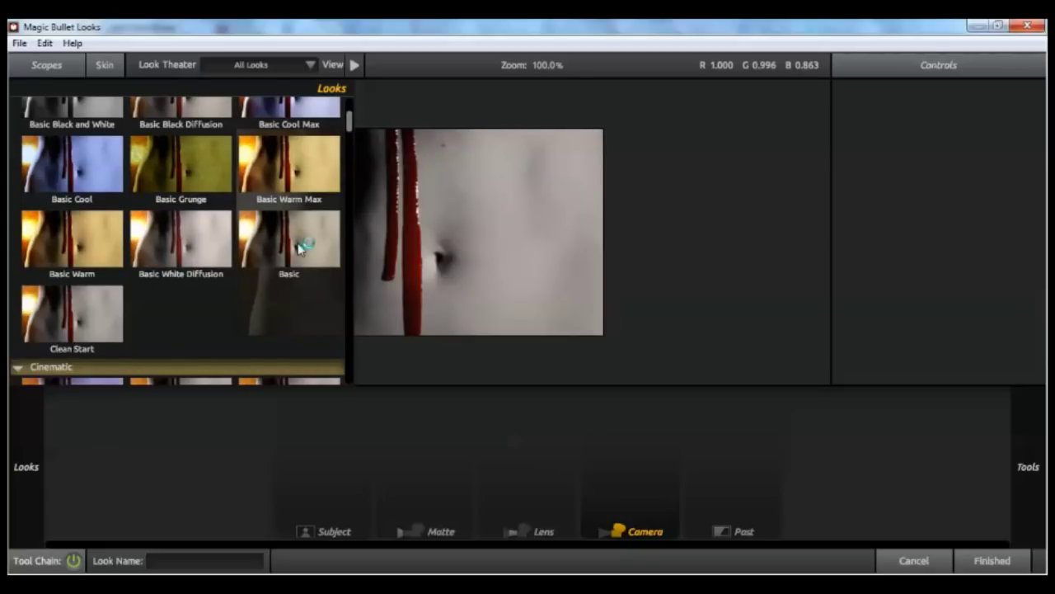
click(305, 248)
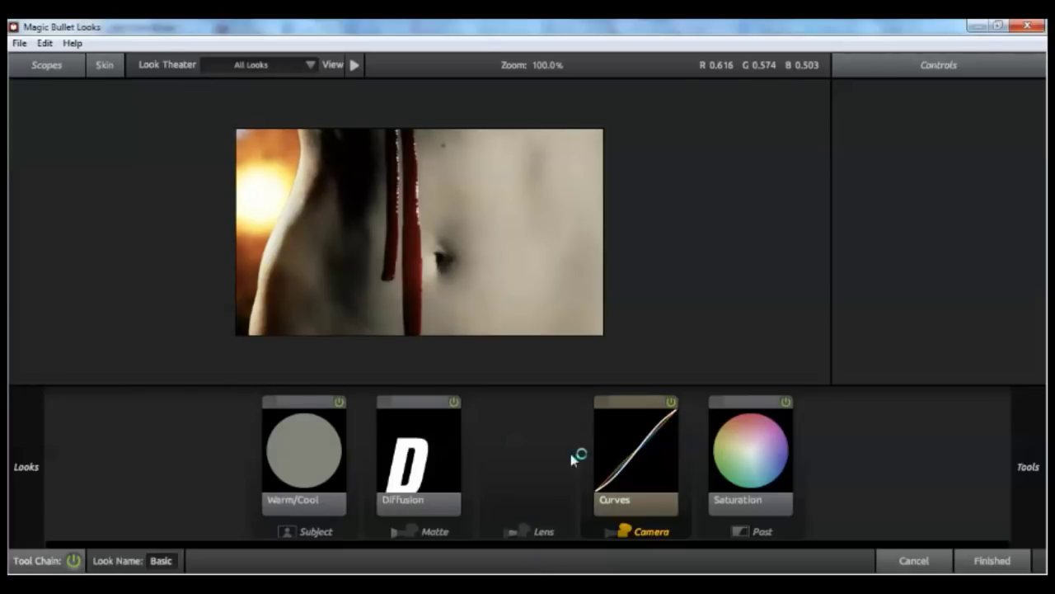
Delete the Warm/Cool tool from the look and set the Curves contrast to +1.030.
click(339, 403)
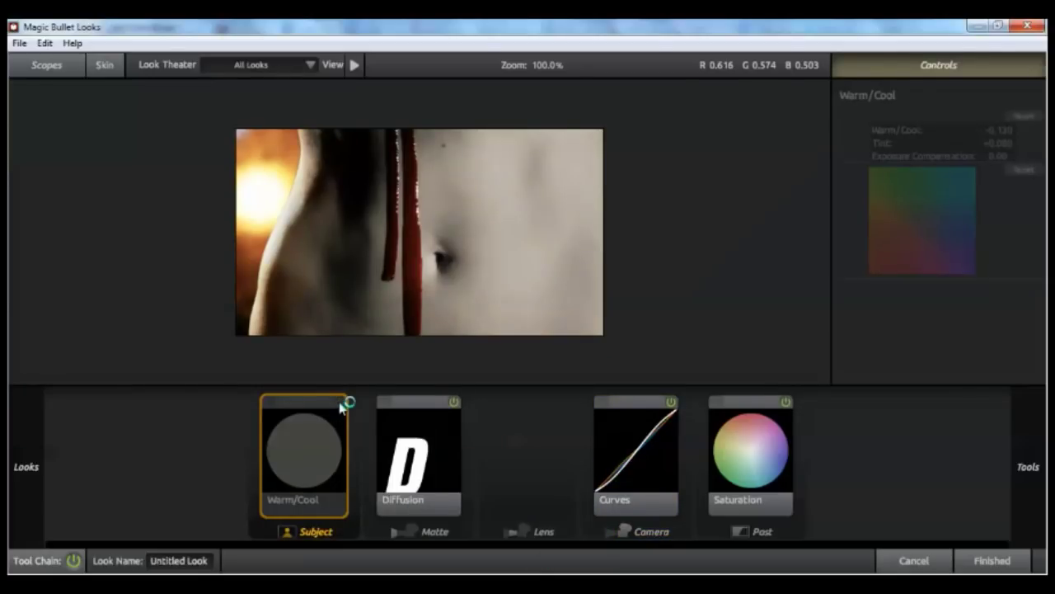
key(Delete)
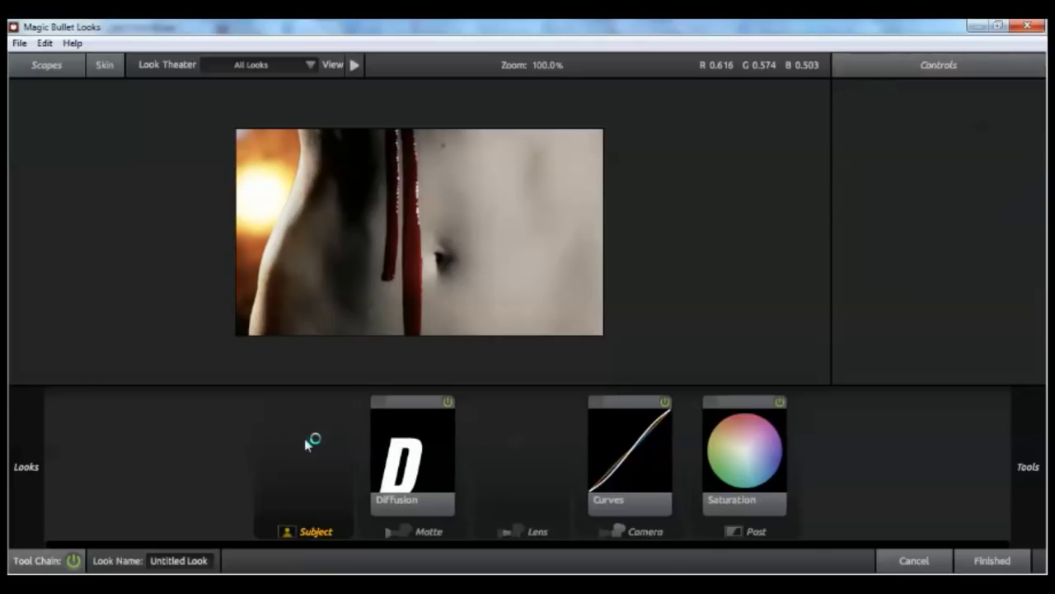
click(600, 465)
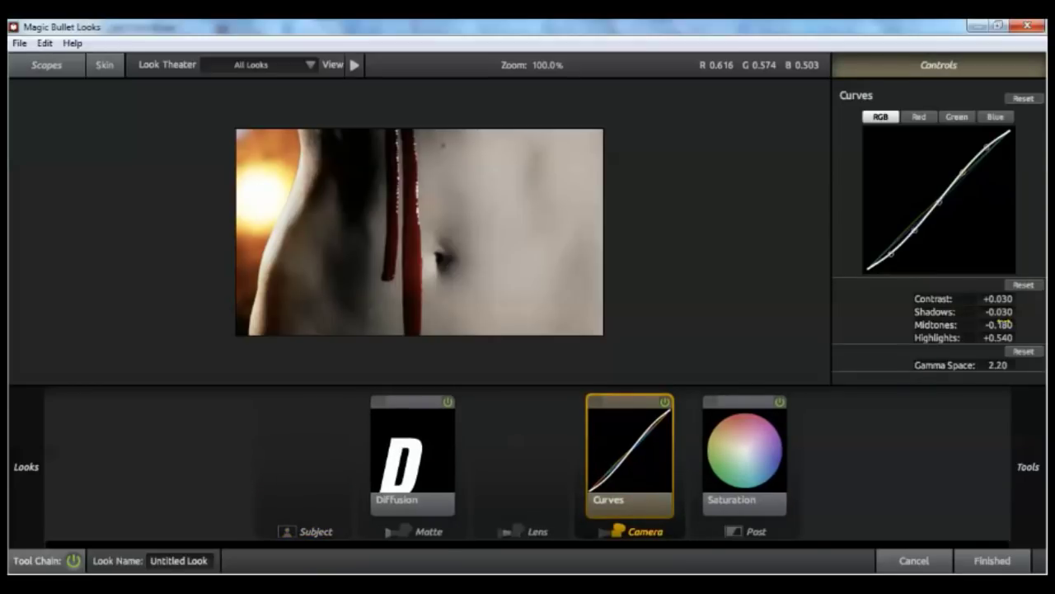
drag(996, 299, 1052, 299)
scroll(447, 229, up, 1)
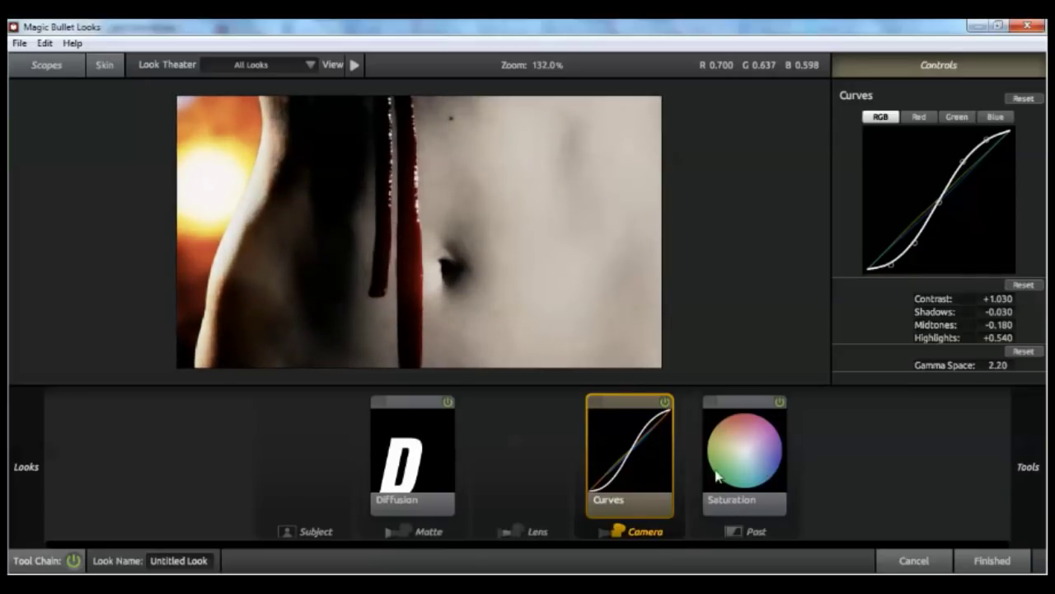
Add a Telecine Net tool to the Post stage and set its strength to 46%.
mouse_move(1041, 253)
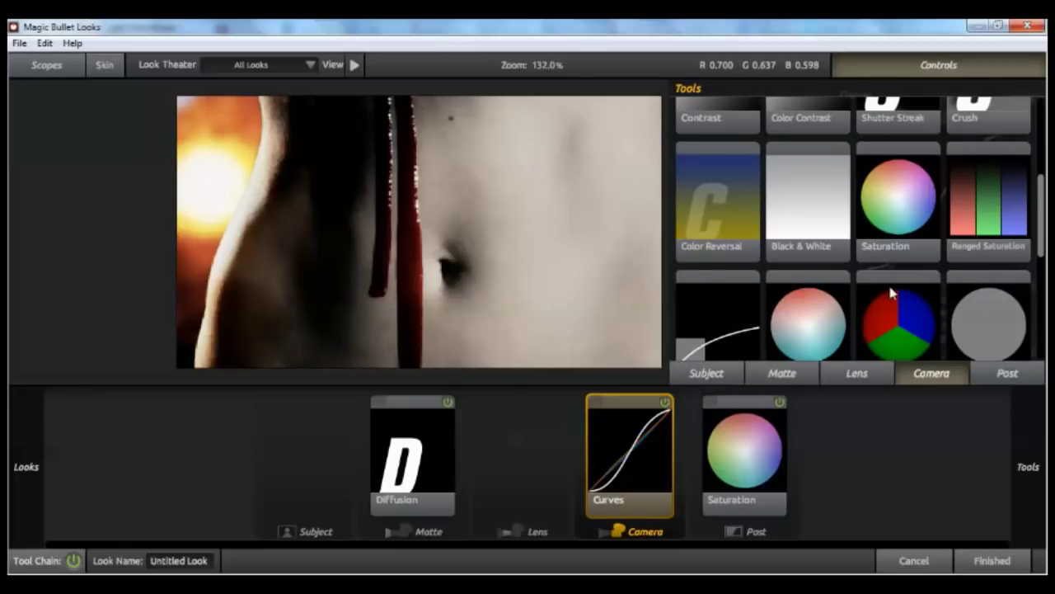
scroll(881, 289, up, 3)
scroll(885, 272, down, 1)
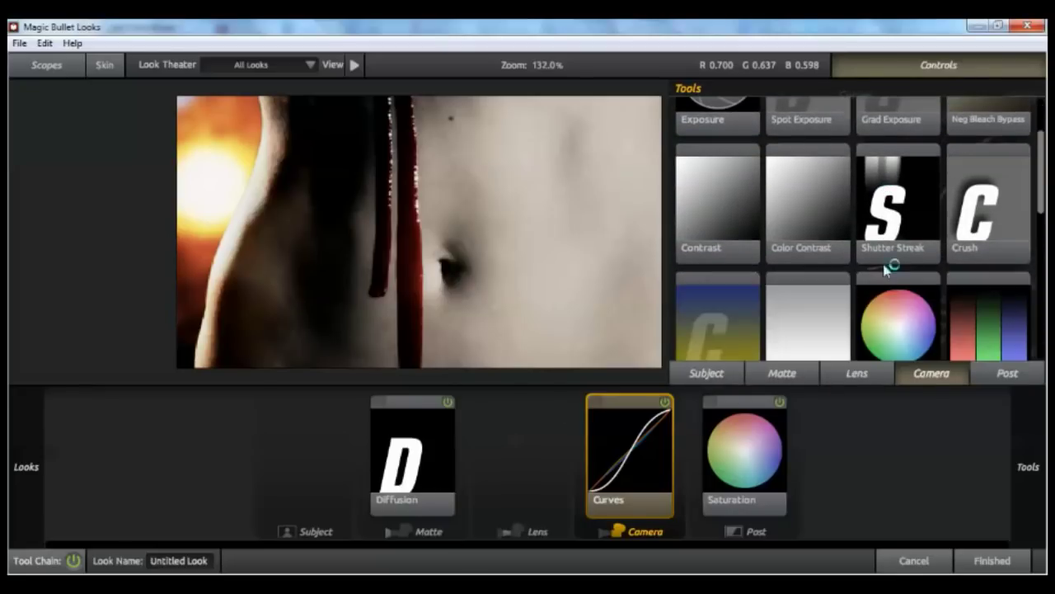
click(1012, 373)
drag(907, 227, 804, 437)
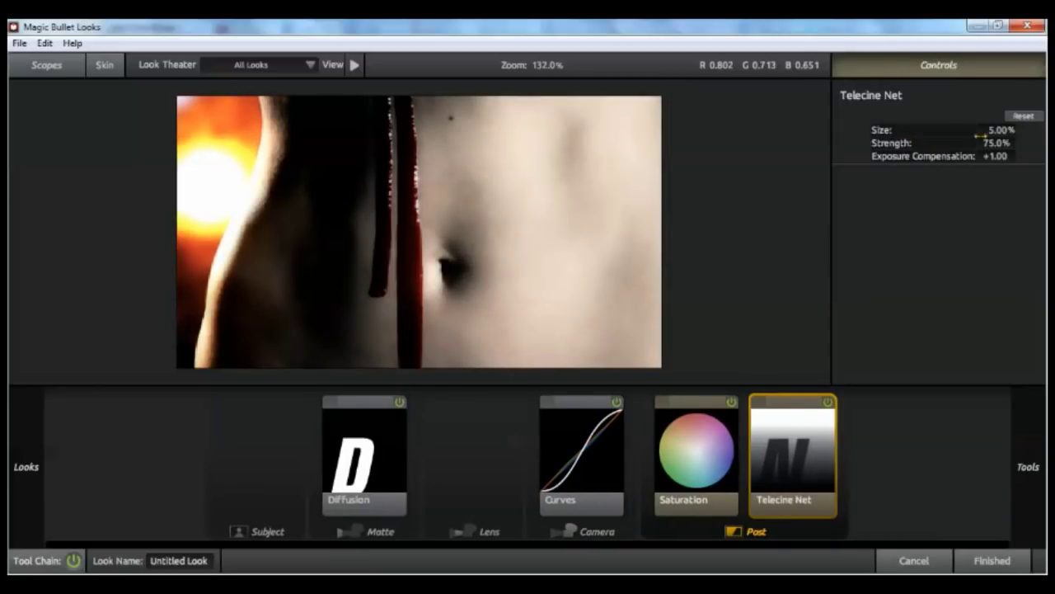
drag(996, 143, 972, 143)
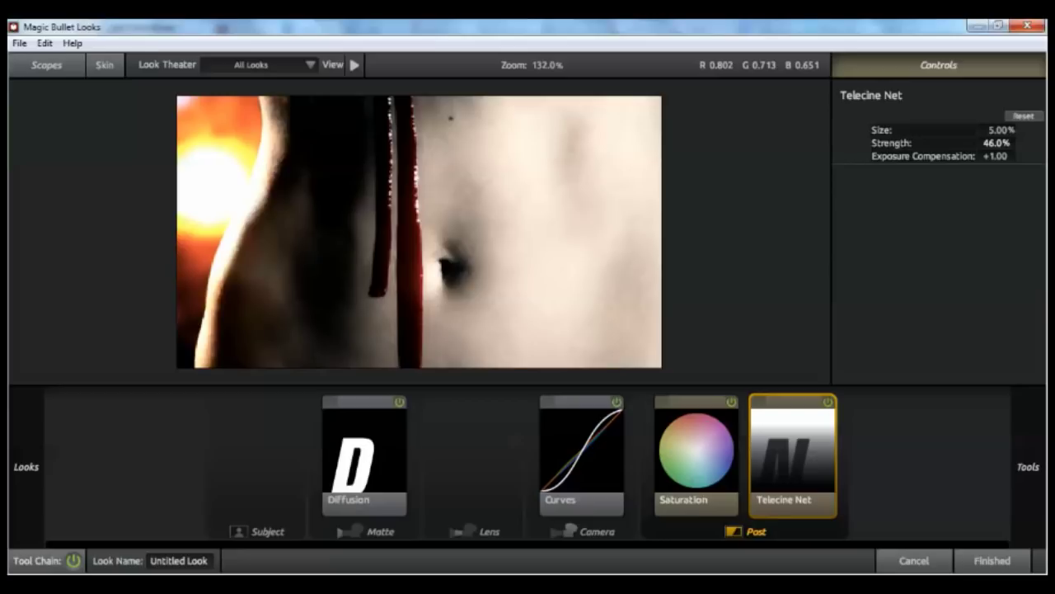
Add a Gradient tool to the Matte stage and move its first point outside the image to about X +69.9%, Y +90%.
mouse_move(1028, 450)
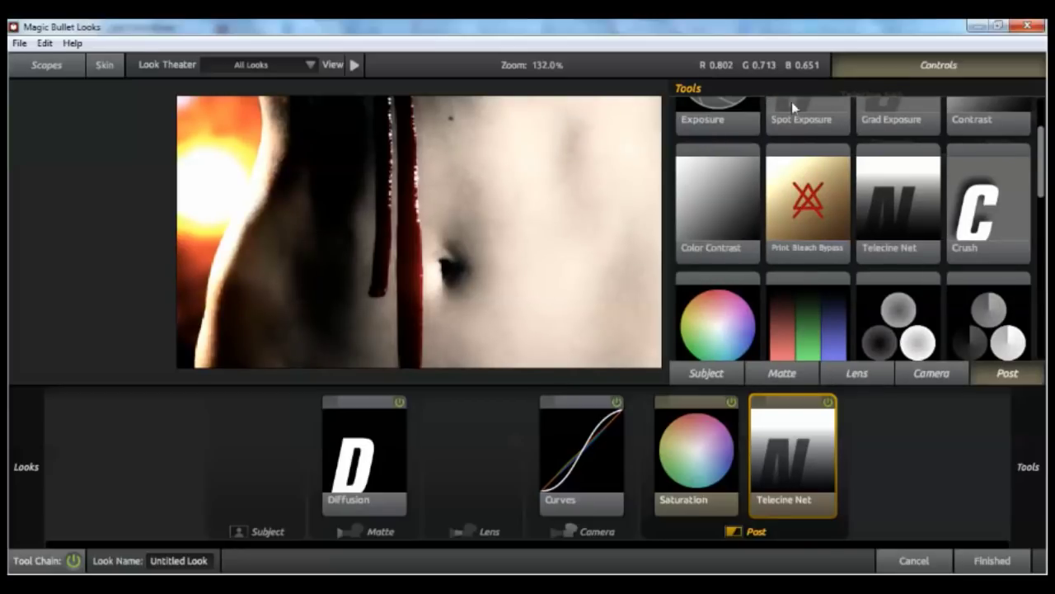
click(779, 372)
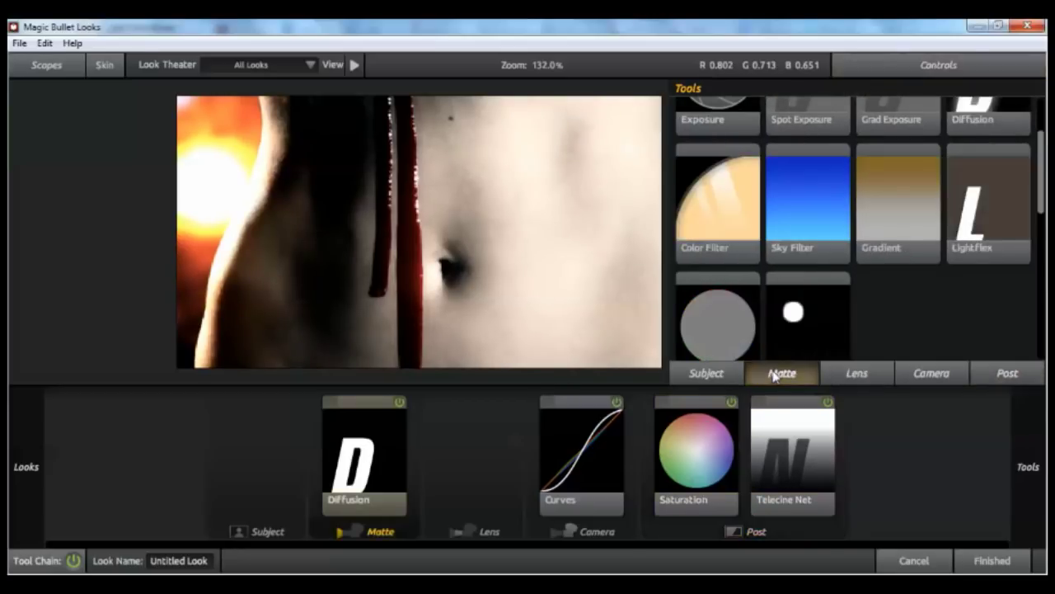
double_click(888, 224)
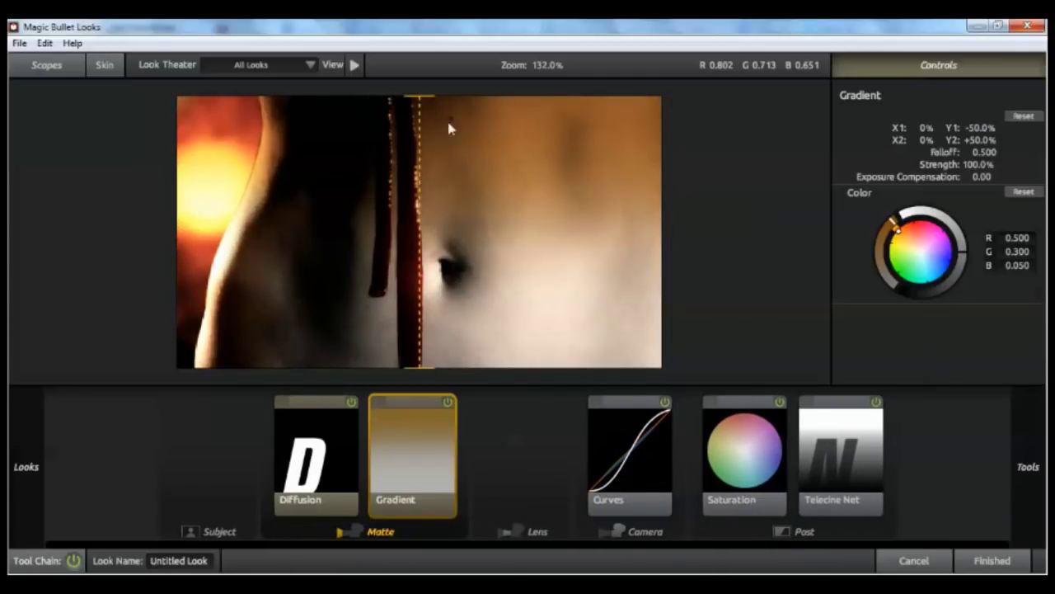
drag(426, 98, 420, 367)
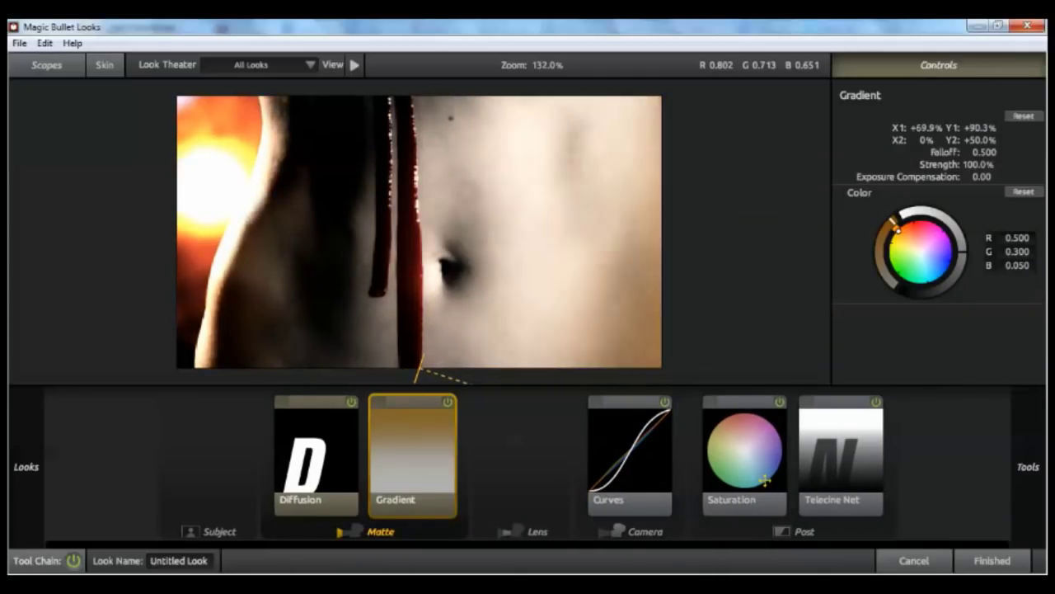
Set the Gradient's color to about RGB 0.473, 0.551, 0.628 and its second point to about -7.9%, -11.2%, comparing it off and on.
drag(906, 236, 934, 264)
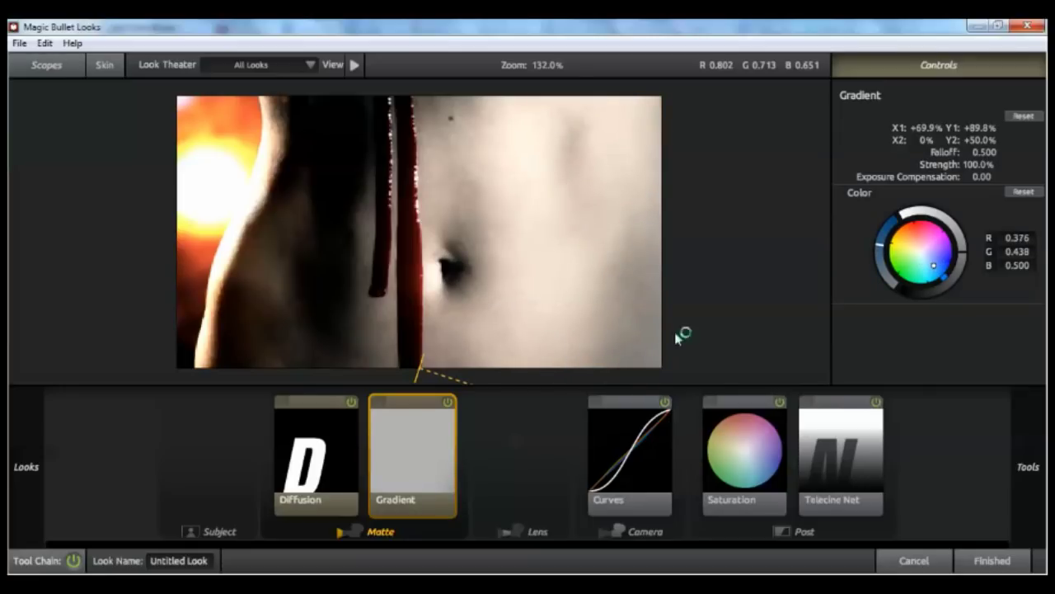
drag(416, 367, 388, 196)
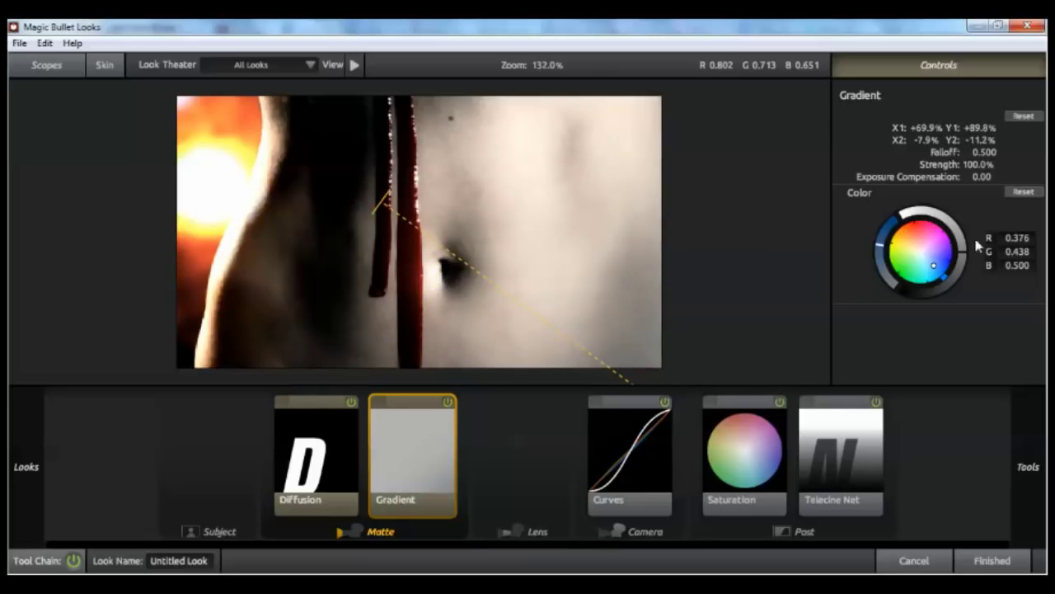
drag(952, 230, 956, 231)
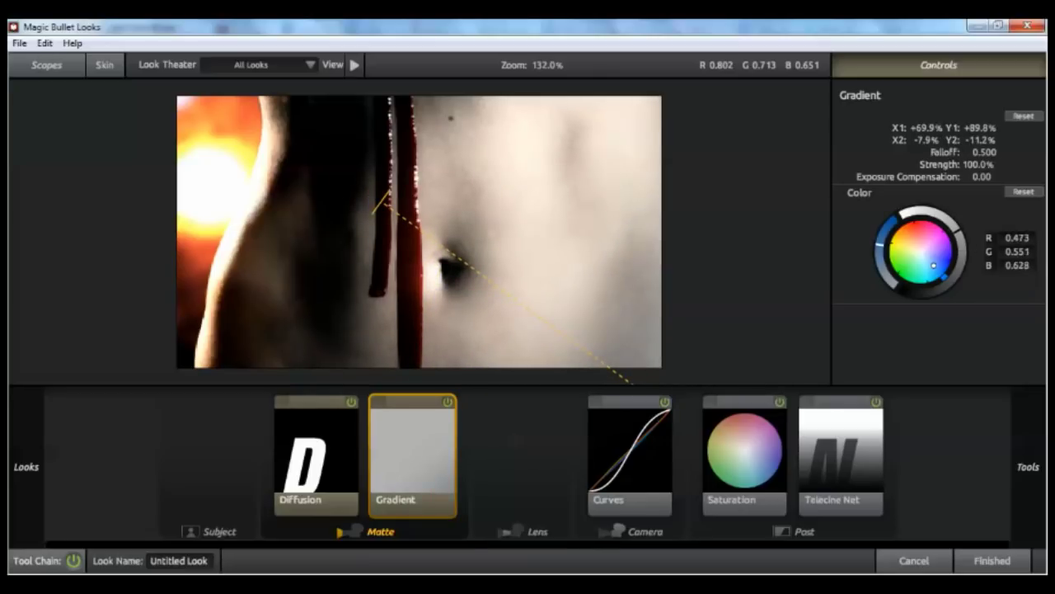
click(448, 402)
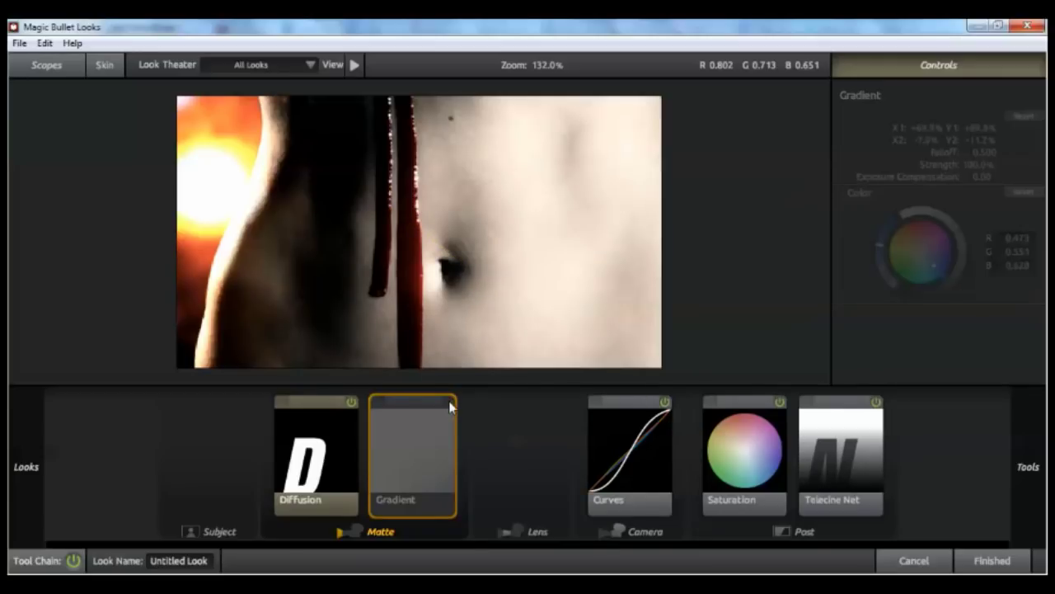
click(447, 402)
click(447, 402)
click(447, 402)
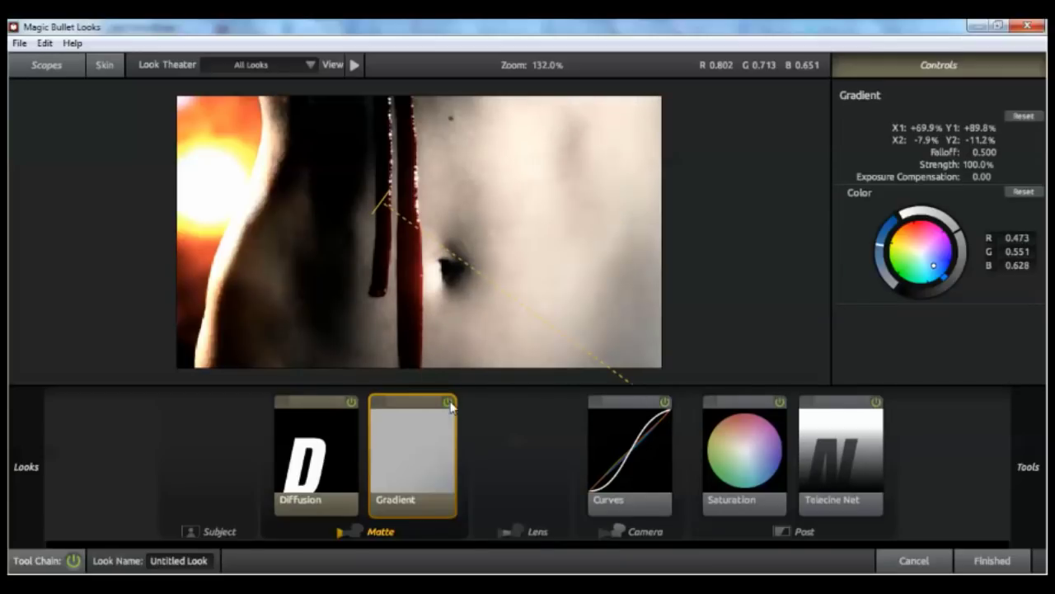
Add a Vignette tool to the Lens stage with a radius of about 1.499 and a falloff of about 0.345.
mouse_move(1036, 434)
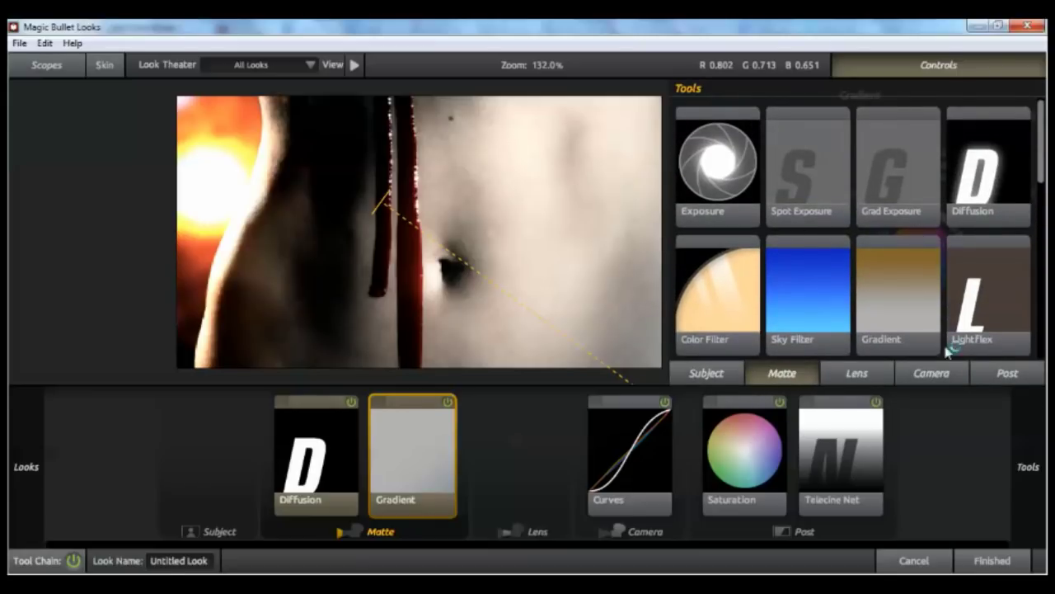
click(866, 375)
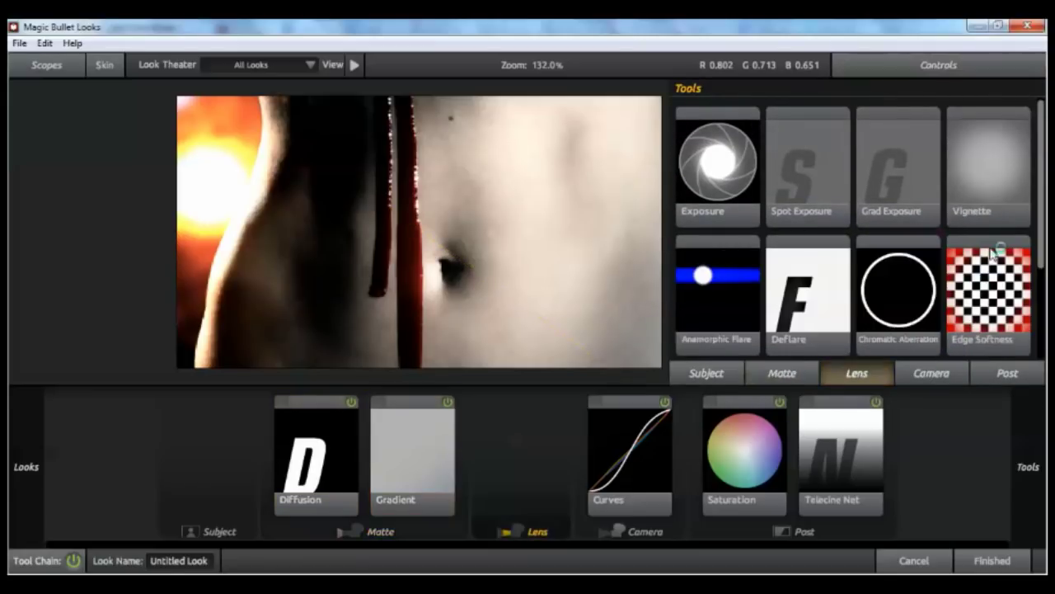
double_click(989, 200)
drag(781, 281, 844, 307)
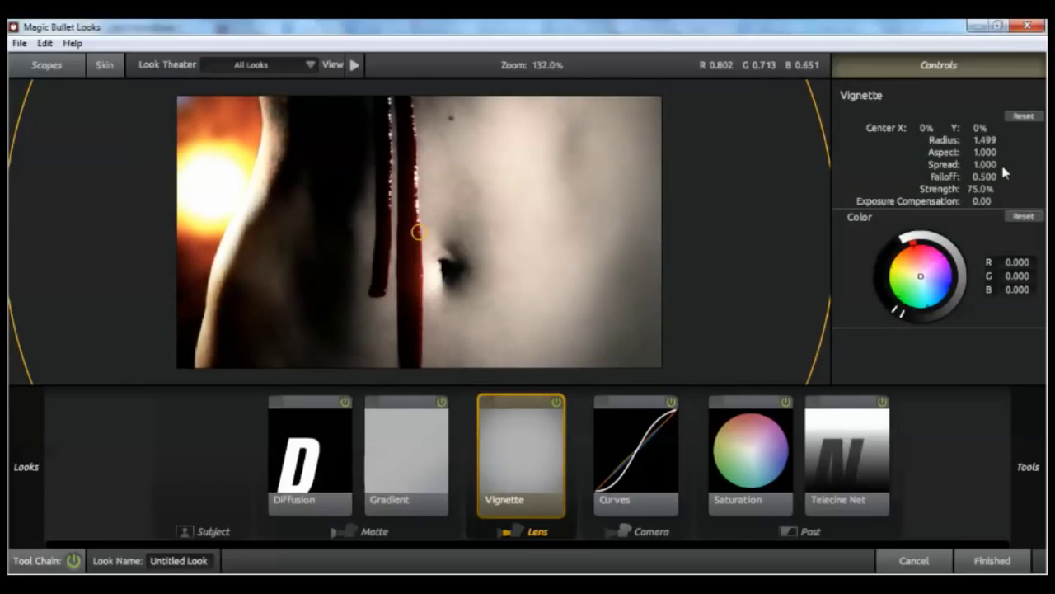
drag(985, 176, 959, 176)
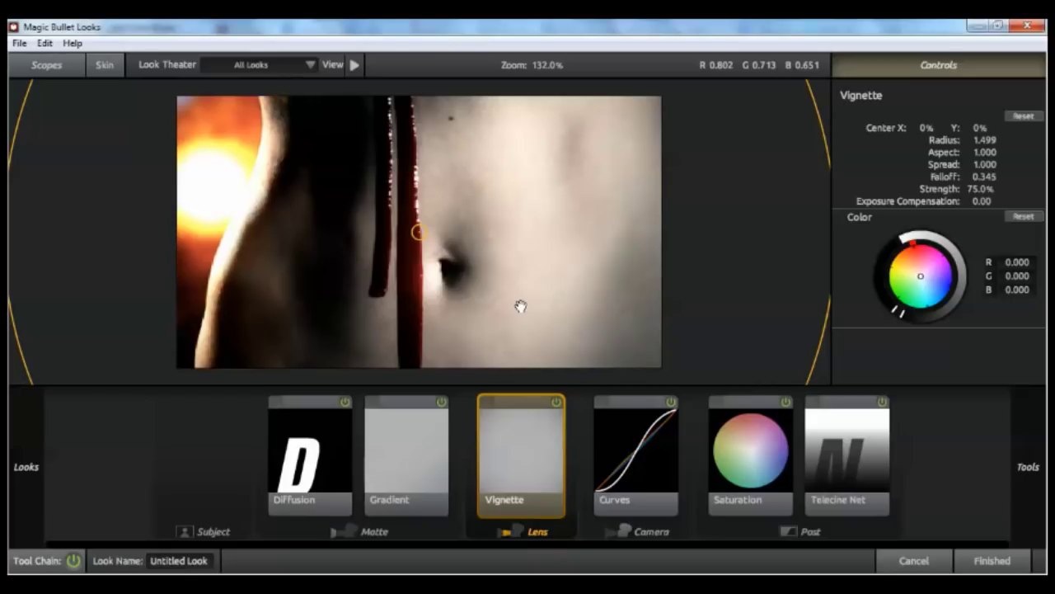
Add an Anamorphic Flare to the Lens stage with orange color RGB 2.000, 1.445, 1.286, threshold softness 1.00 and boost +0.70.
mouse_move(1022, 437)
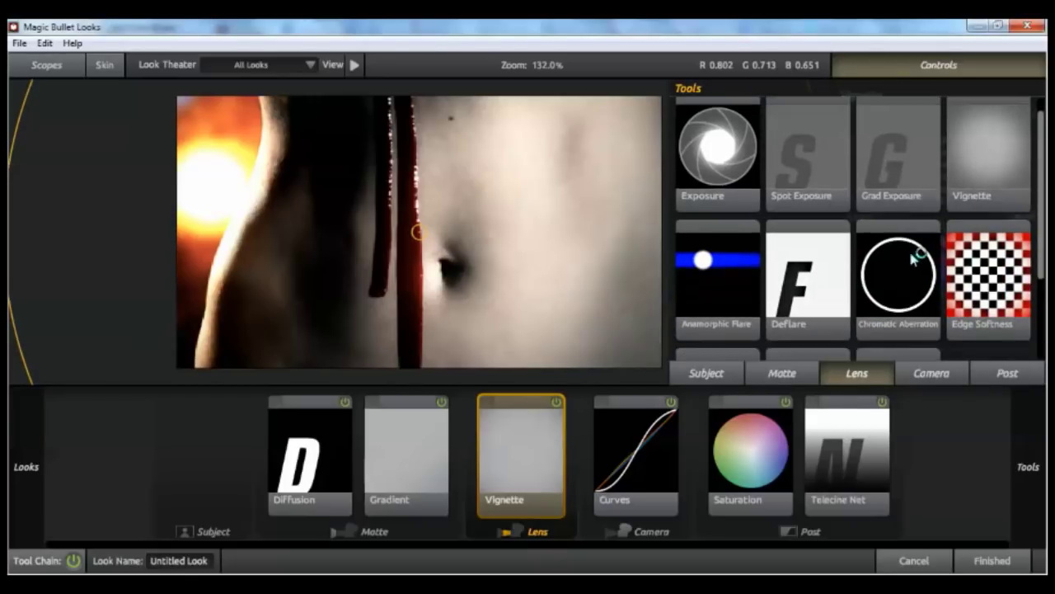
scroll(745, 266, down, 2)
double_click(728, 275)
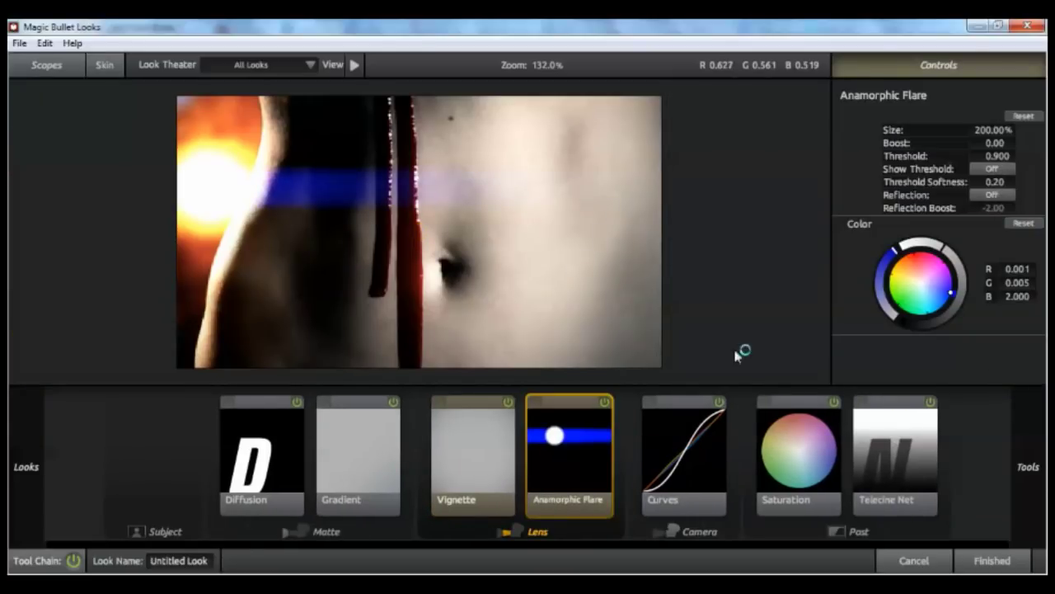
click(911, 264)
drag(911, 264, 912, 264)
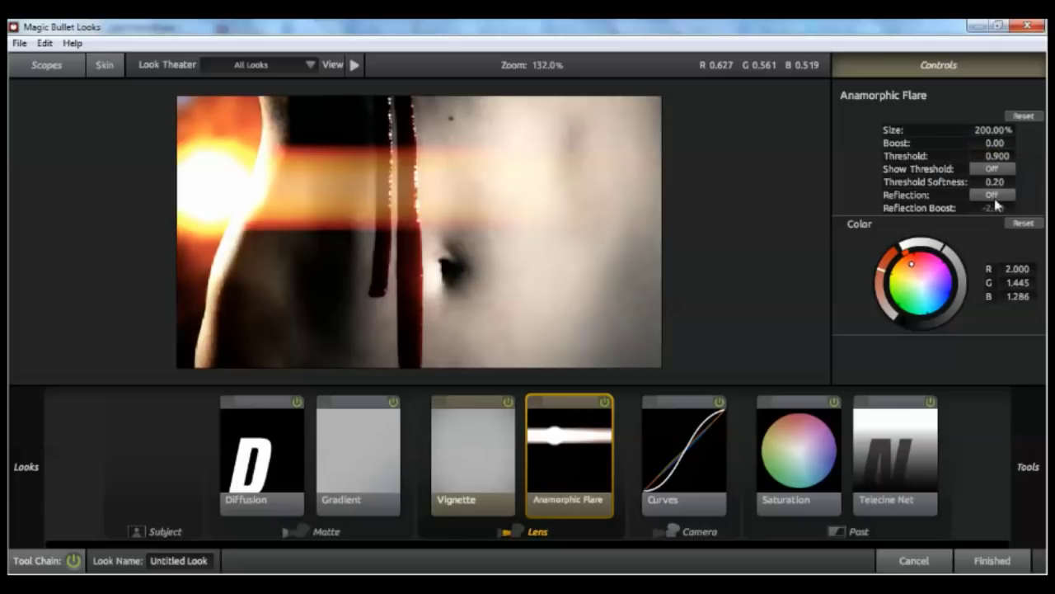
drag(998, 181, 1047, 181)
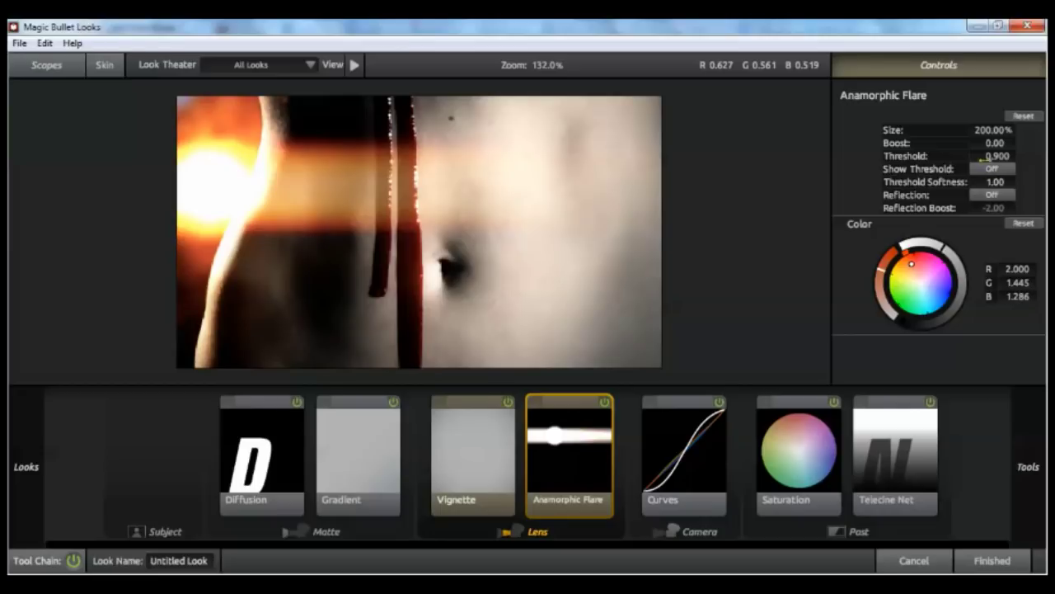
mouse_move(995, 143)
mouse_down()
mouse_move(1020, 143)
mouse_move(986, 143)
mouse_up()
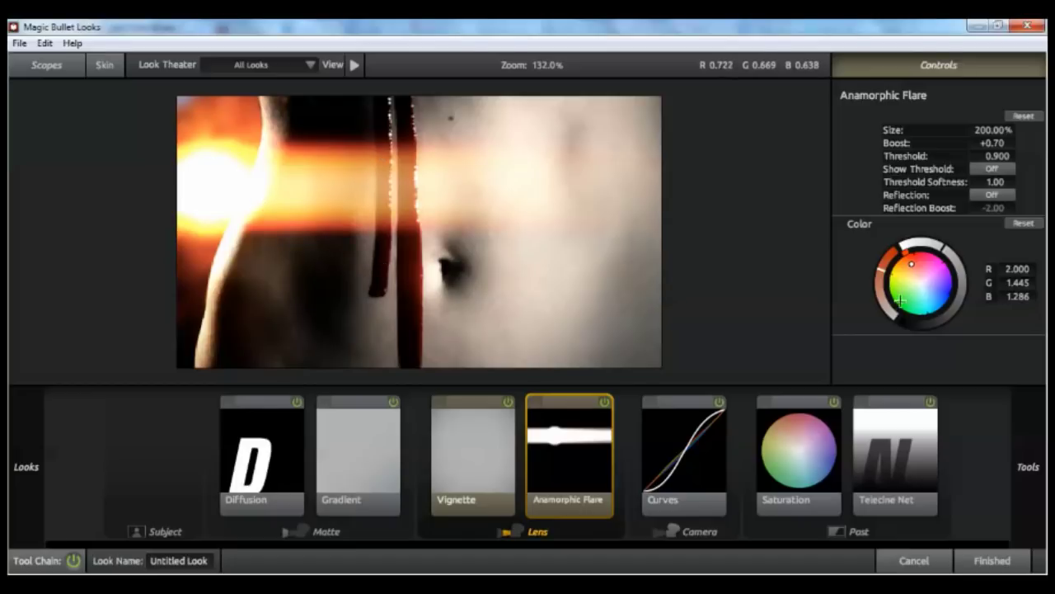
Try a brighter, cooler color of about RGB 0.622, 0.647, 0.649 on the Matte stage's Diffusion tool.
click(353, 459)
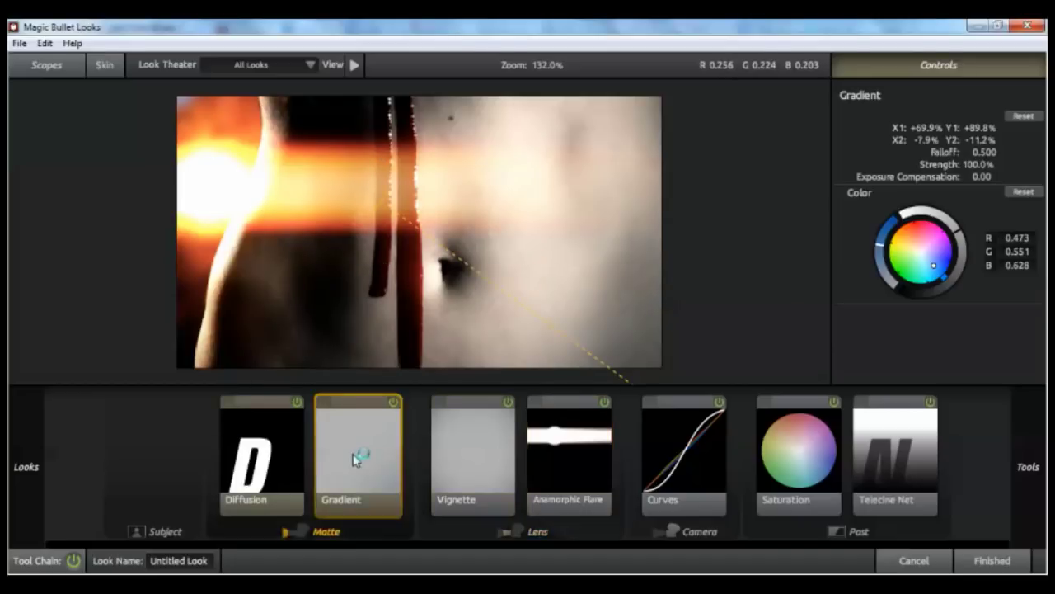
click(298, 458)
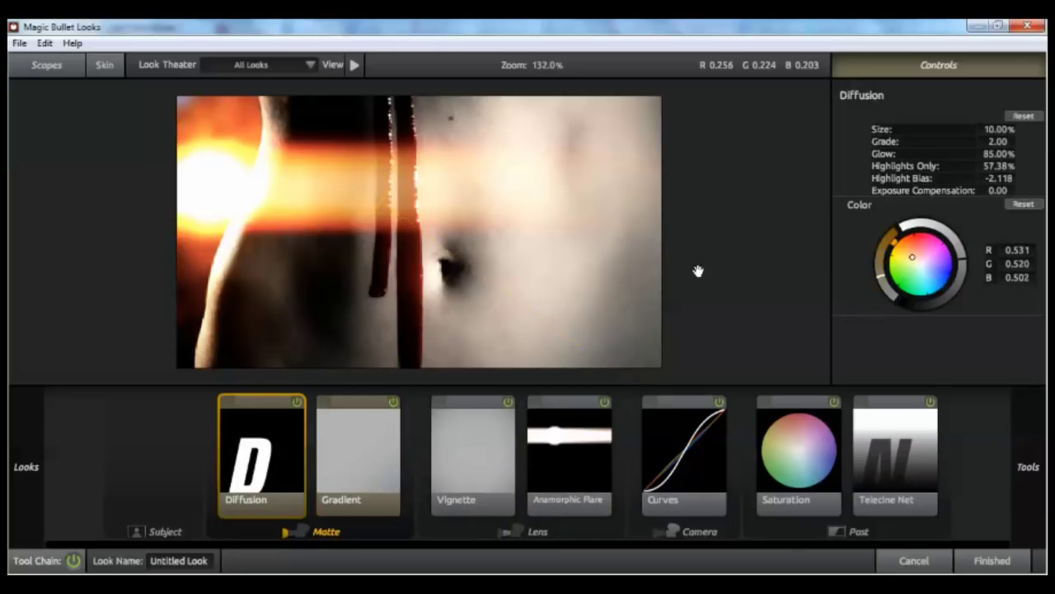
drag(939, 258, 924, 273)
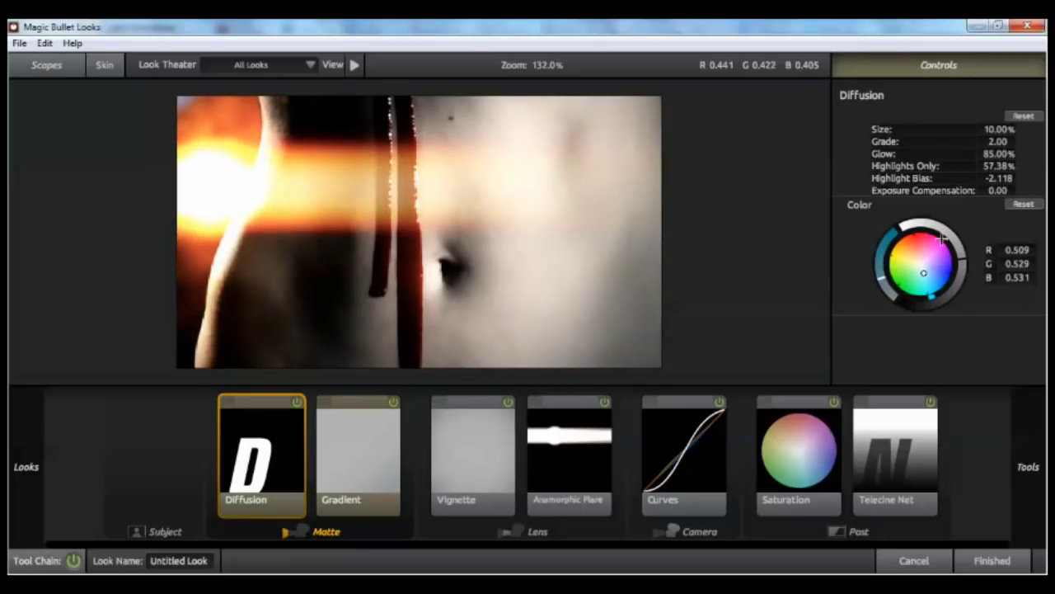
drag(943, 239, 950, 238)
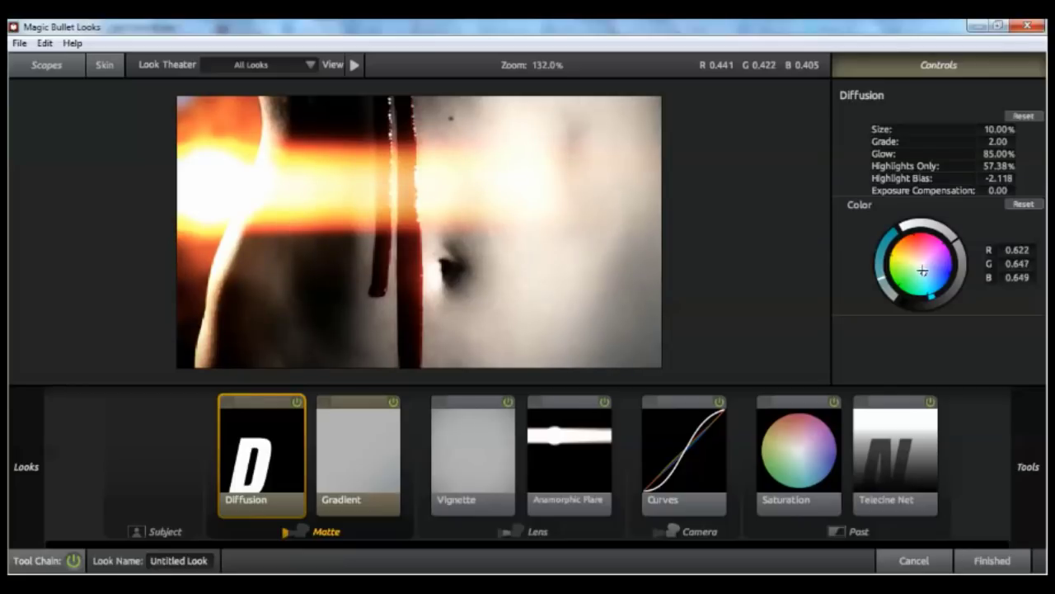
scroll(396, 231, down, 1)
scroll(396, 231, up, 2)
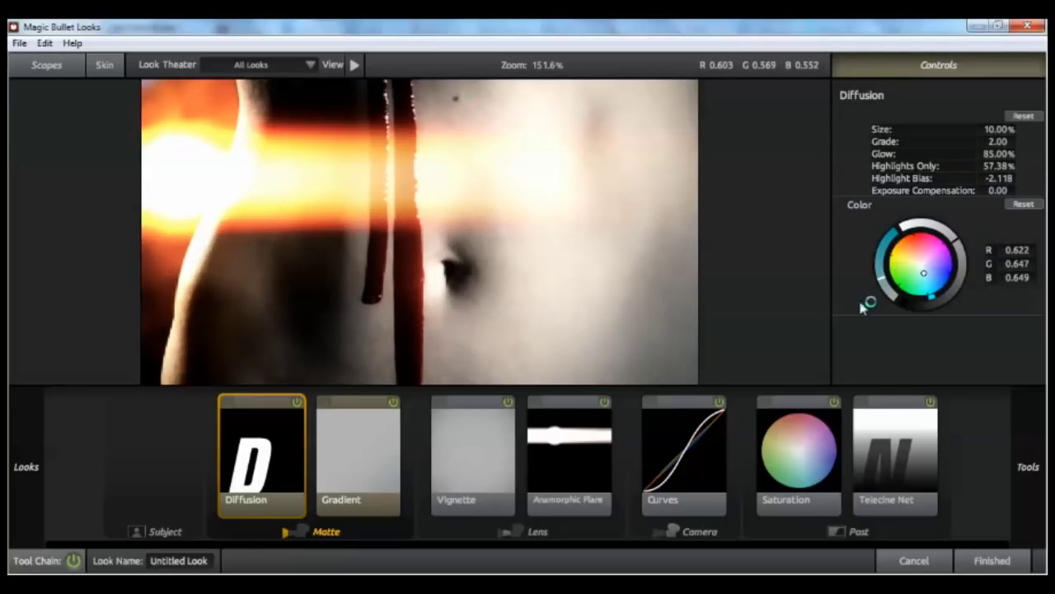
Set the Diffusion tool's color to a warm, darker RGB of about 0.419, 0.413, 0.401 and apply the finished look to the adjustment layer.
click(913, 258)
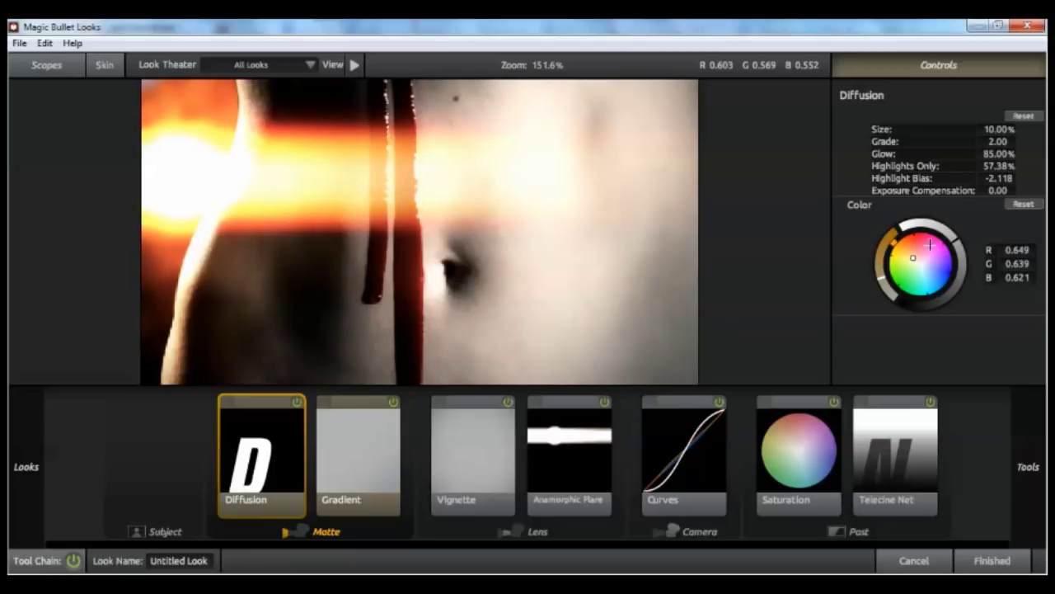
drag(953, 241, 960, 277)
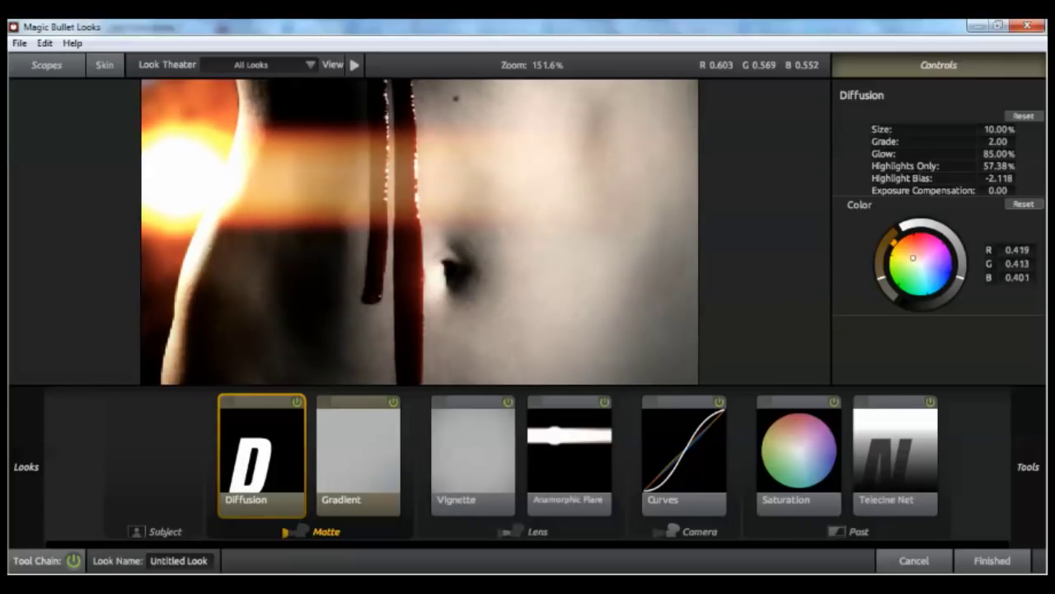
scroll(514, 242, down, 2)
scroll(513, 242, up, 1)
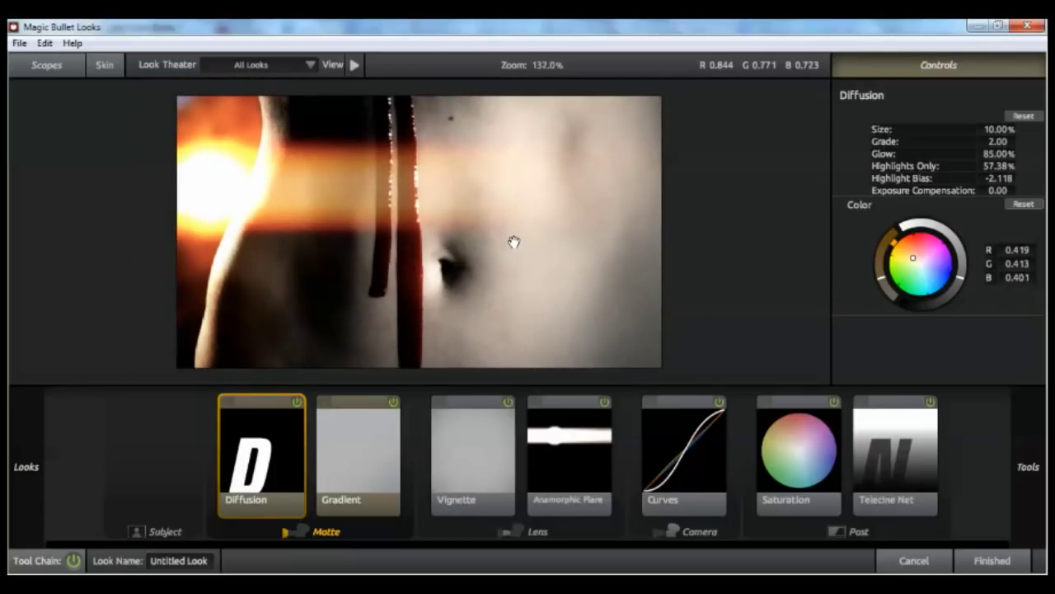
scroll(499, 250, up, 1)
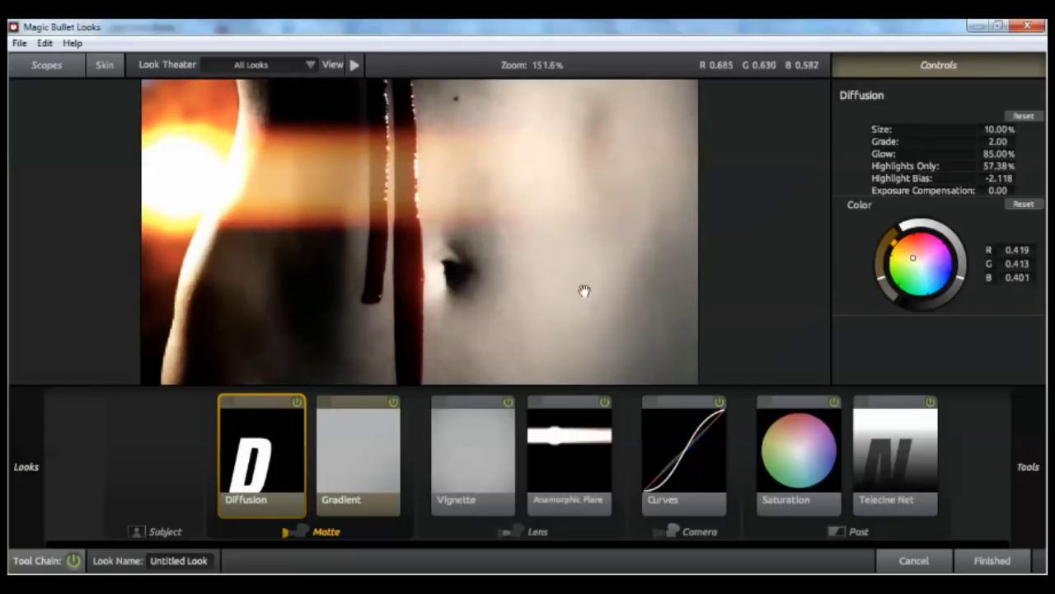
click(991, 561)
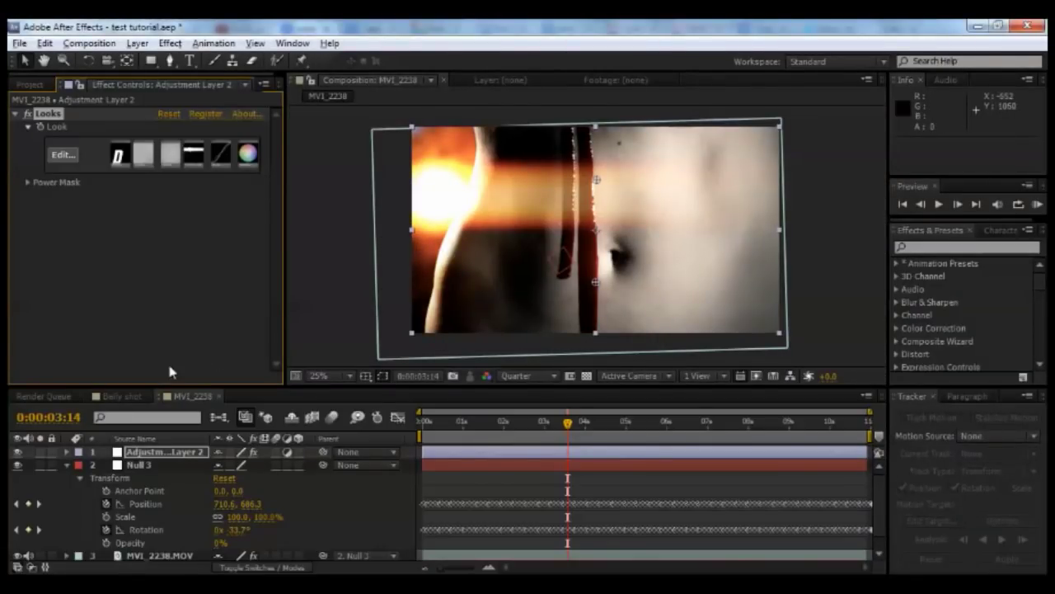
Compare the graded MVI_2238 composition with the Belly shot reference composition and inspect the graded frame up close.
click(121, 397)
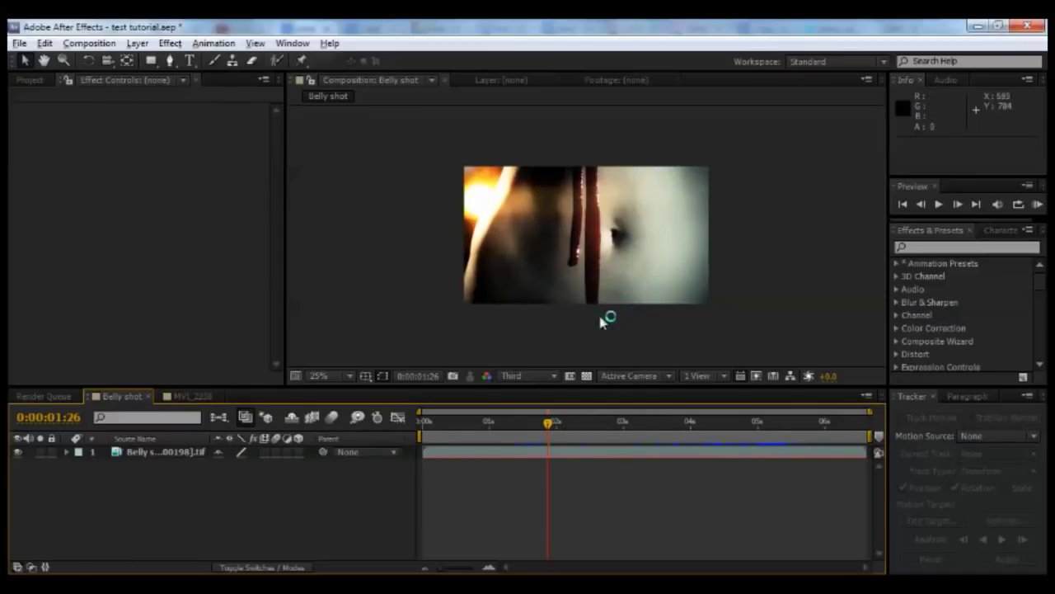
click(204, 394)
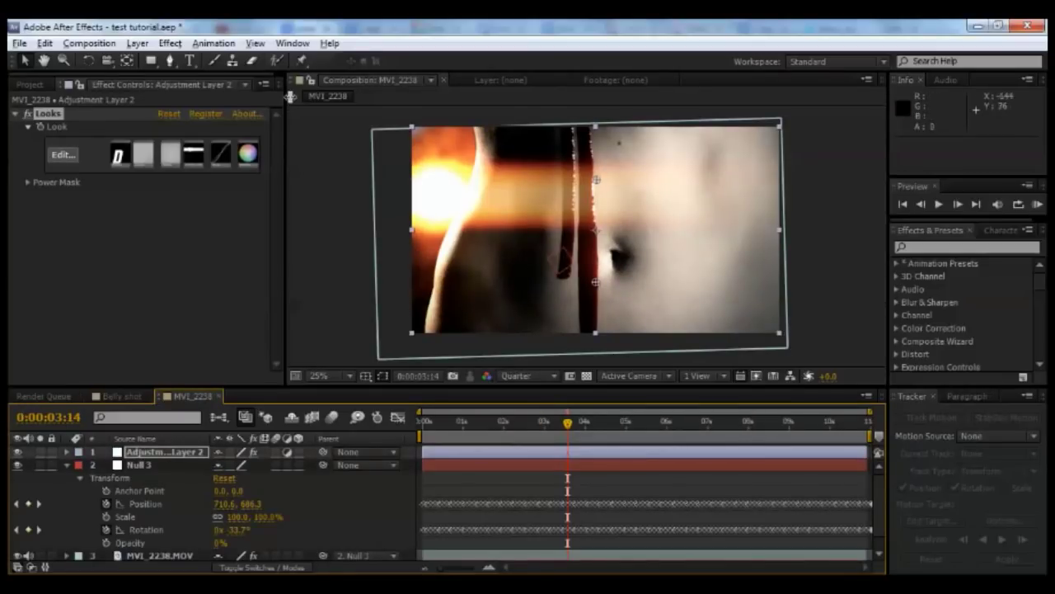
key(period)
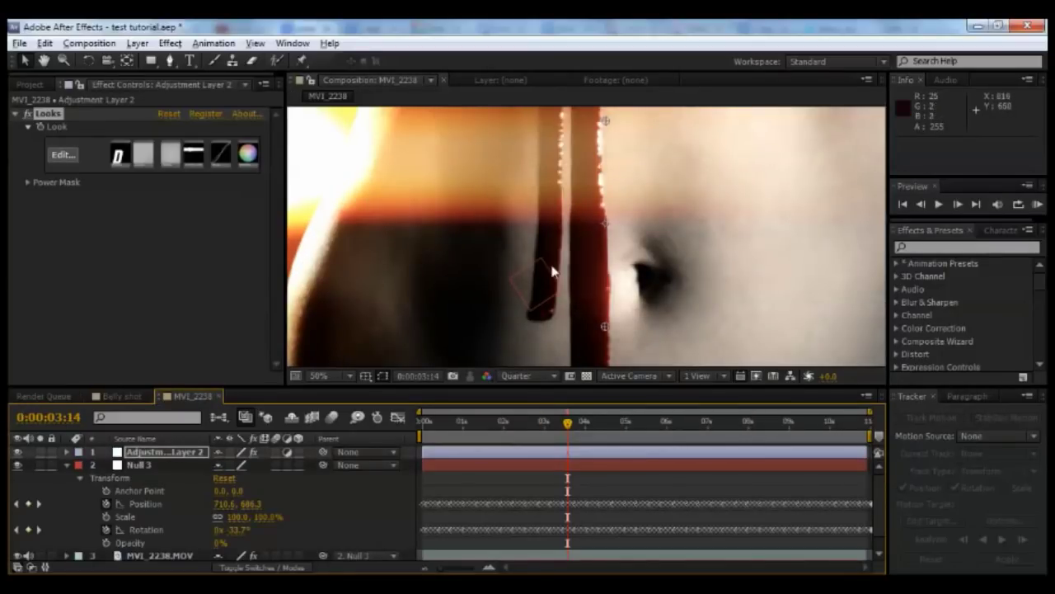
key(comma)
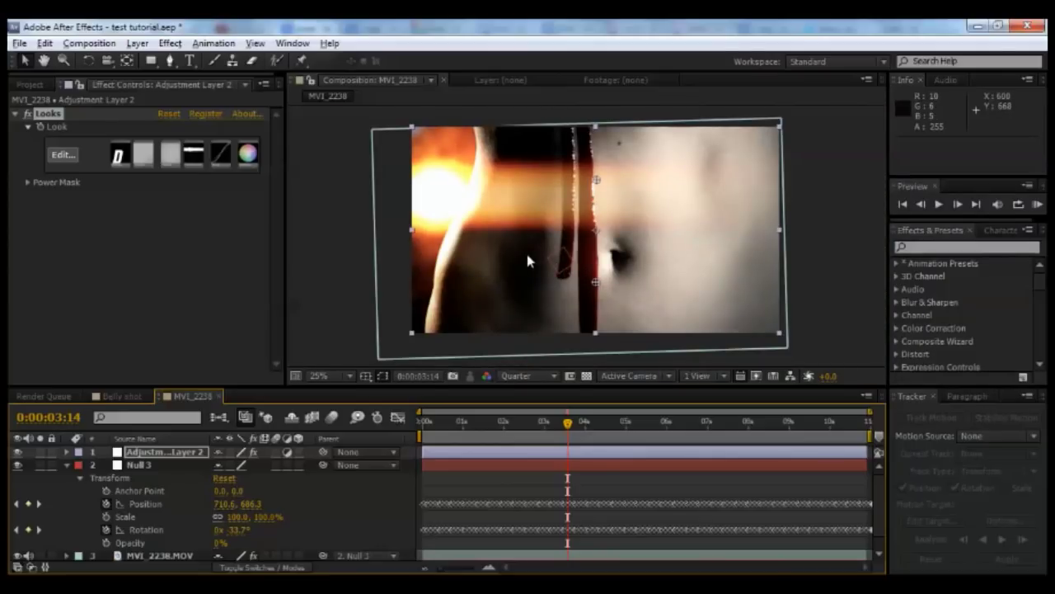